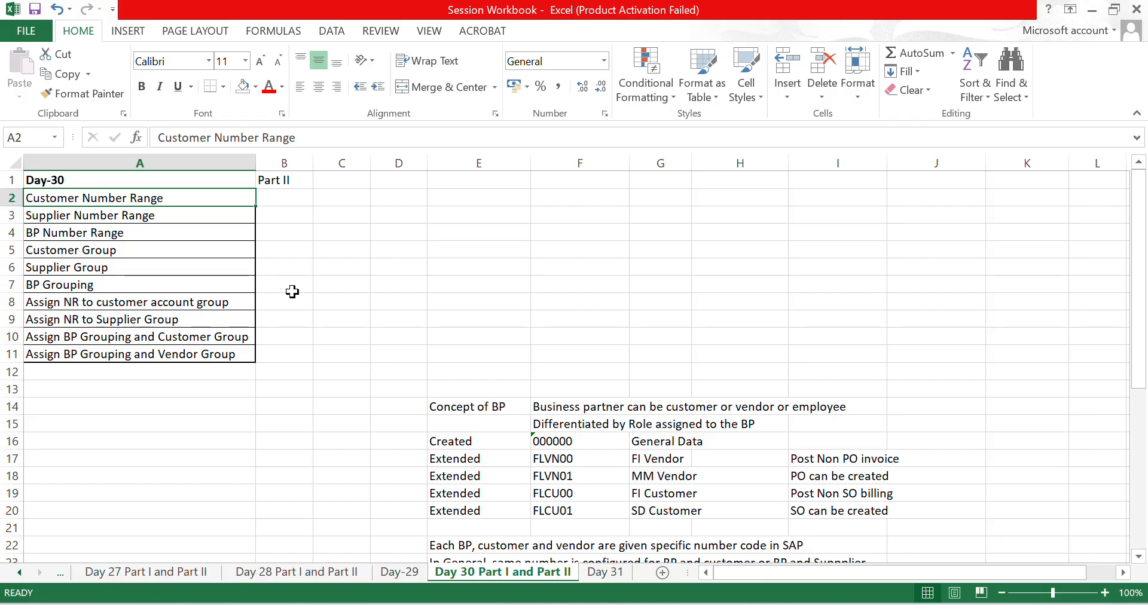
# Review the Day-30 configuration topics in column A and the business partner concept notes below them.
pyautogui.hotkey('ctrl', 'shift', 'Down')
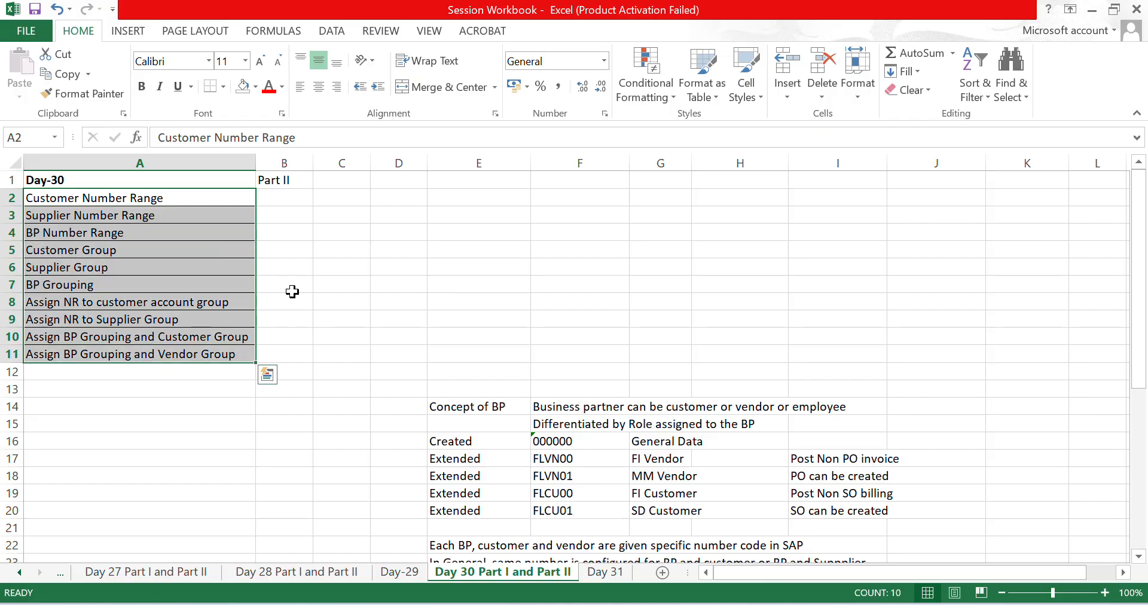
pyautogui.press('Down')
pyautogui.press('Down')
pyautogui.press('Down')
pyautogui.press('Down')
pyautogui.press('Down')
pyautogui.press('Down')
pyautogui.press('Down')
pyautogui.press('Down')
pyautogui.press('Down')
pyautogui.press('Down')
pyautogui.press('Down')
pyautogui.press('Down')
pyautogui.press('Down')
pyautogui.press('Down')
pyautogui.press('Down')
pyautogui.press('Down')
pyautogui.press('Down')
pyautogui.press('Down')
pyautogui.press('Down')
pyautogui.press('Down')
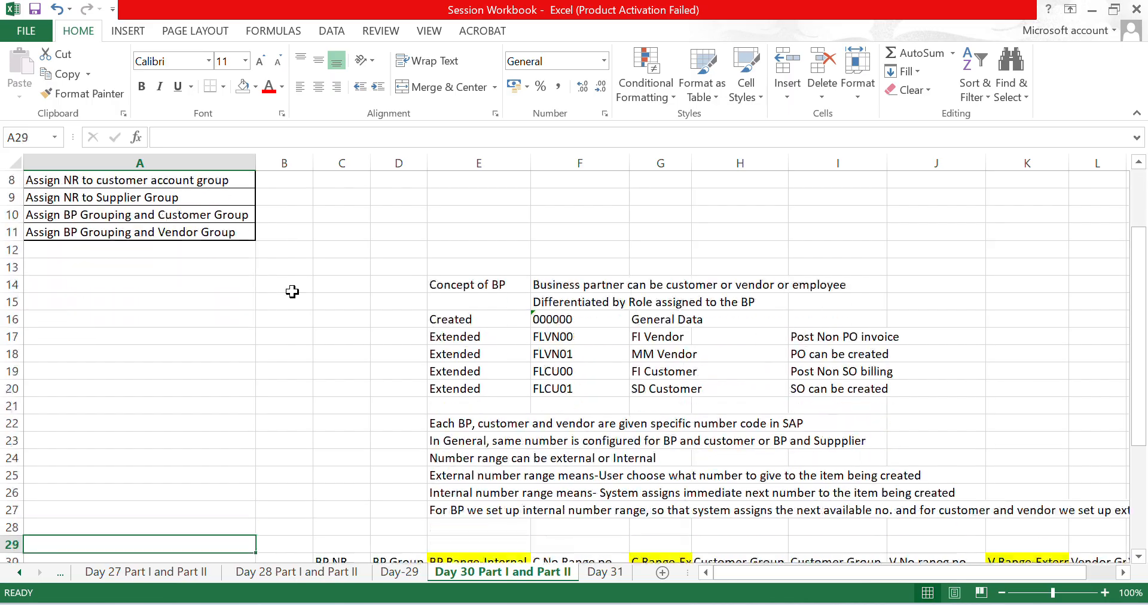
# Examine the column headings of the number range table in row 30, from column A through column M.
pyautogui.press('Up')
pyautogui.press('Up')
pyautogui.press('Up')
pyautogui.press('Up')
pyautogui.press('Up')
pyautogui.press('Up')
pyautogui.press('Up')
pyautogui.press('Up')
pyautogui.press('Up')
pyautogui.press('Up')
pyautogui.press('Up')
pyautogui.press('Up')
pyautogui.press('Up')
pyautogui.press('Up')
pyautogui.press('Up')
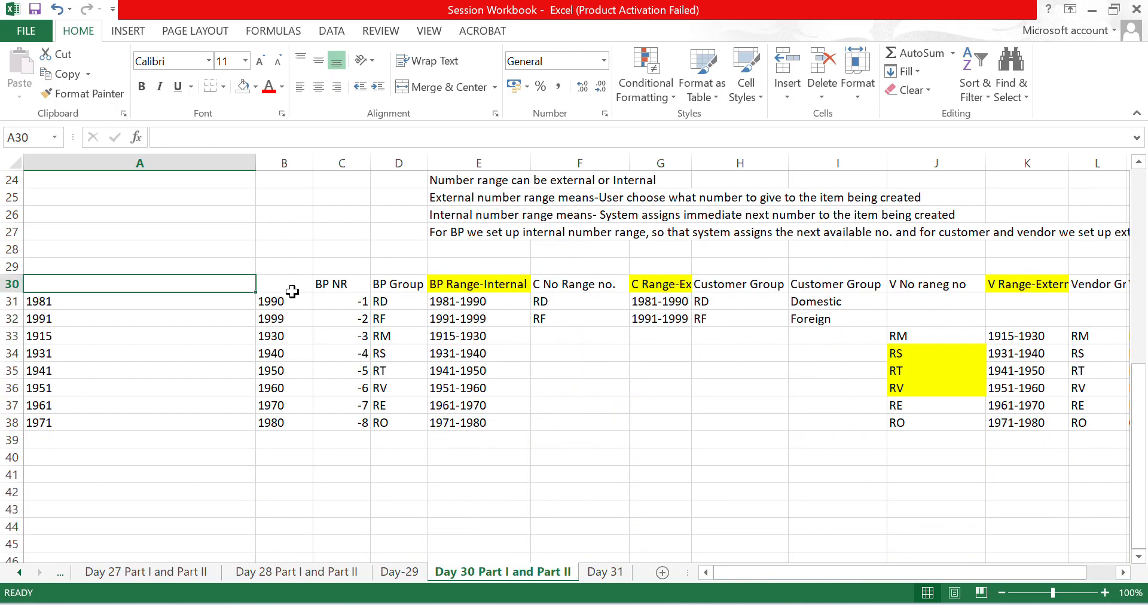
pyautogui.hotkey('shift', 'Right')
pyautogui.hotkey('shift', 'Right')
pyautogui.hotkey('shift', 'Right')
pyautogui.hotkey('shift', 'Right')
pyautogui.hotkey('shift', 'Right')
pyautogui.hotkey('shift', 'Right')
pyautogui.hotkey('shift', 'Right')
pyautogui.hotkey('shift', 'Right')
pyautogui.hotkey('shift', 'Right')
pyautogui.hotkey('shift', 'Right')
pyautogui.hotkey('shift', 'Right')
pyautogui.hotkey('shift', 'Right')
pyautogui.hotkey('shift', 'Right')
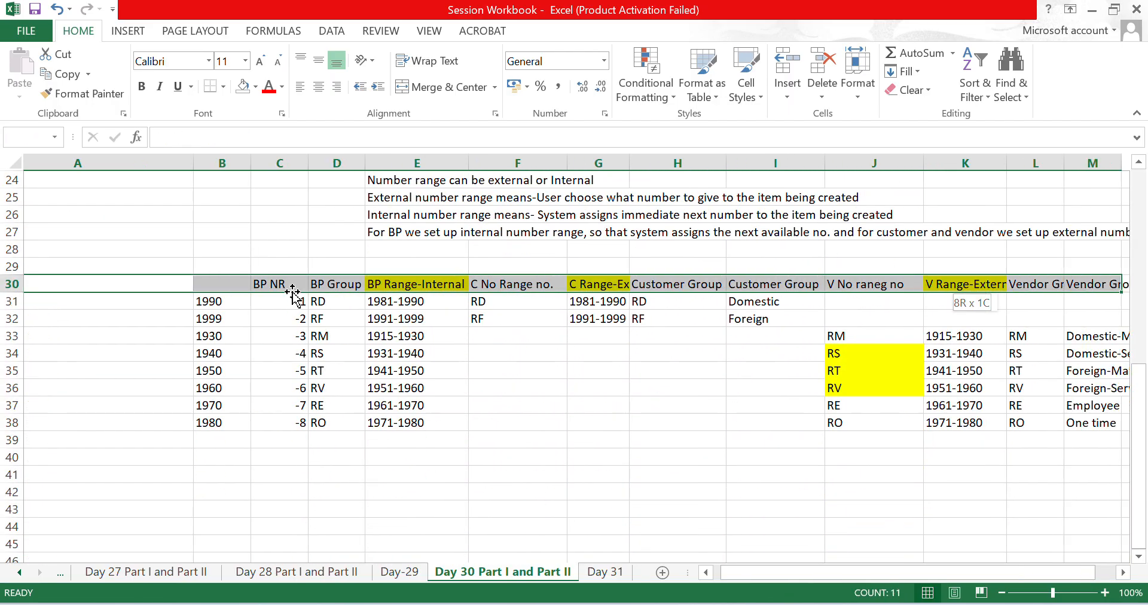
# Examine the customer group descriptions in cells I31 to I32 of the number range table.
pyautogui.press('Down')
pyautogui.press('Right')
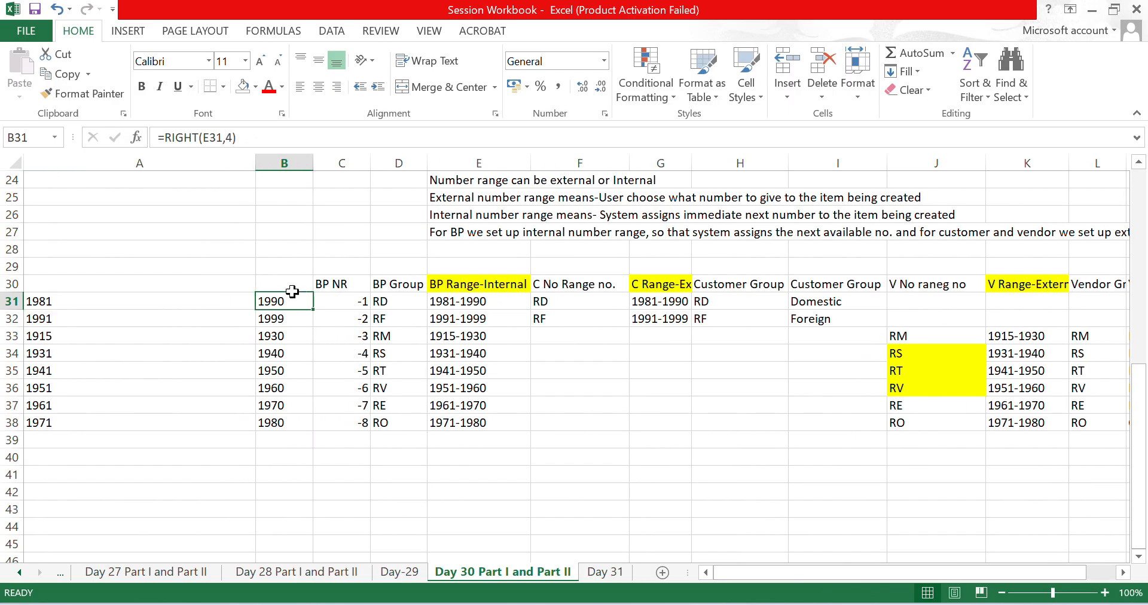
pyautogui.press('Right')
pyautogui.press('Right')
pyautogui.press('Right')
pyautogui.press('Right')
pyautogui.press('Right')
pyautogui.press('Right')
pyautogui.press('Right')
pyautogui.hotkey('shift', 'Down')
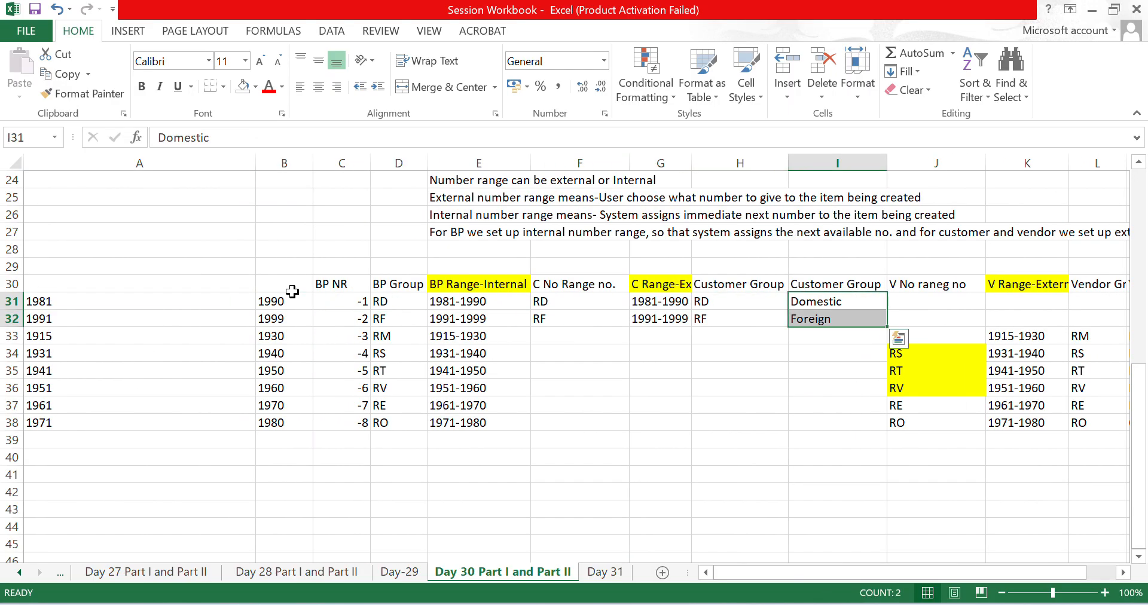
# Examine the vendor group descriptions in M33:M38 and their group codes in L33:L38.
pyautogui.press('Right')
pyautogui.press('Right')
pyautogui.press('Right')
pyautogui.press('Right')
pyautogui.press('Right')
pyautogui.press('Down')
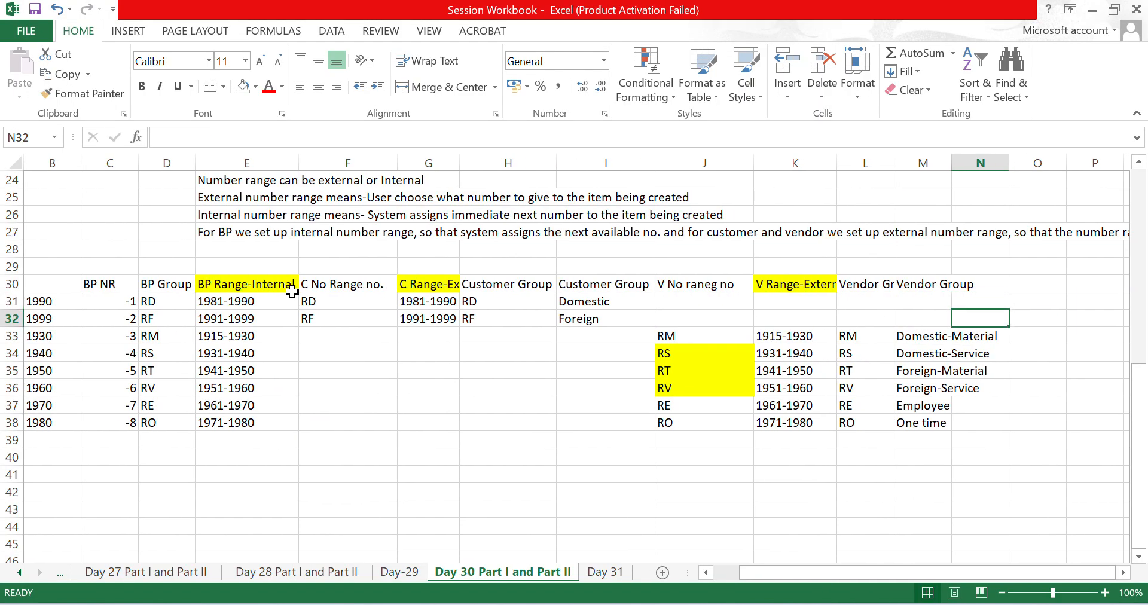
pyautogui.press('Left')
pyautogui.press('Down')
pyautogui.hotkey('ctrl', 'shift', 'Down')
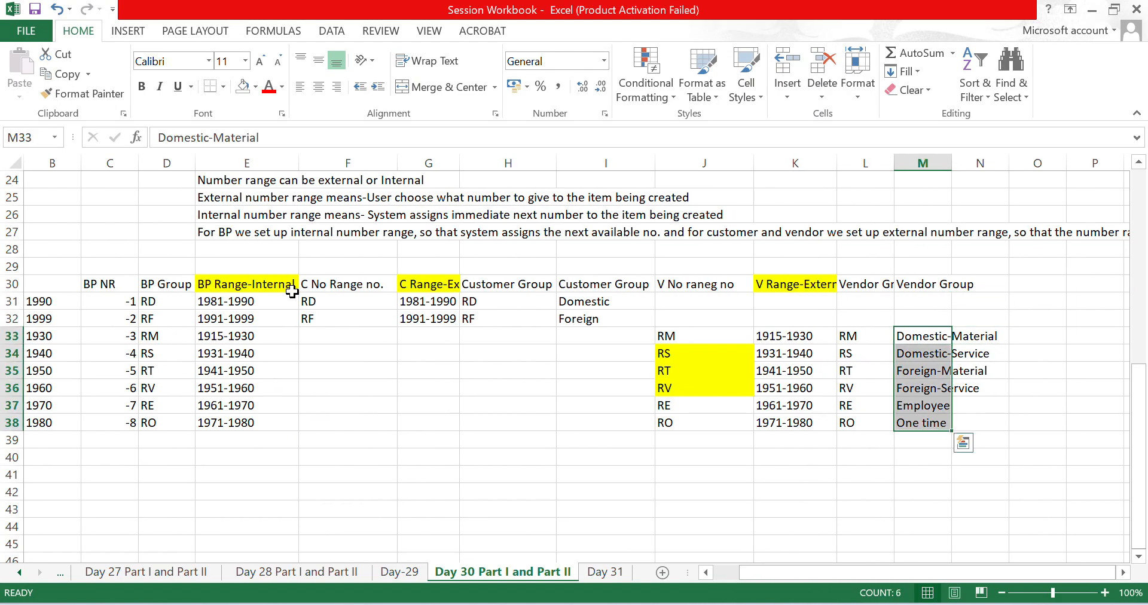
pyautogui.press('Left')
pyautogui.hotkey('ctrl', 'shift', 'Down')
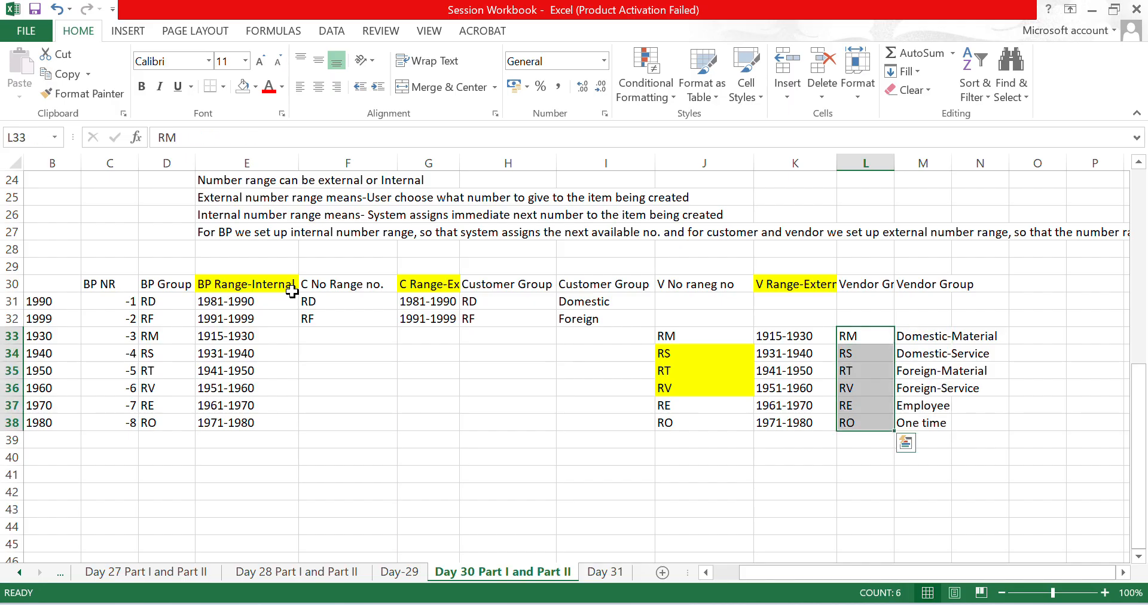
# Examine the vendor number range codes in J33:J38 and the external vendor ranges in K33:K38.
pyautogui.press('Left')
pyautogui.press('Left')
pyautogui.press('Left')
pyautogui.press('Right')
pyautogui.hotkey('ctrl', 'shift', 'Down')
pyautogui.press('Right')
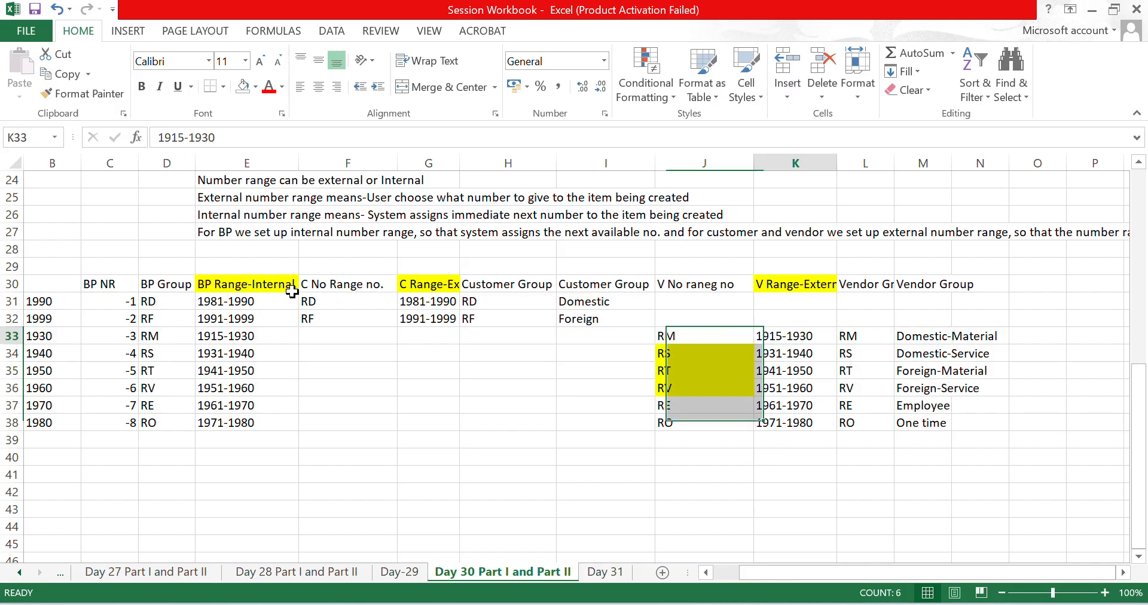
pyautogui.hotkey('ctrl', 'shift', 'Down')
pyautogui.press('Left')
pyautogui.press('Left')
pyautogui.press('Left')
pyautogui.press('Left')
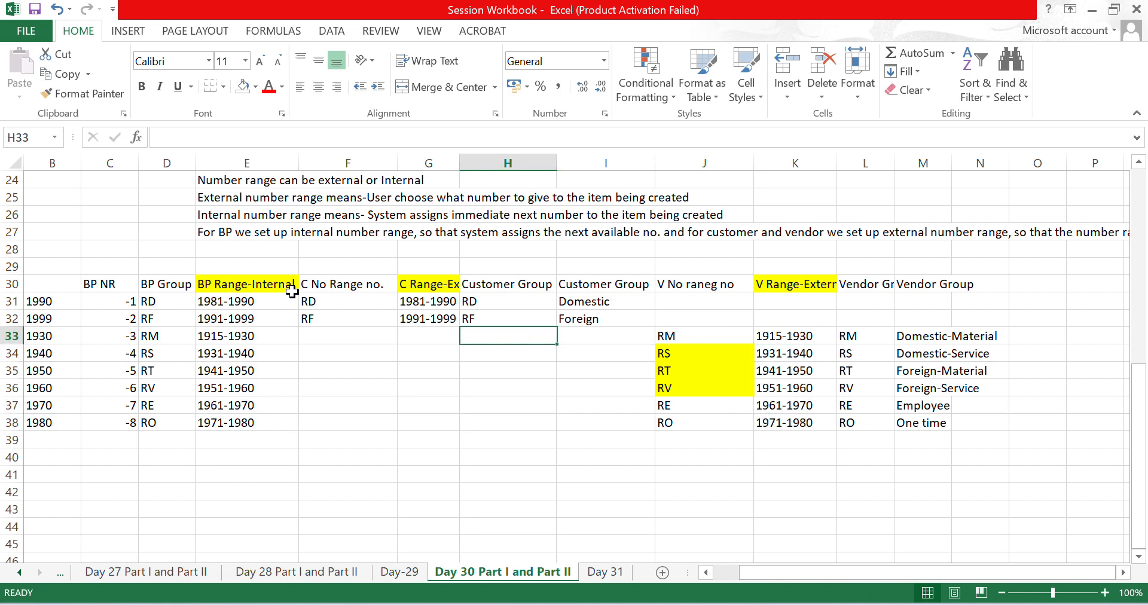
# Examine the customer group codes in H31:H32 and the external customer ranges in G31:G32.
pyautogui.press('Up')
pyautogui.press('Up')
pyautogui.hotkey('ctrl', 'shift', 'Down')
pyautogui.press('Right')
pyautogui.hotkey('ctrl', 'shift', 'Down')
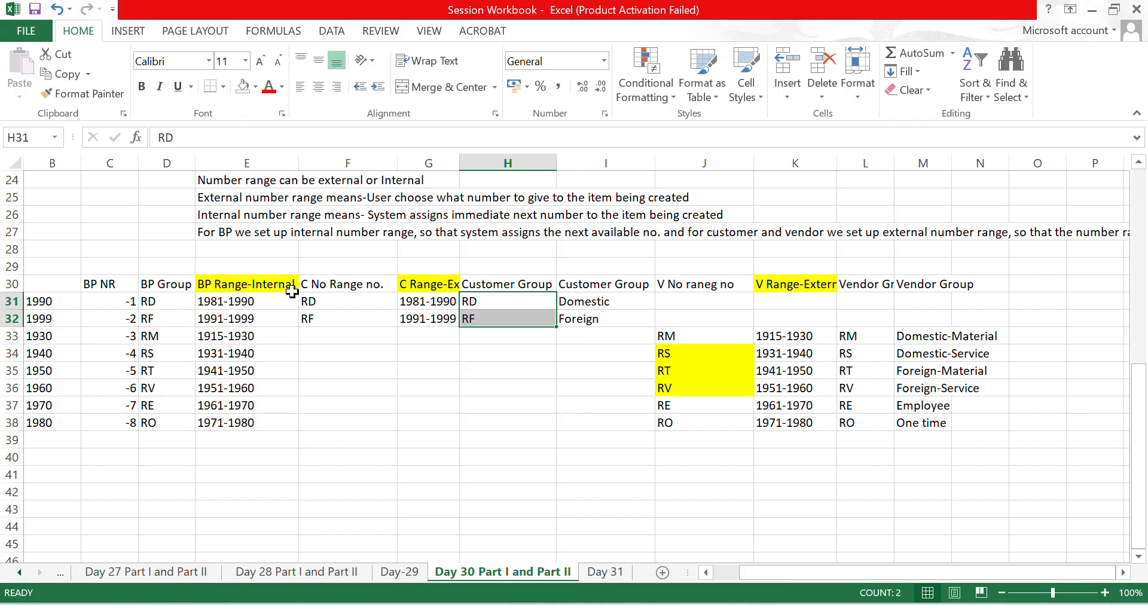
pyautogui.press('Left')
pyautogui.hotkey('ctrl', 'shift', 'Down')
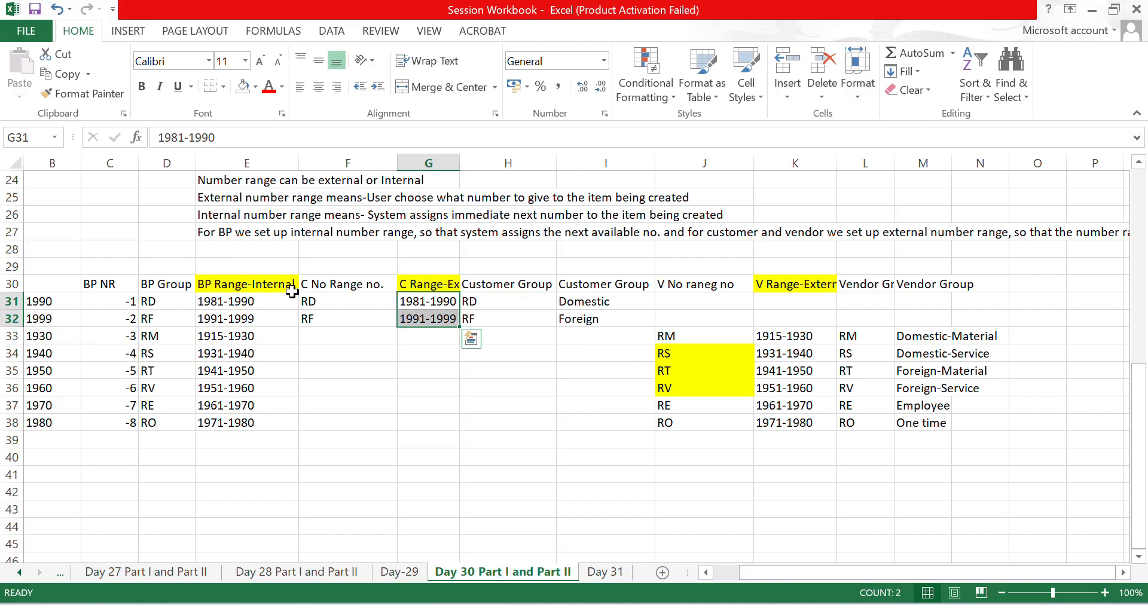
# Examine the BP group codes, BP number range identifiers and internal BP ranges in rows 31 to 38.
pyautogui.press('Left')
pyautogui.press('Left')
pyautogui.press('Left')
pyautogui.press('Left')
pyautogui.press('Left')
pyautogui.press('Left')
pyautogui.press('Right')
pyautogui.press('Right')
pyautogui.press('Right')
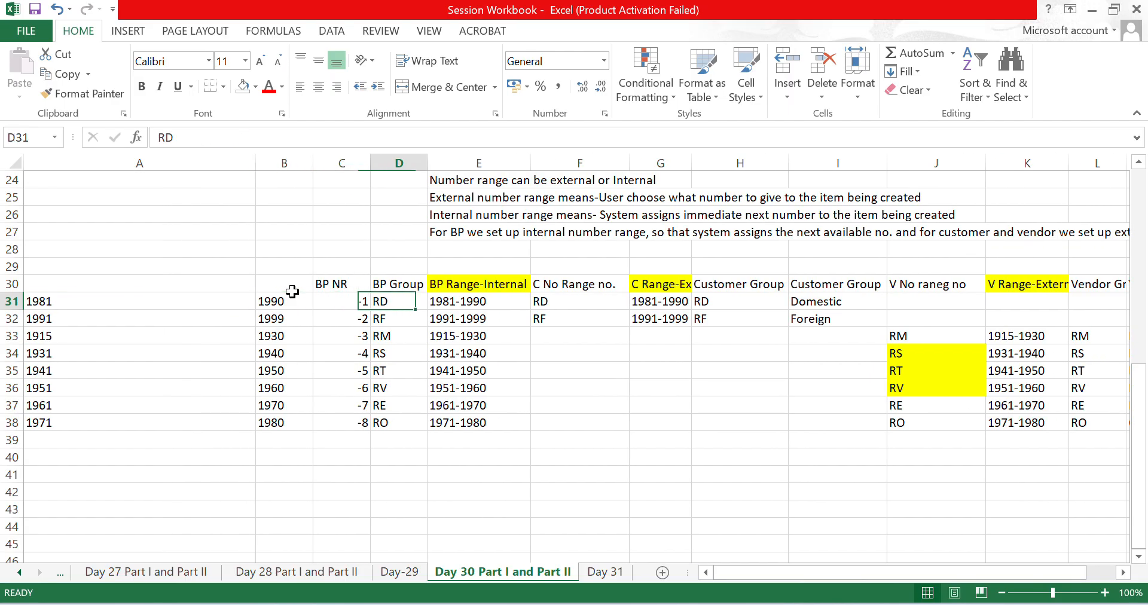
pyautogui.hotkey('ctrl', 'shift', 'Down')
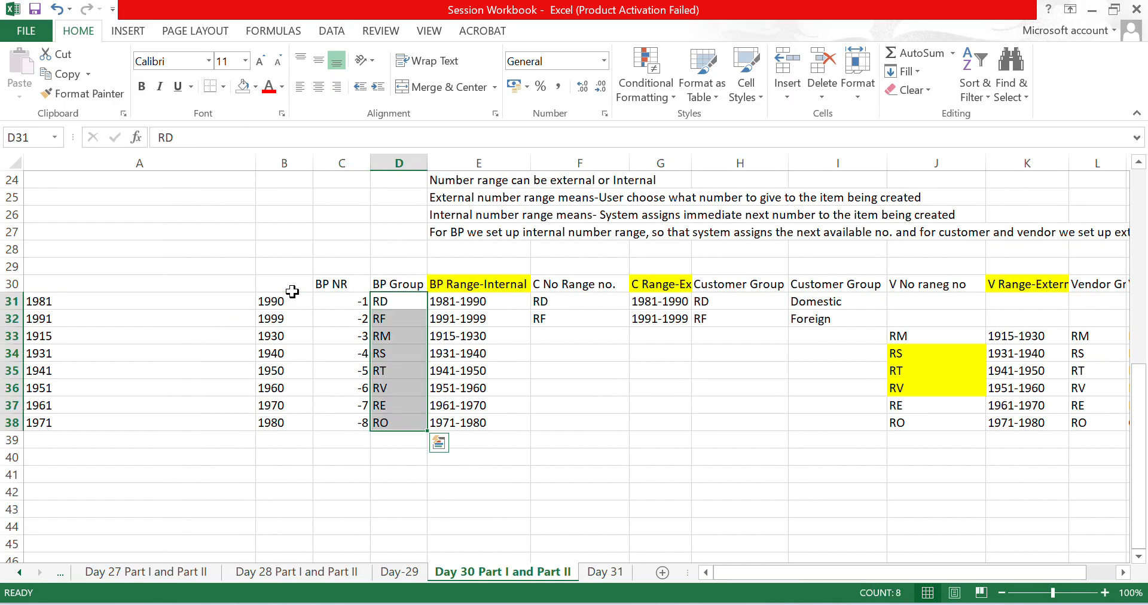
pyautogui.press('Left')
pyautogui.hotkey('ctrl', 'shift', 'Down')
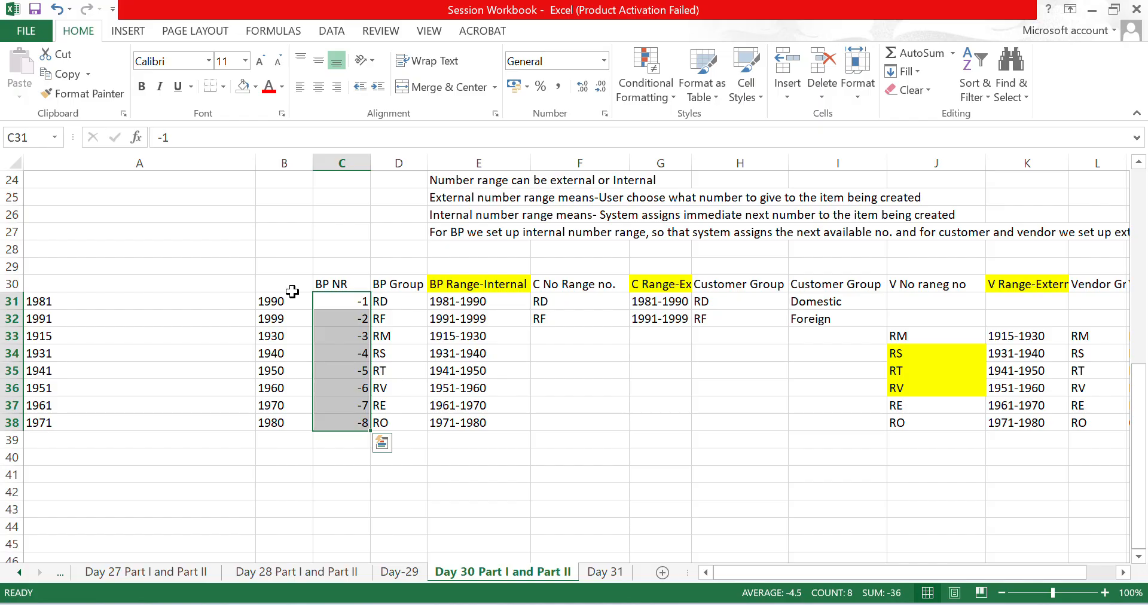
pyautogui.press('Right')
pyautogui.press('Right')
pyautogui.hotkey('ctrl', 'shift', 'Down')
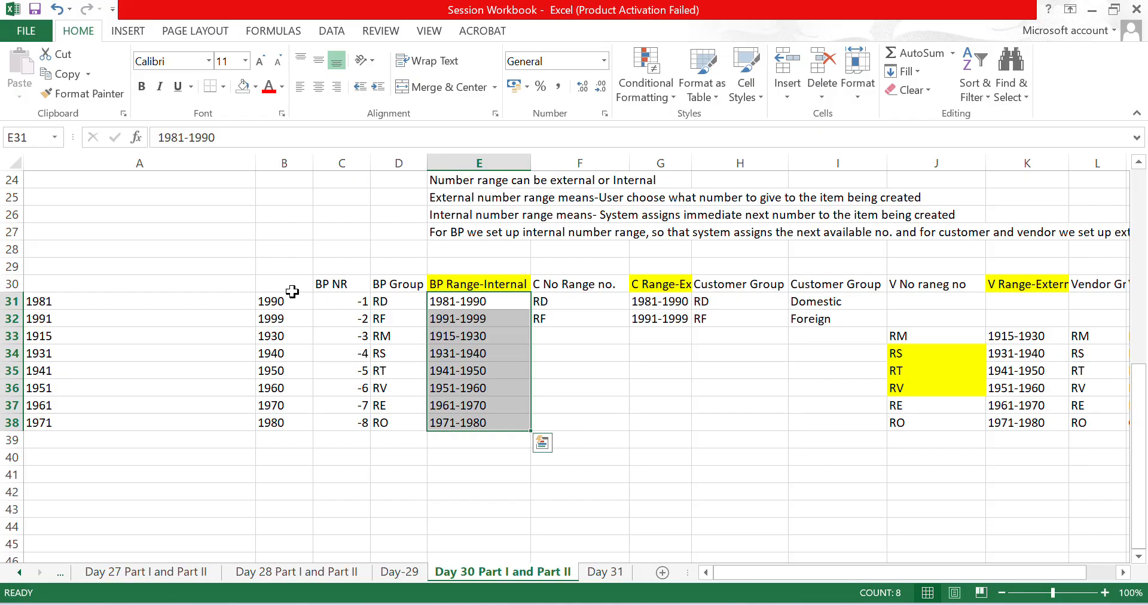
pyautogui.hotkey('ctrl', 'shift', 'Up')
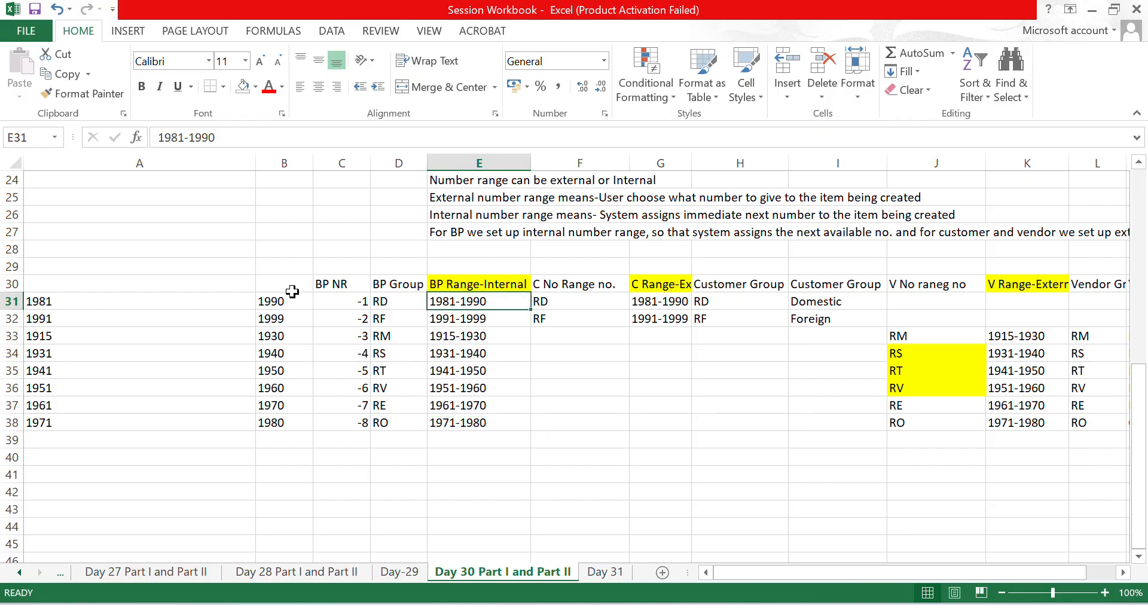
# Return to the Customer Number Range topic in cell A2 at the start of the Day-30 sheet.
pyautogui.press('Left')
pyautogui.press('Left')
pyautogui.press('Left')
pyautogui.press('Left')
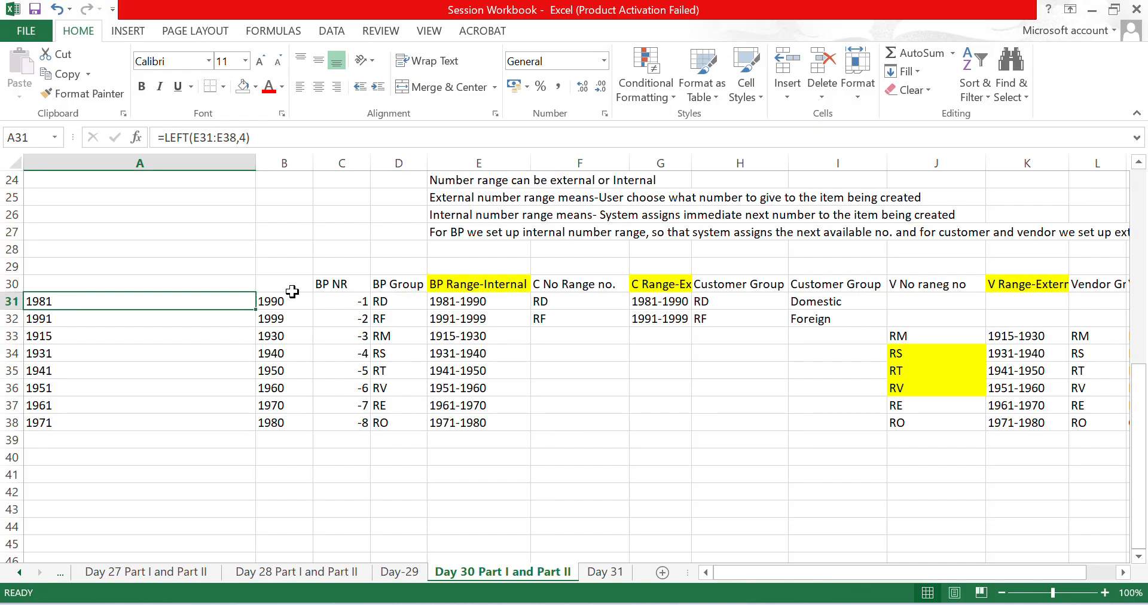
pyautogui.hotkey('ctrl', 'Up')
pyautogui.hotkey('ctrl', 'Up')
pyautogui.press('Down')
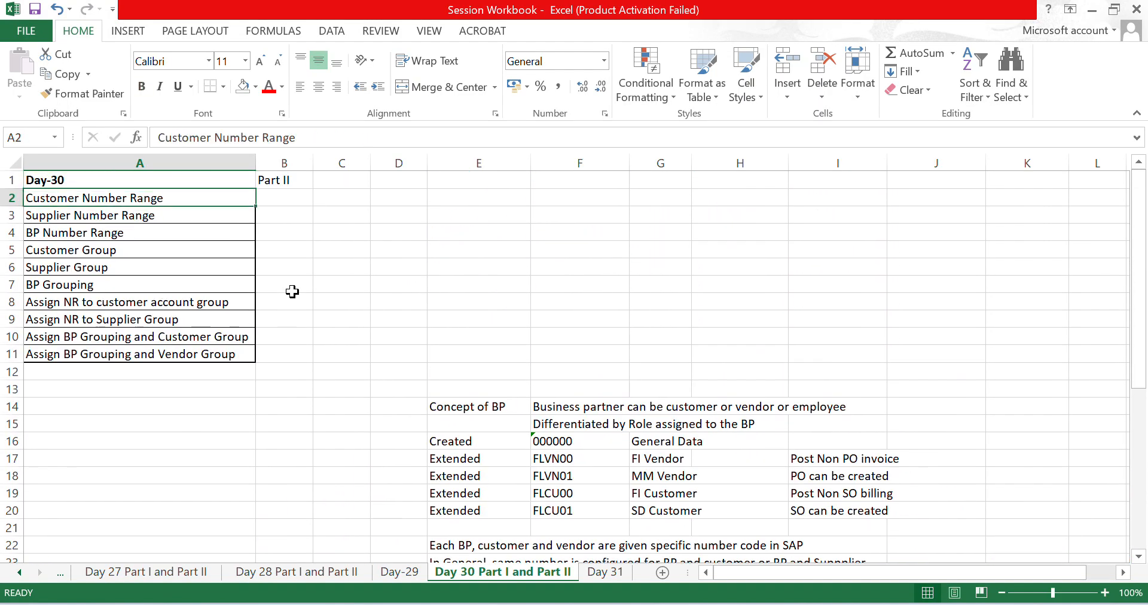
# Switch to SAP, leave the current IMG display and reopen the SAP Reference IMG.
pyautogui.hotkey('alt', 'Tab')
pyautogui.hotkey('alt', 'Tab')
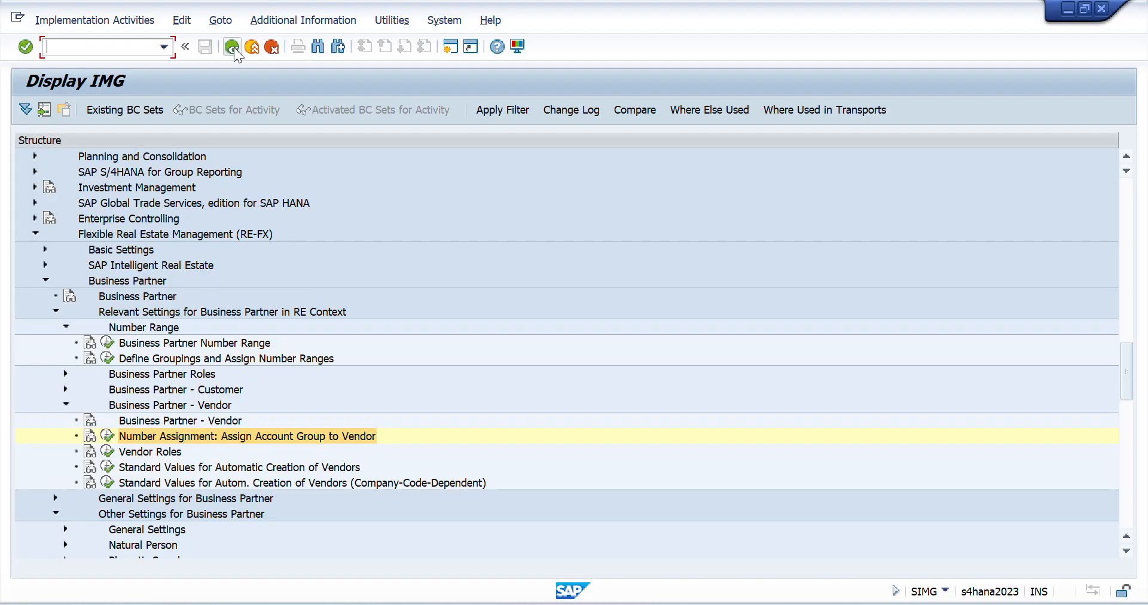
pyautogui.click(233, 47)
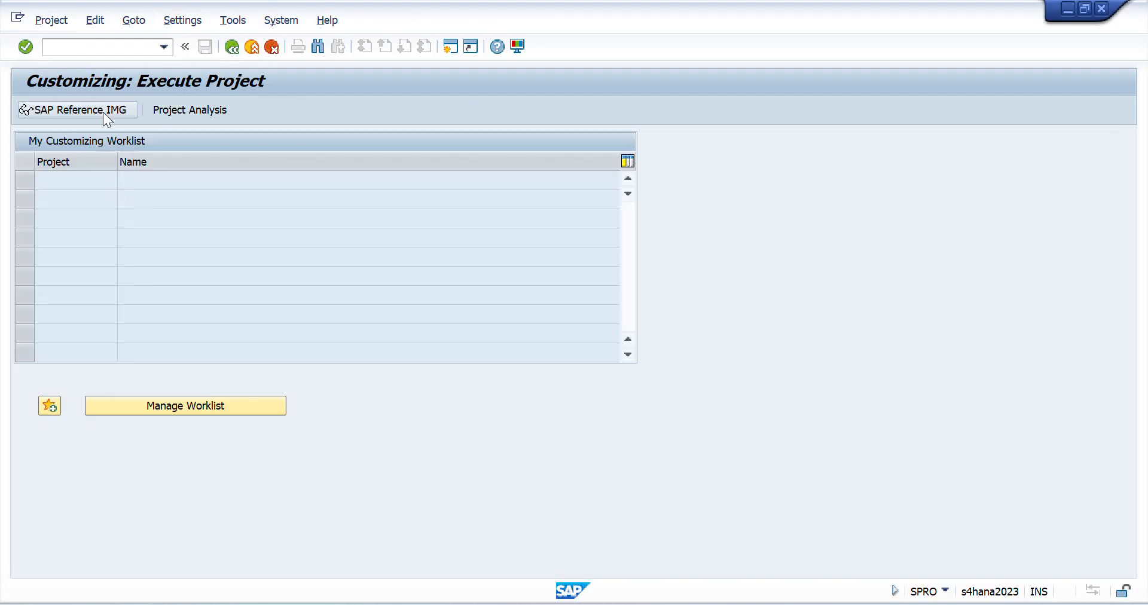
pyautogui.click(102, 113)
# Expand Financial Accounting in the IMG structure down to the contents of Accounts Receivable and Accounts Payable.
pyautogui.click(119, 265)
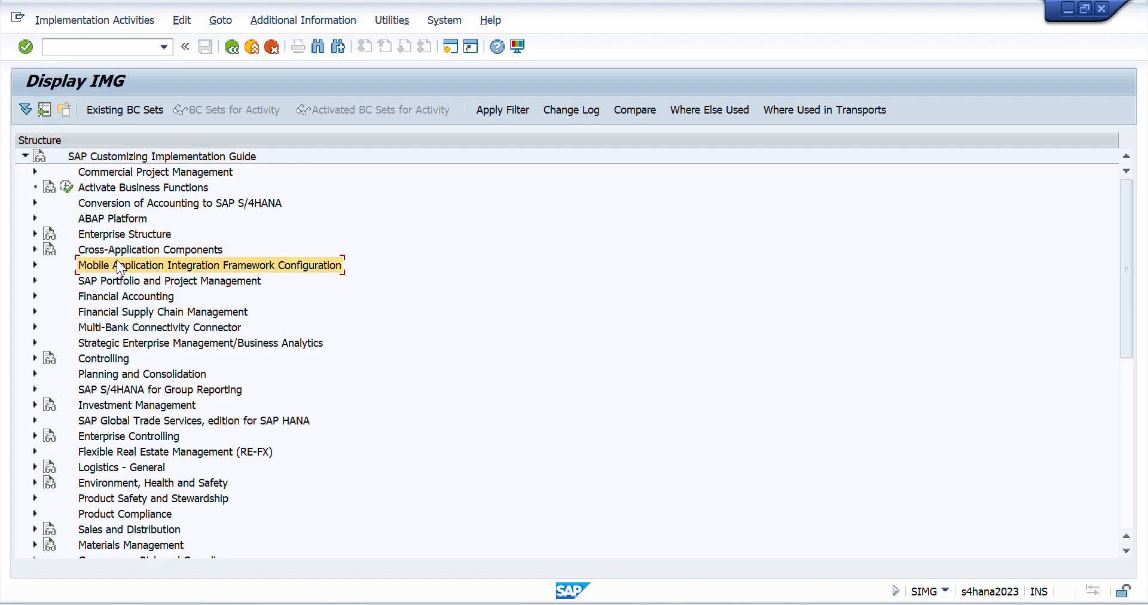
pyautogui.press('Down')
pyautogui.press('Down')
pyautogui.press('Right')
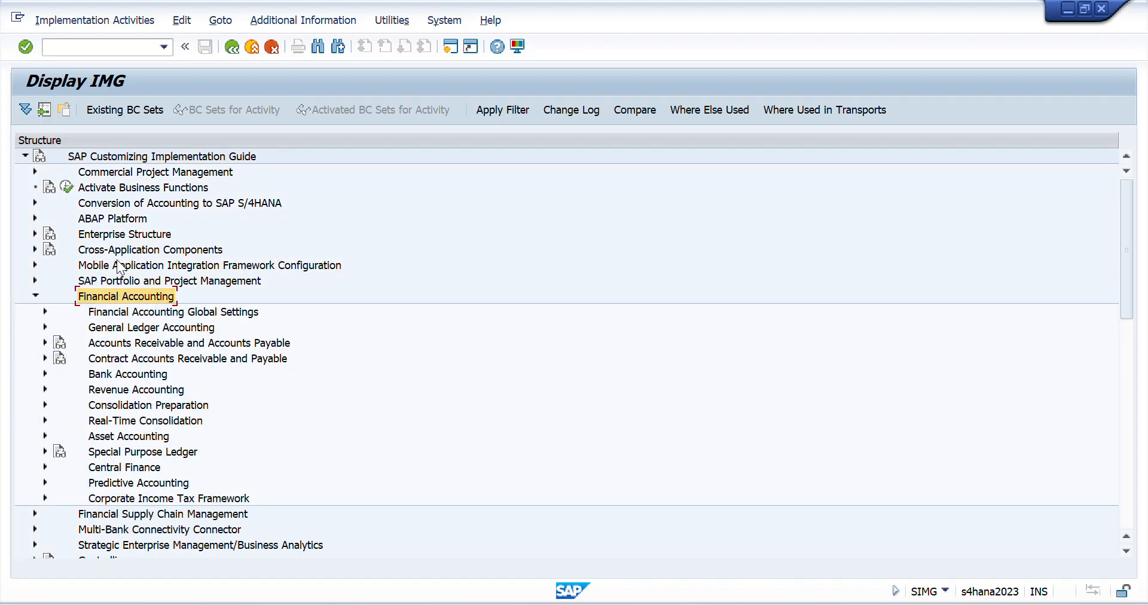
pyautogui.press('Down')
pyautogui.press('Down')
pyautogui.press('Down')
pyautogui.press('Down')
pyautogui.press('Up')
pyautogui.press('Right')
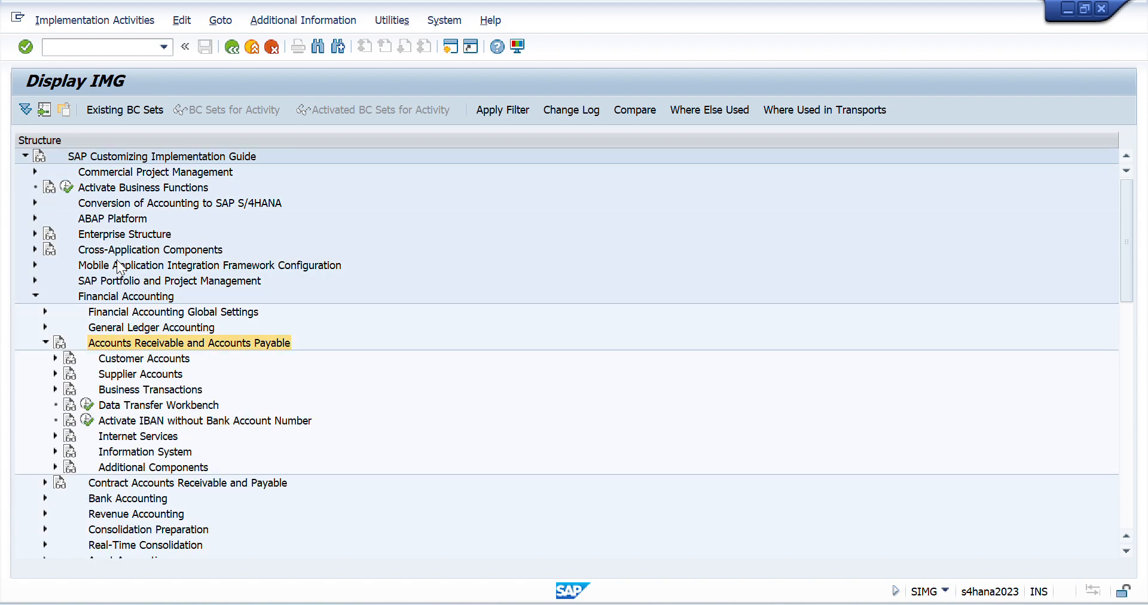
# Expand Customer Accounts, Master Data and Preparations for Creating Customer Master Data to reach its configuration activities.
pyautogui.press('Down')
pyautogui.press('Right')
pyautogui.press('Down')
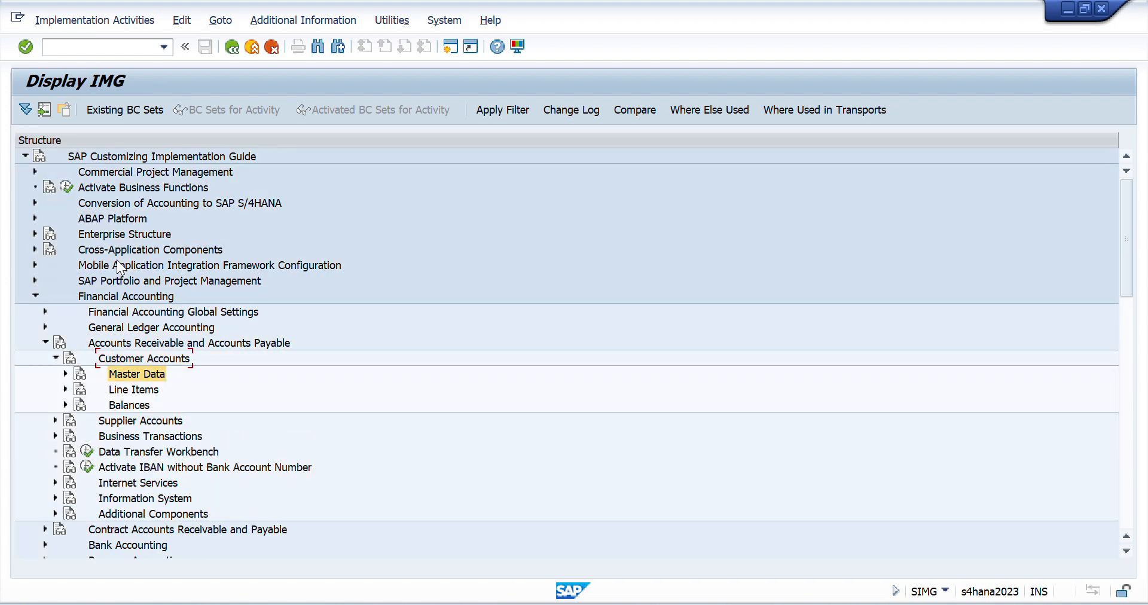
pyautogui.press('Right')
pyautogui.press('Down')
pyautogui.press('Right')
pyautogui.press('Down')
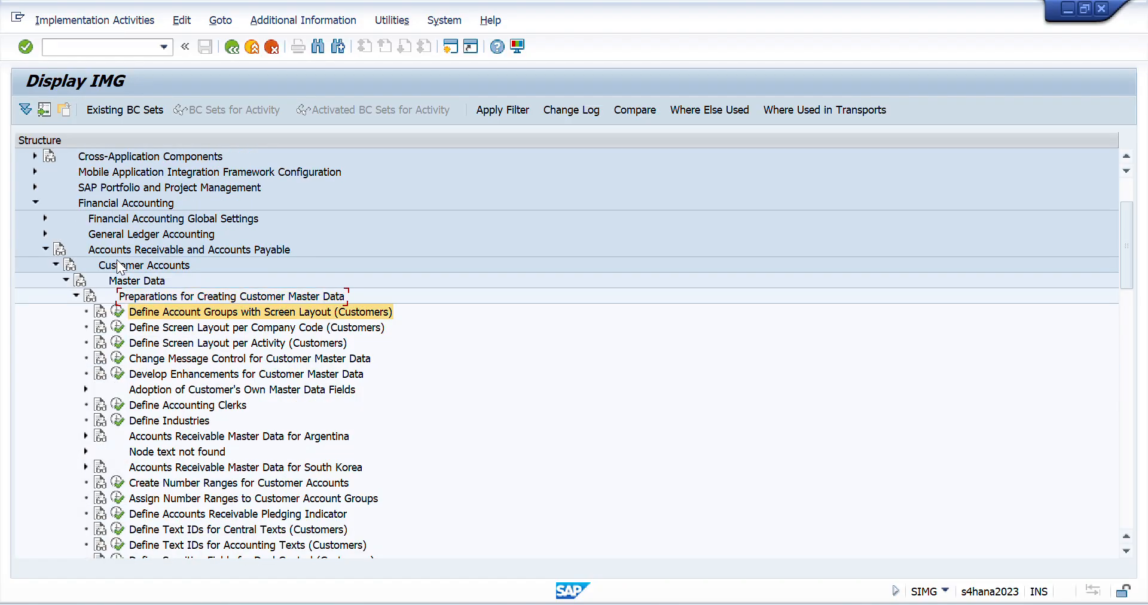
# Execute Create Number Ranges for Customer Accounts under the customer master data preparations and open its intervals for editing.
pyautogui.press('Down')
pyautogui.press('Down')
pyautogui.press('Down')
pyautogui.press('Down')
pyautogui.press('Down')
pyautogui.press('Down')
pyautogui.press('Down')
pyautogui.press('Down')
pyautogui.press('Down')
pyautogui.press('Down')
pyautogui.press('Down')
pyautogui.press('Down')
pyautogui.press('Down')
pyautogui.press('Down')
pyautogui.press('Down')
pyautogui.press('Down')
pyautogui.press('Down')
pyautogui.press('Down')
pyautogui.press('Down')
pyautogui.press('Down')
pyautogui.press('Down')
pyautogui.press('Up')
pyautogui.press('Up')
pyautogui.press('Up')
pyautogui.press('Up')
pyautogui.press('Up')
pyautogui.press('Up')
pyautogui.press('Up')
pyautogui.press('Up')
pyautogui.press('Up')
pyautogui.press('Up')
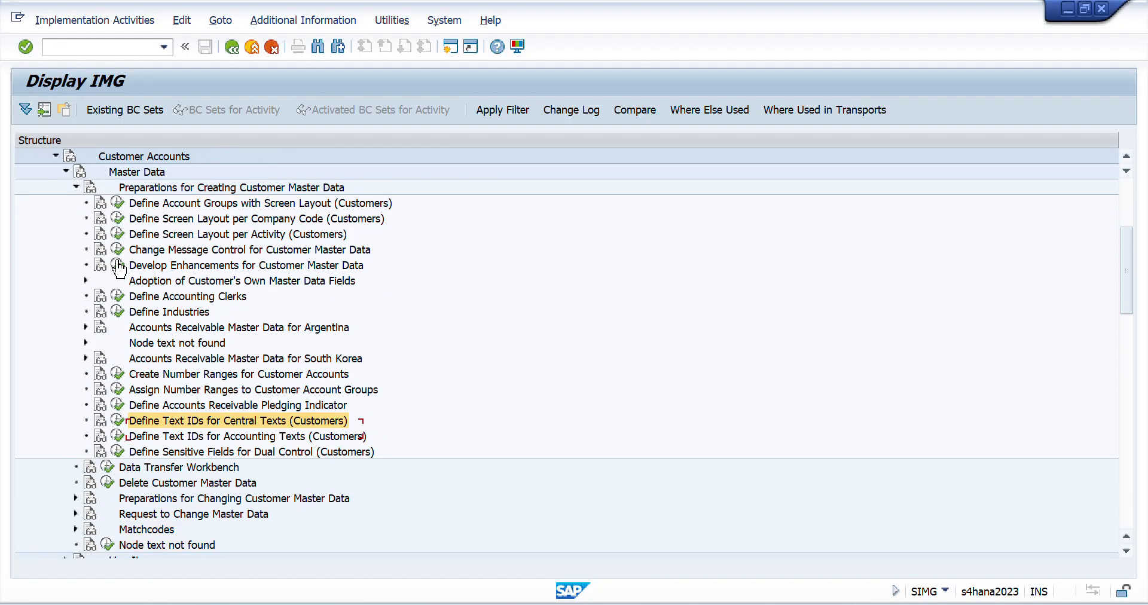
pyautogui.press('Left')
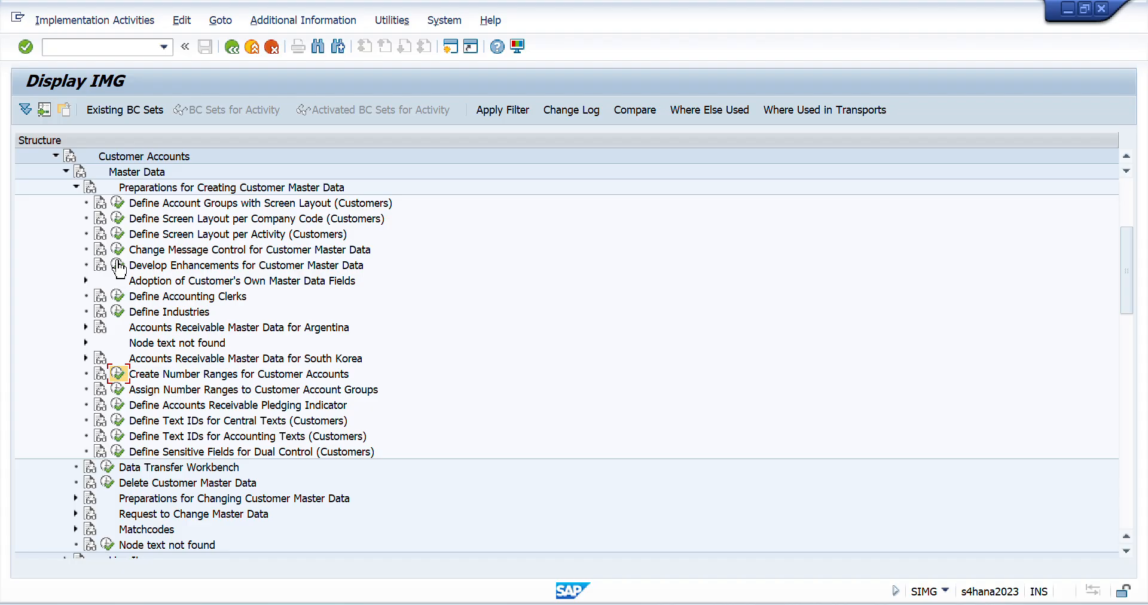
pyautogui.press('Return')
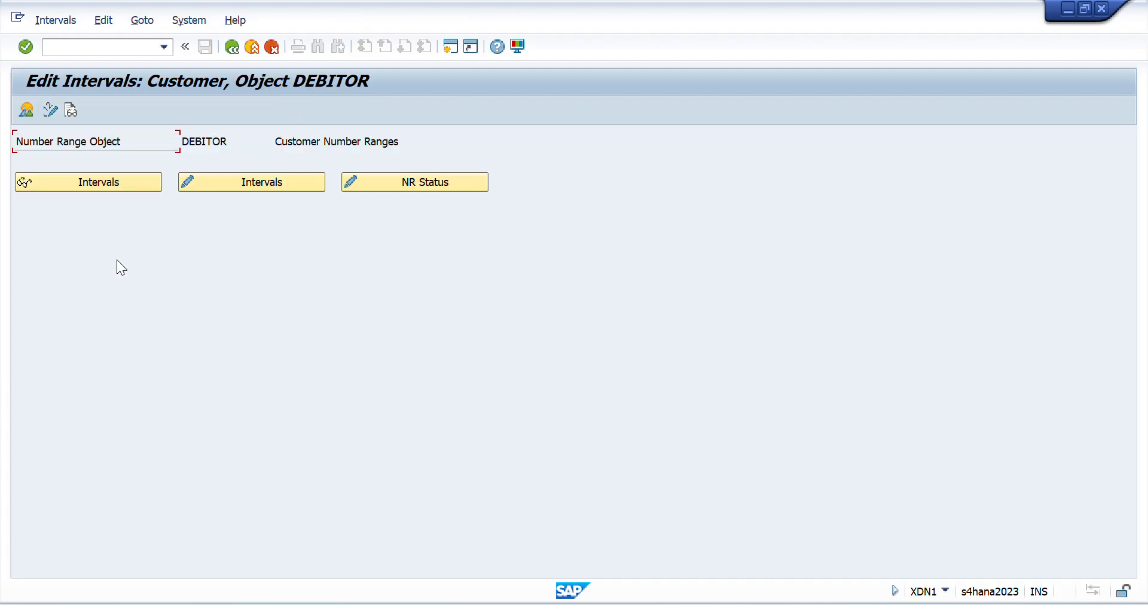
pyautogui.click(261, 183)
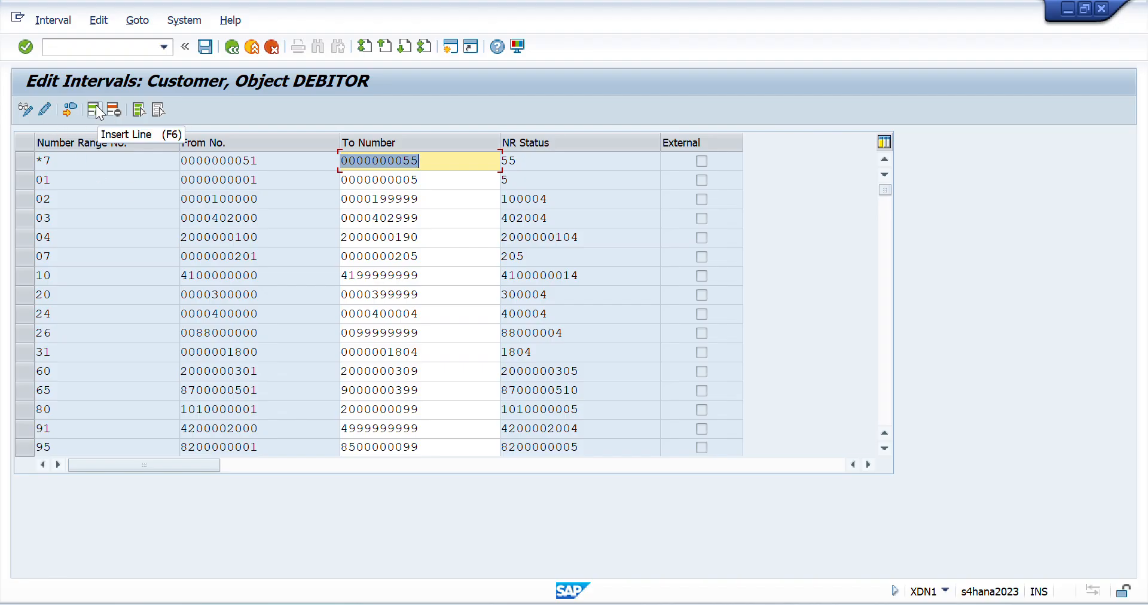
# Switch to the Excel workbook and select the planned customer number ranges in F31:G32 of the Day 30 sheet.
pyautogui.hotkey('alt', 'Tab')
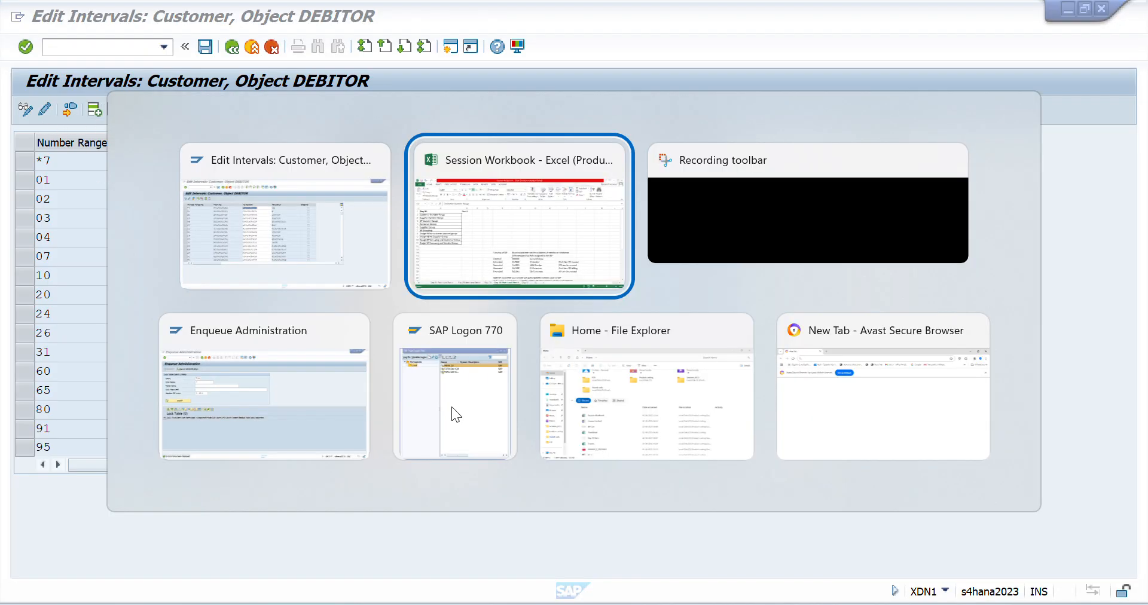
pyautogui.press('Down')
pyautogui.press('Down')
pyautogui.press('Down')
pyautogui.press('Down')
pyautogui.press('Down')
pyautogui.press('Down')
pyautogui.press('Down')
pyautogui.press('Down')
pyautogui.press('Down')
pyautogui.press('Down')
pyautogui.press('Down')
pyautogui.press('Down')
pyautogui.press('Down')
pyautogui.press('Down')
pyautogui.press('Down')
pyautogui.press('Down')
pyautogui.press('Down')
pyautogui.press('Down')
pyautogui.press('Down')
pyautogui.press('Down')
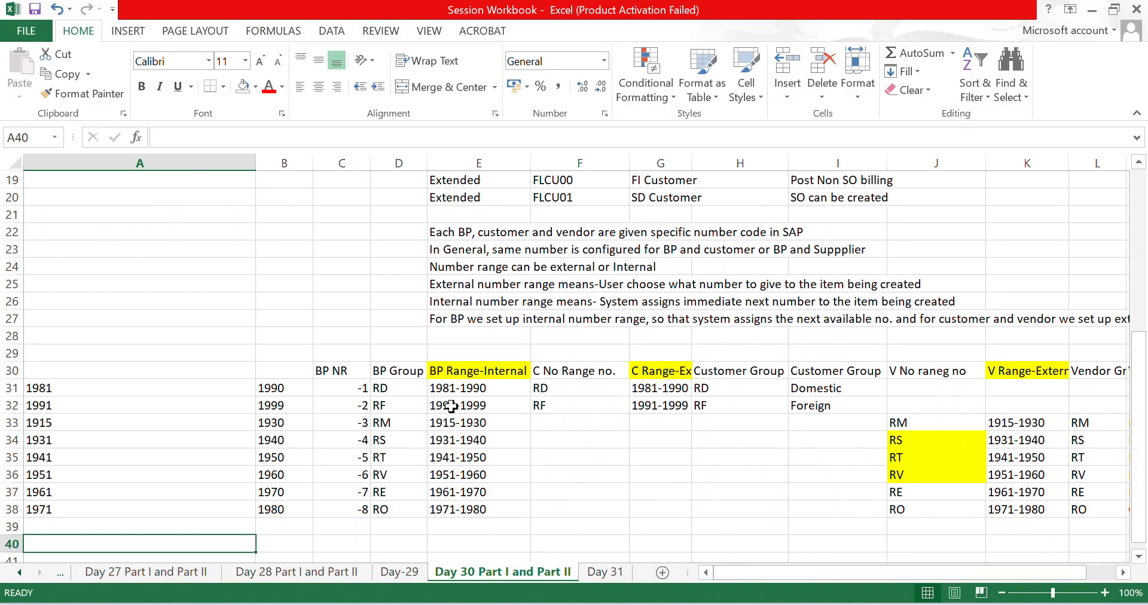
pyautogui.press('Right')
pyautogui.press('Right')
pyautogui.press('Right')
pyautogui.press('Right')
pyautogui.press('Right')
pyautogui.press('Up')
pyautogui.press('Up')
pyautogui.press('Up')
pyautogui.press('Up')
pyautogui.press('Up')
pyautogui.press('Up')
pyautogui.press('Up')
pyautogui.press('Up')
pyautogui.press('Up')
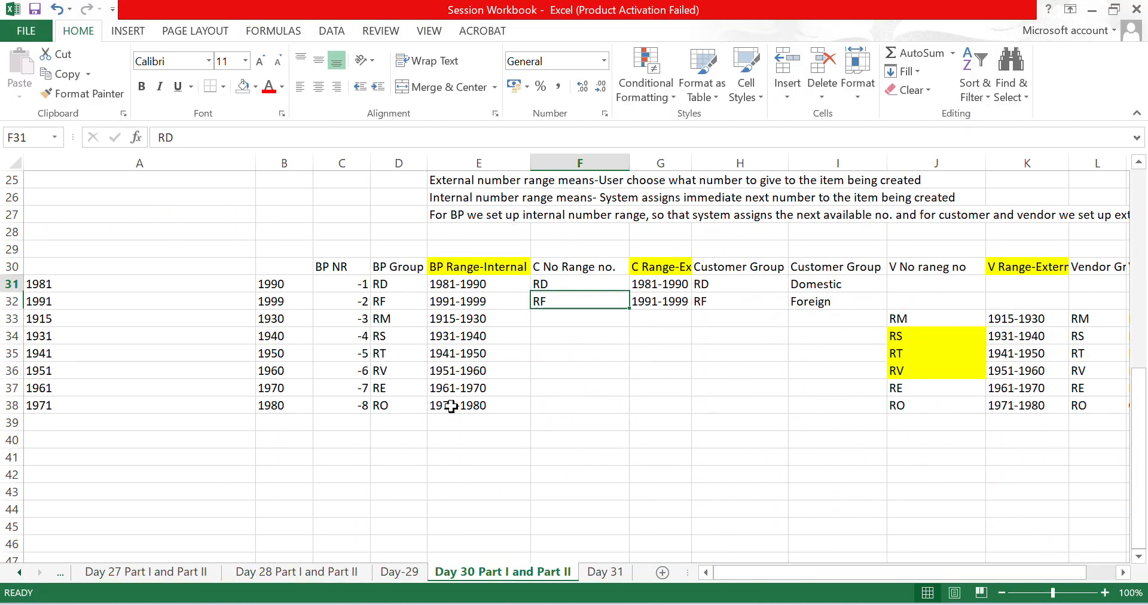
pyautogui.hotkey('shift', 'Down')
pyautogui.hotkey('shift', 'Right')
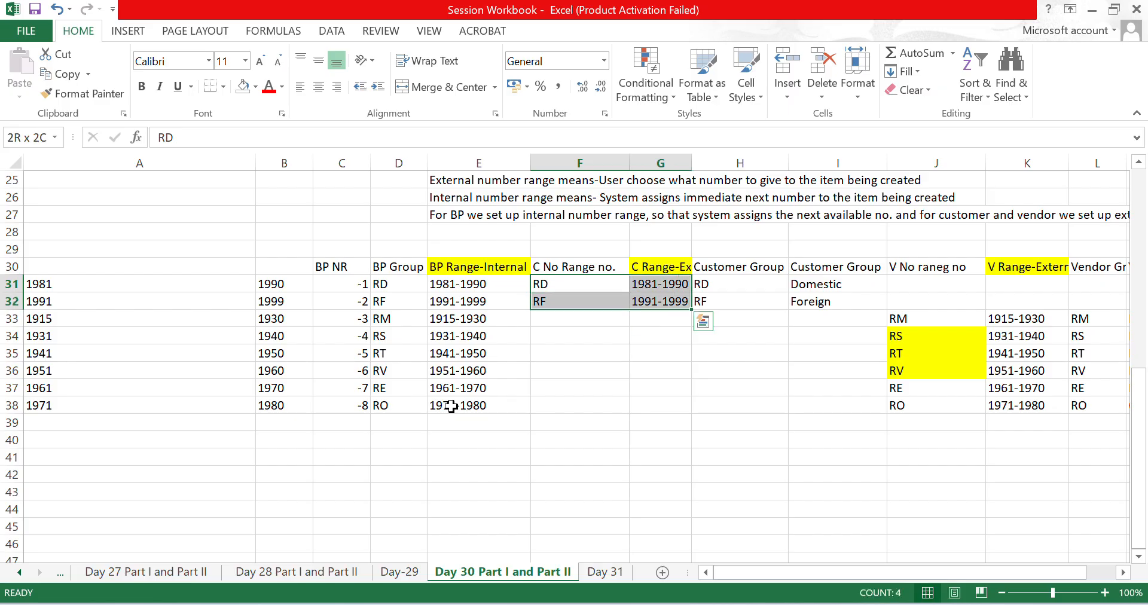
# Back in SAP, insert customer interval RD from 1981 to 1990, as planned in cell G31 of the workbook, and mark it external.
pyautogui.hotkey('alt', 'Tab')
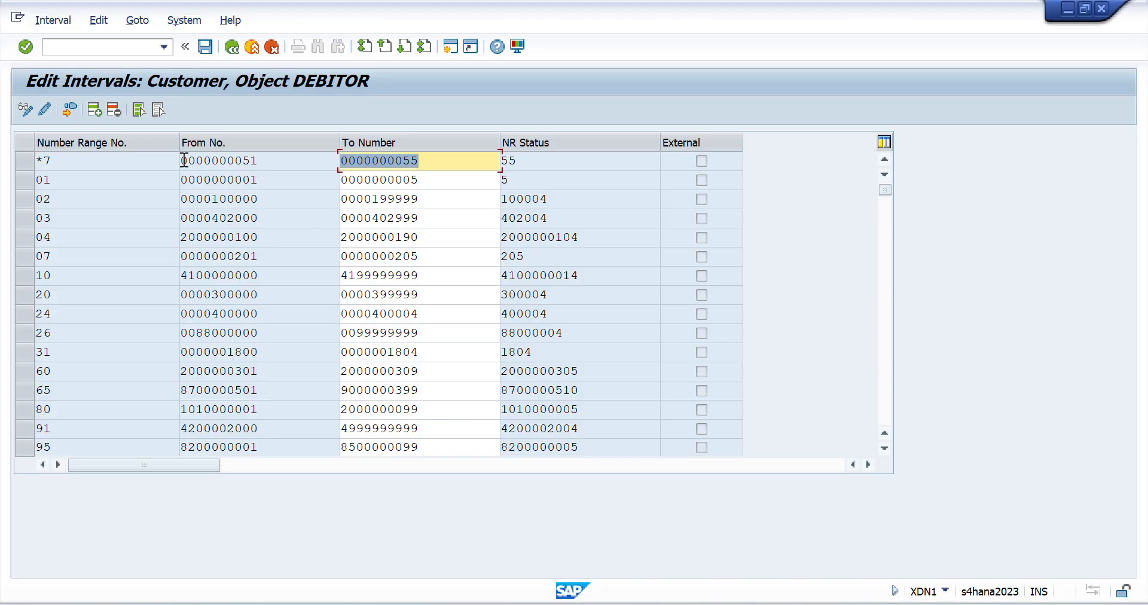
pyautogui.click(94, 109)
pyautogui.write('RD')
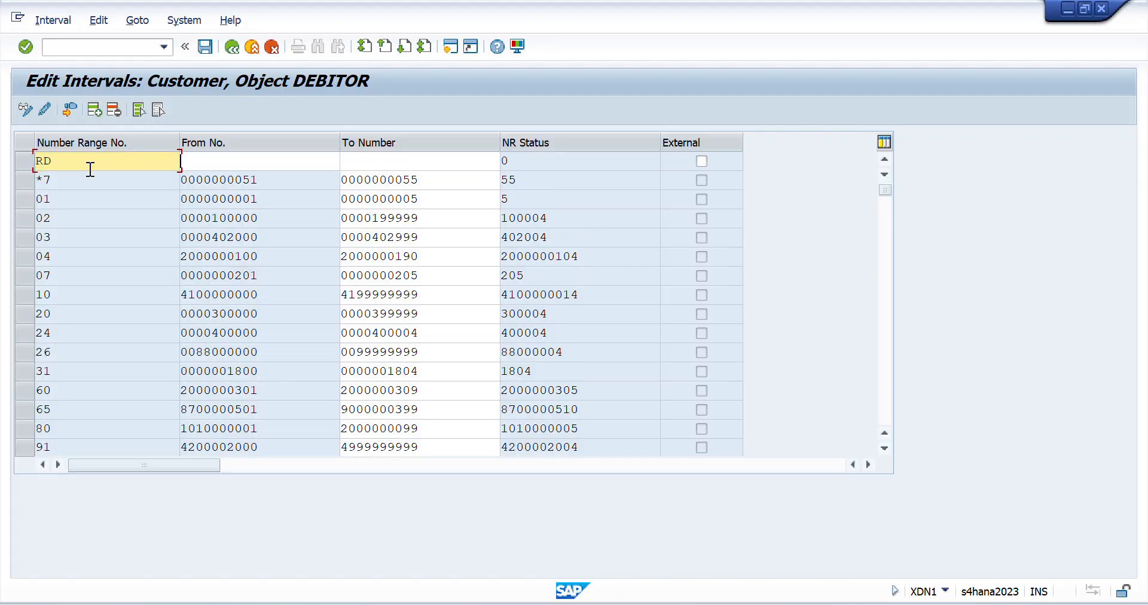
pyautogui.hotkey('alt', 'Tab')
pyautogui.press('Right')
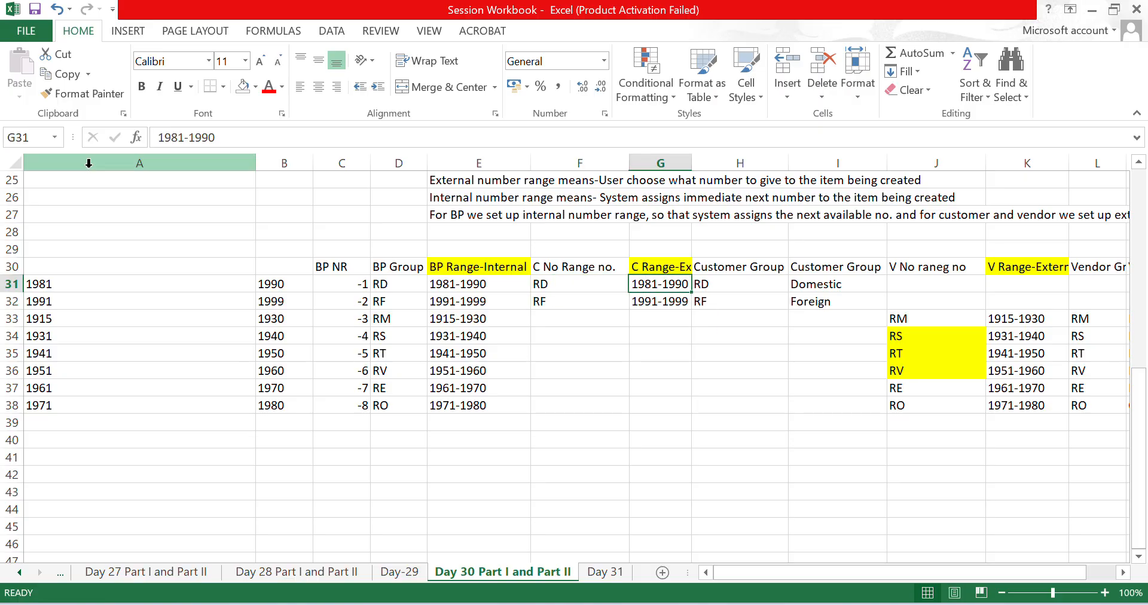
pyautogui.hotkey('alt', 'Tab')
pyautogui.write('18')
pyautogui.press('BackSpace')
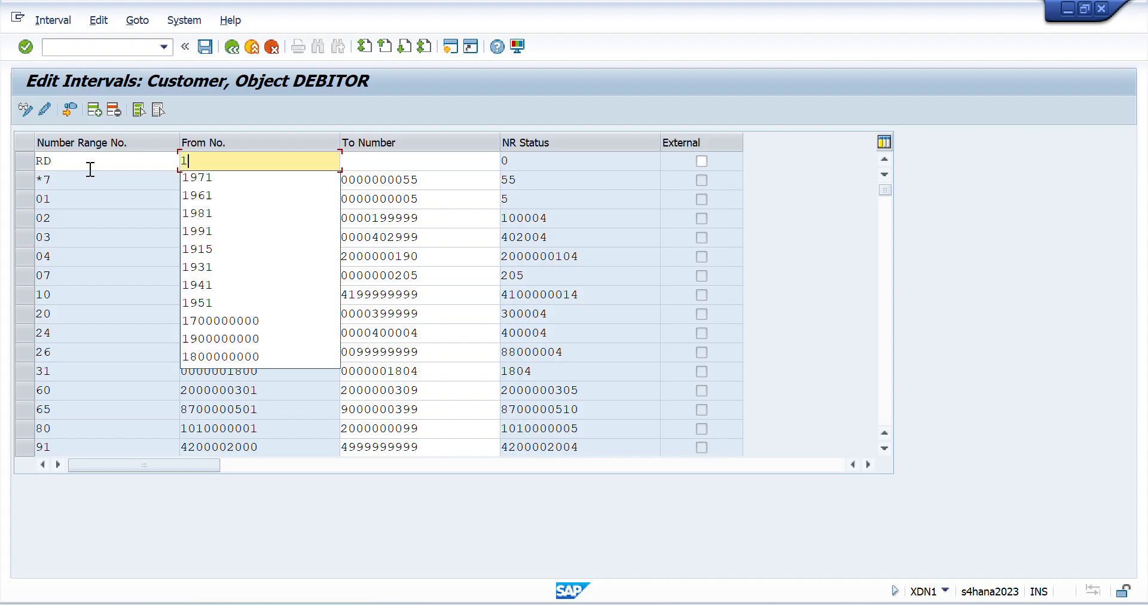
pyautogui.write('981')
pyautogui.press('Tab')
pyautogui.write('1990')
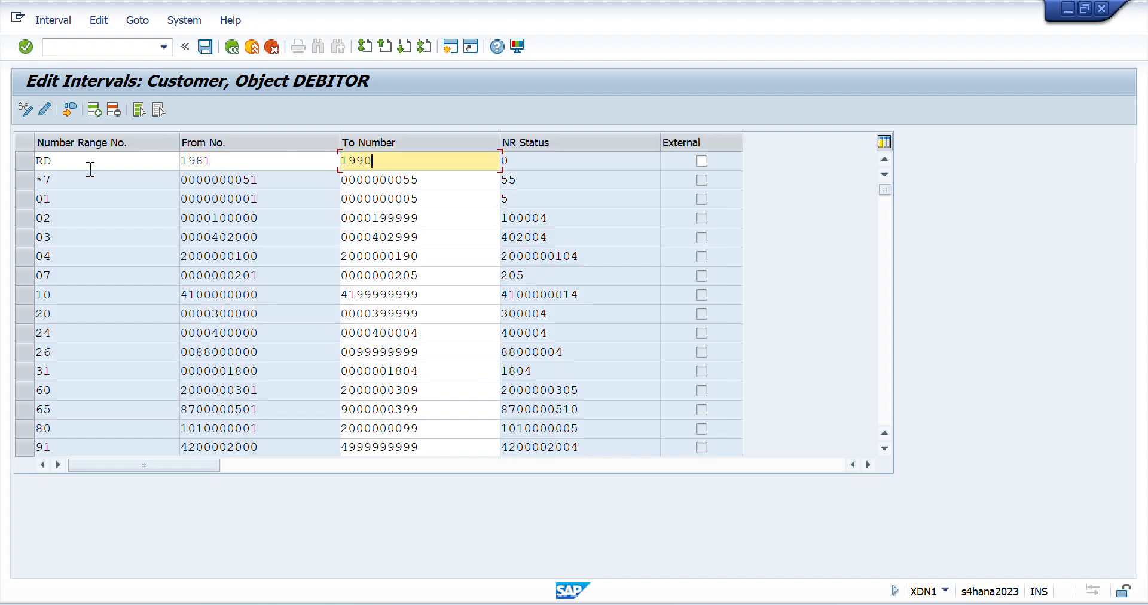
pyautogui.press('Return')
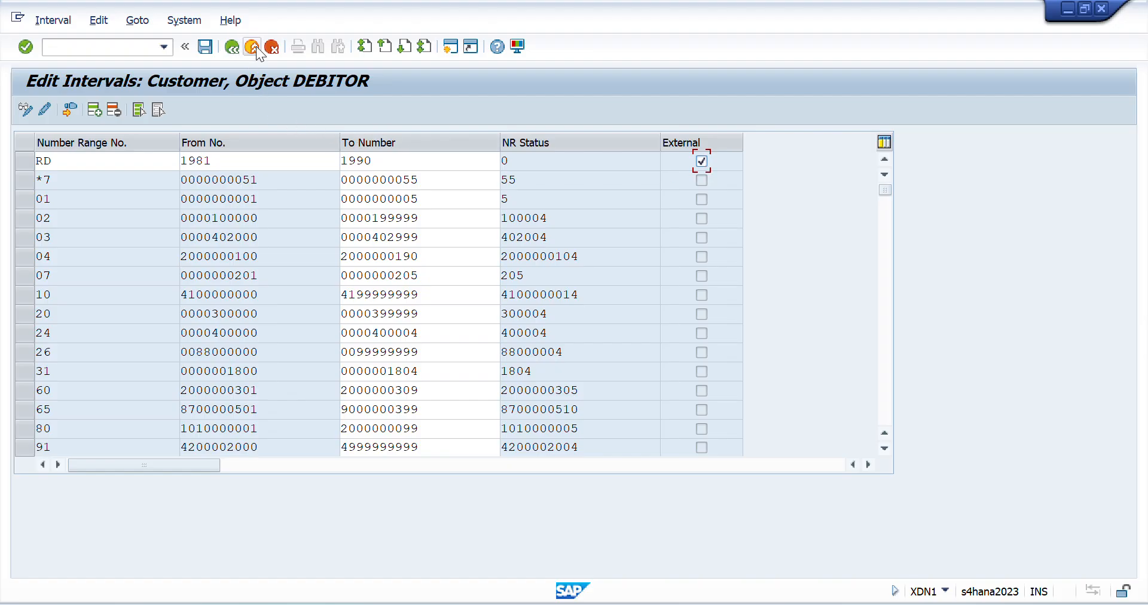
# Exit the customer interval editing without saving and return to the IMG structure.
pyautogui.click(273, 46)
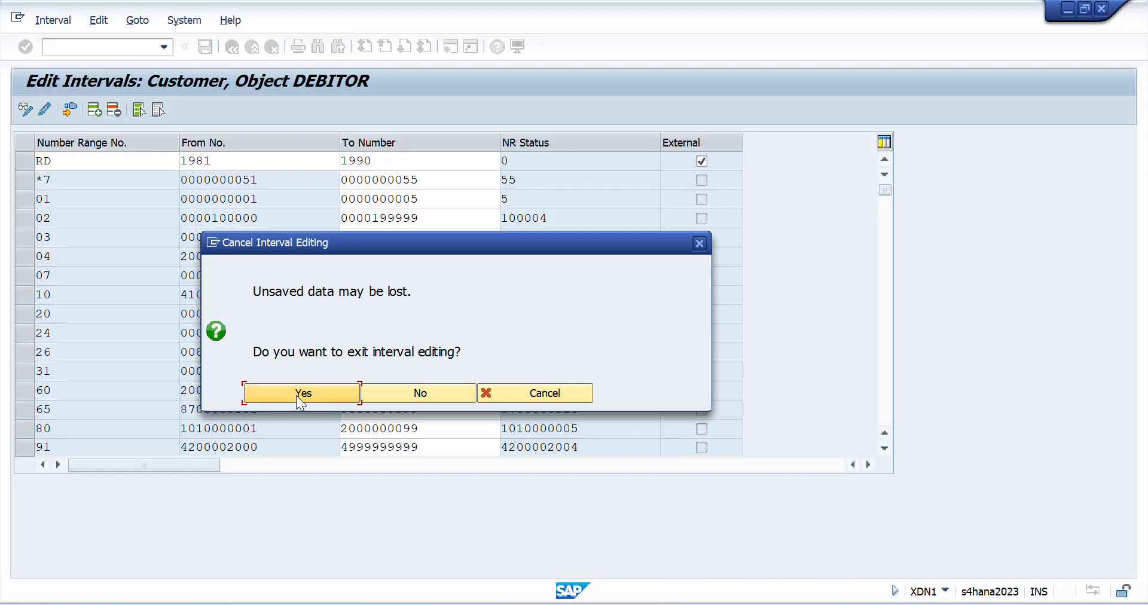
pyautogui.click(296, 395)
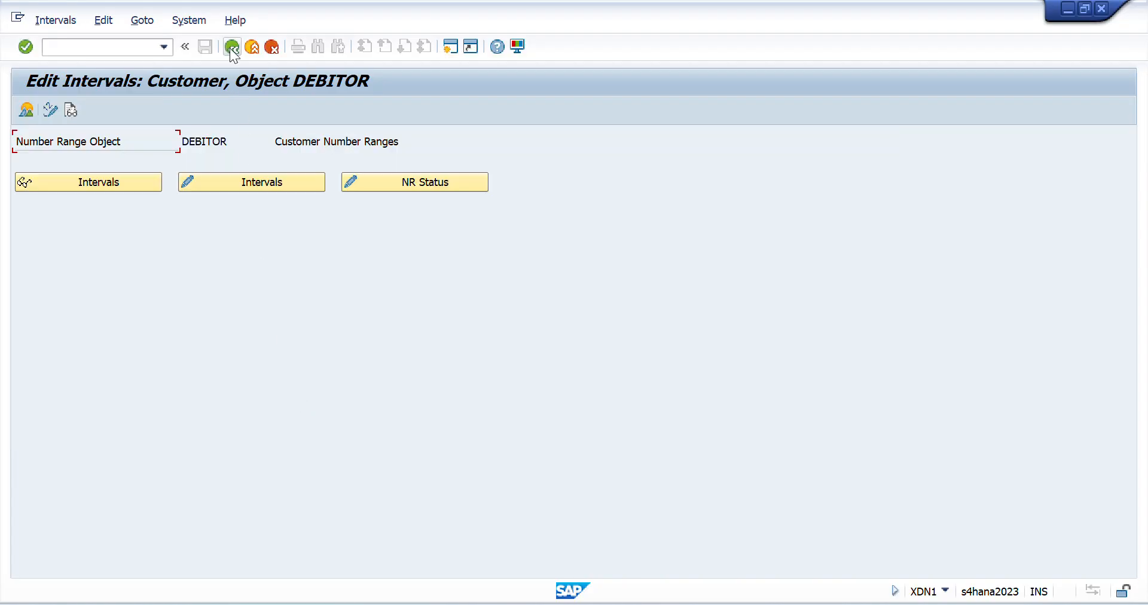
pyautogui.click(230, 48)
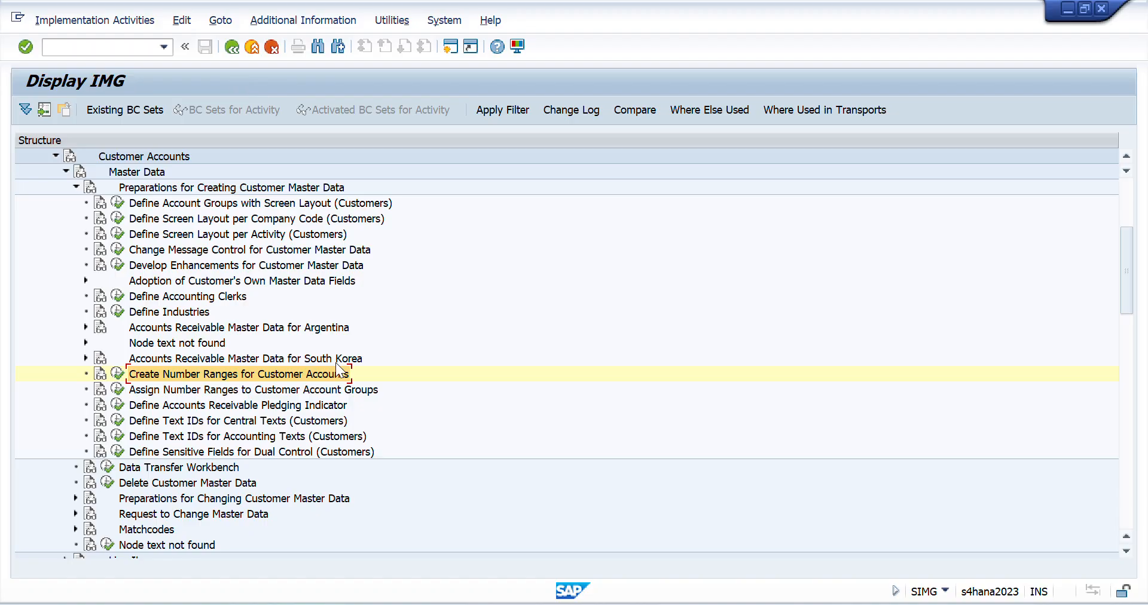
# Collapse Customer Accounts and expand Supplier Accounts, Master Data and Preparations for Creating Supplier Master Data.
pyautogui.press('Up')
pyautogui.press('Up')
pyautogui.press('Up')
pyautogui.press('Up')
pyautogui.press('Up')
pyautogui.press('Up')
pyautogui.press('Up')
pyautogui.press('Up')
pyautogui.press('Up')
pyautogui.press('Up')
pyautogui.press('Up')
pyautogui.press('Up')
pyautogui.press('Up')
pyautogui.press('Up')
pyautogui.press('Up')
pyautogui.press('Up')
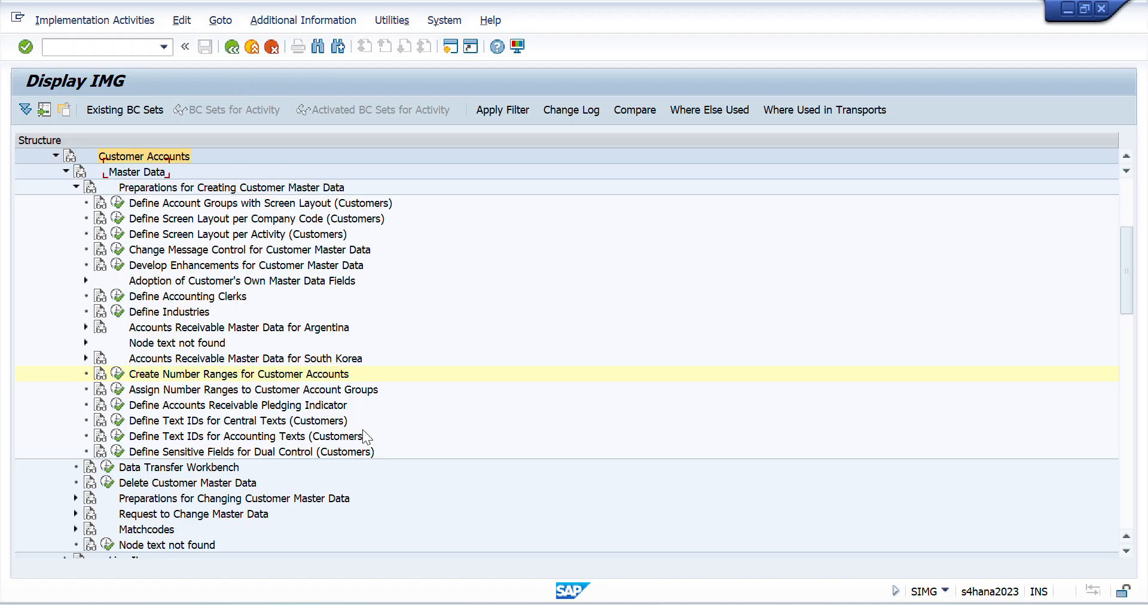
pyautogui.press('Down')
pyautogui.press('Down')
pyautogui.press('Left')
pyautogui.press('Down')
pyautogui.press('Right')
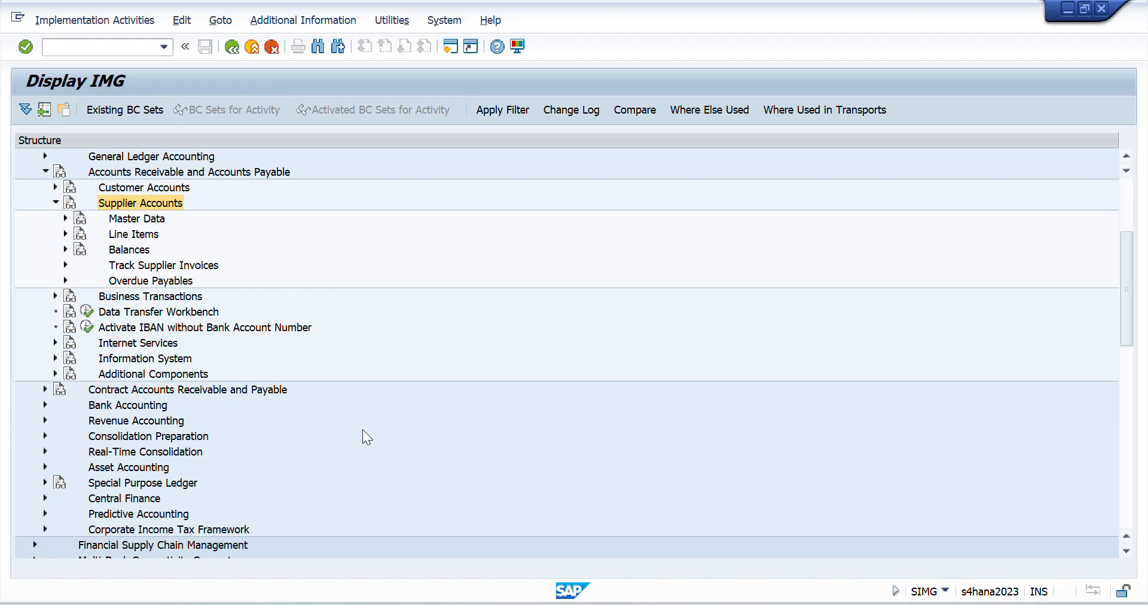
pyautogui.press('Down')
pyautogui.press('Right')
pyautogui.press('Down')
pyautogui.press('Right')
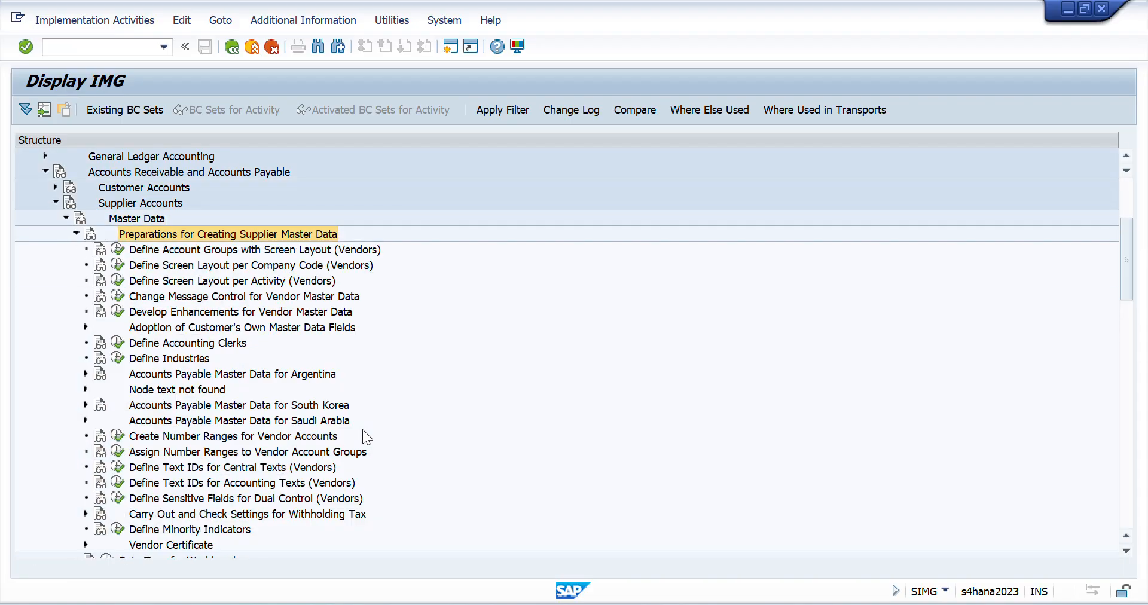
# Execute Create Number Ranges for Vendor Accounts and open the vendor intervals for editing.
pyautogui.press('Down')
pyautogui.press('Down')
pyautogui.press('Down')
pyautogui.click(362, 429)
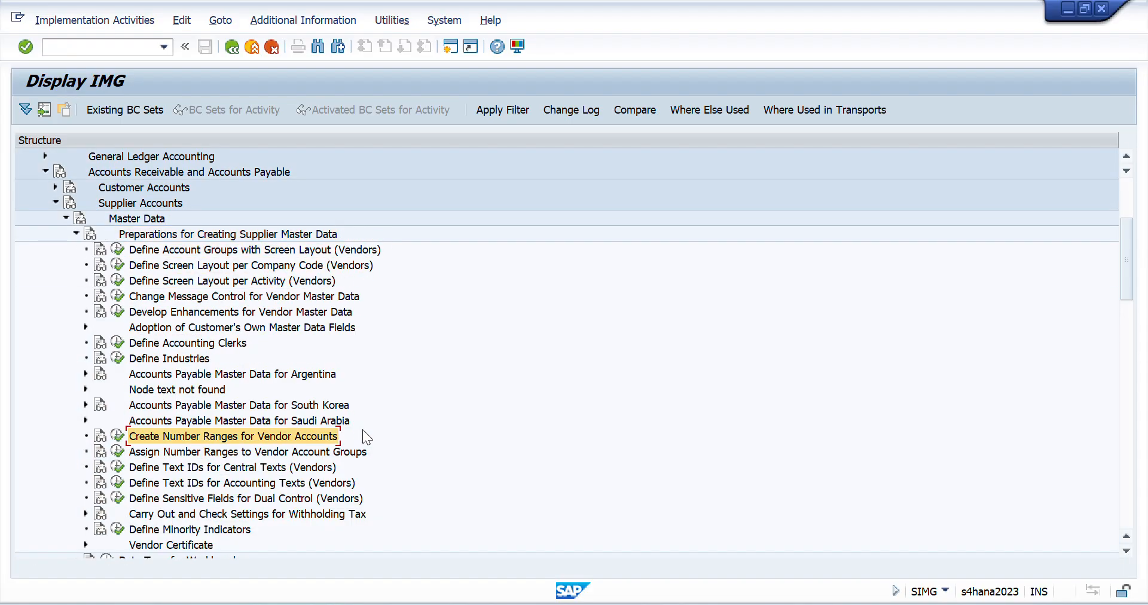
pyautogui.press('Left')
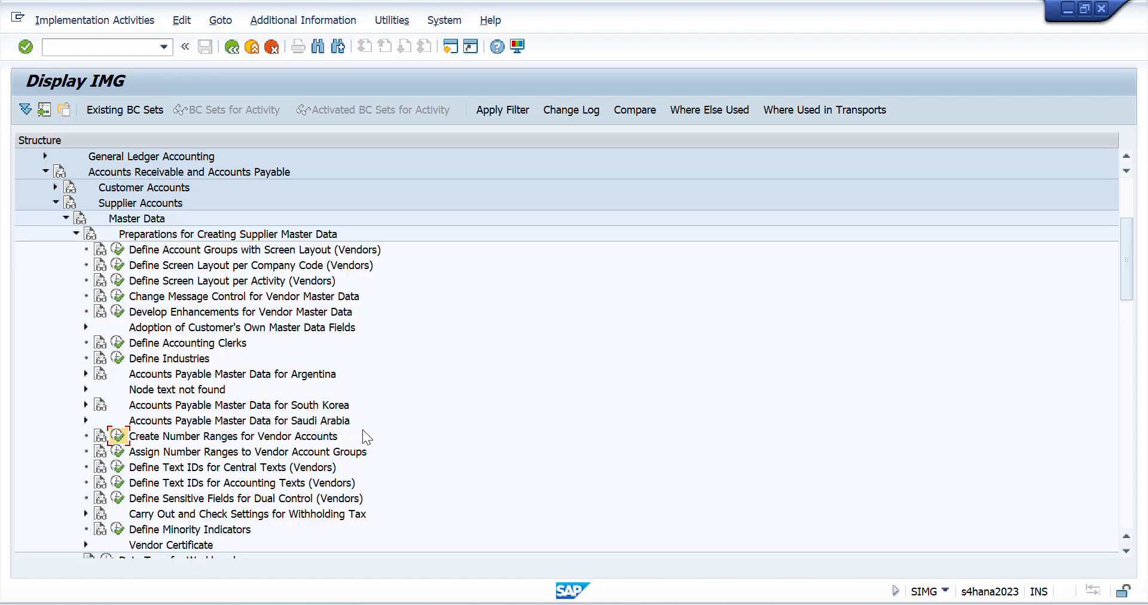
pyautogui.press('Return')
pyautogui.click(249, 185)
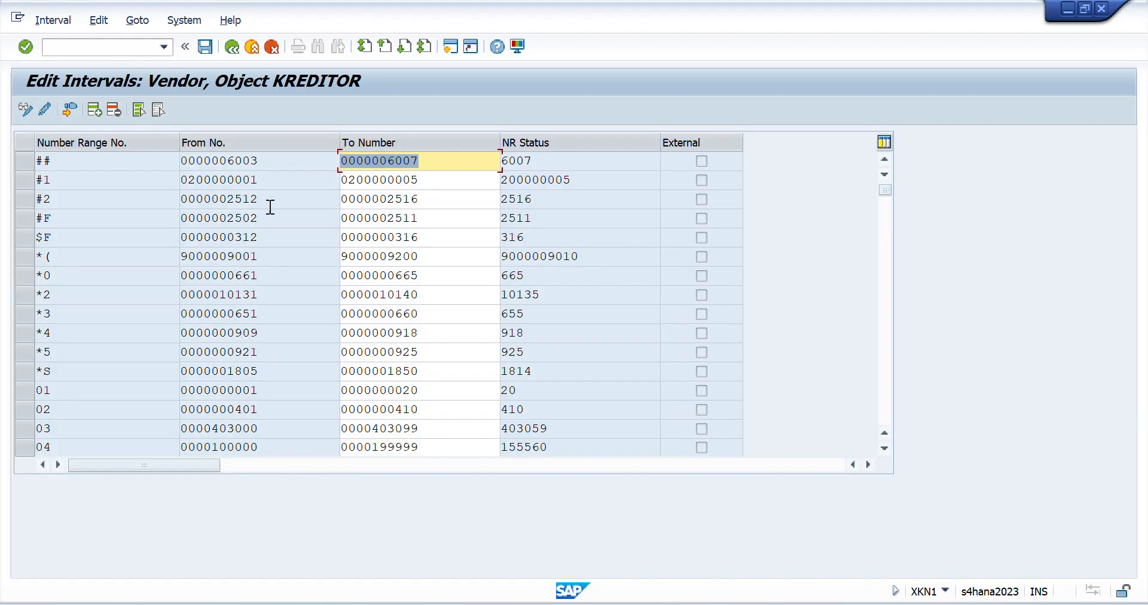
# Insert a new vendor interval and give it the number RM, copied from cell J33 of the Day 30 sheet in Excel.
pyautogui.click(91, 109)
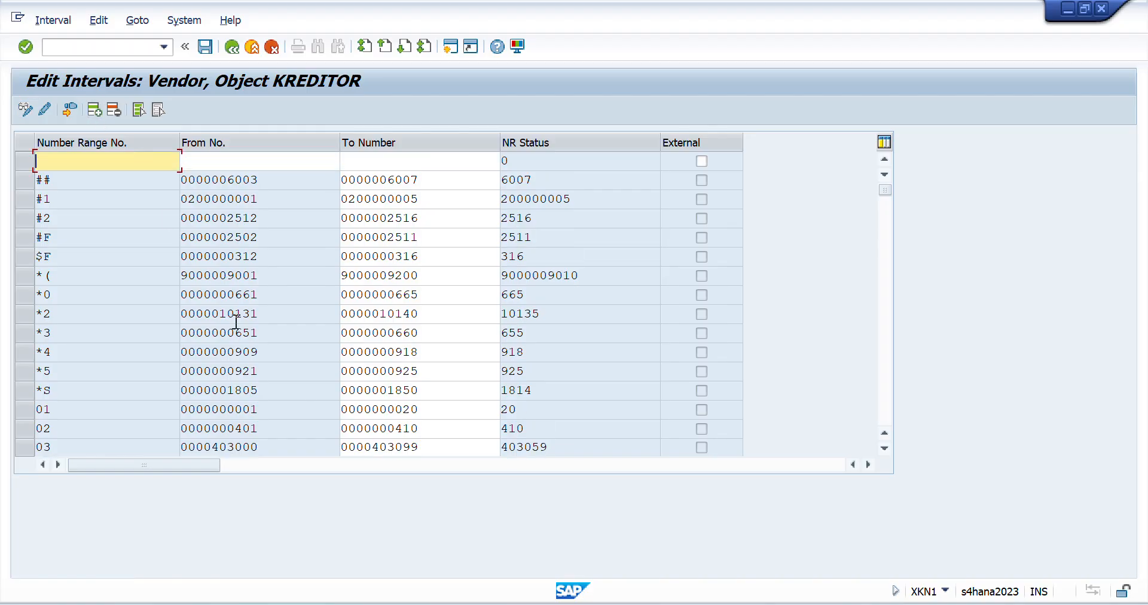
pyautogui.hotkey('alt', 'Tab')
pyautogui.press('Down')
pyautogui.press('Down')
pyautogui.press('Down')
pyautogui.press('Down')
pyautogui.press('Down')
pyautogui.press('Down')
pyautogui.press('Down')
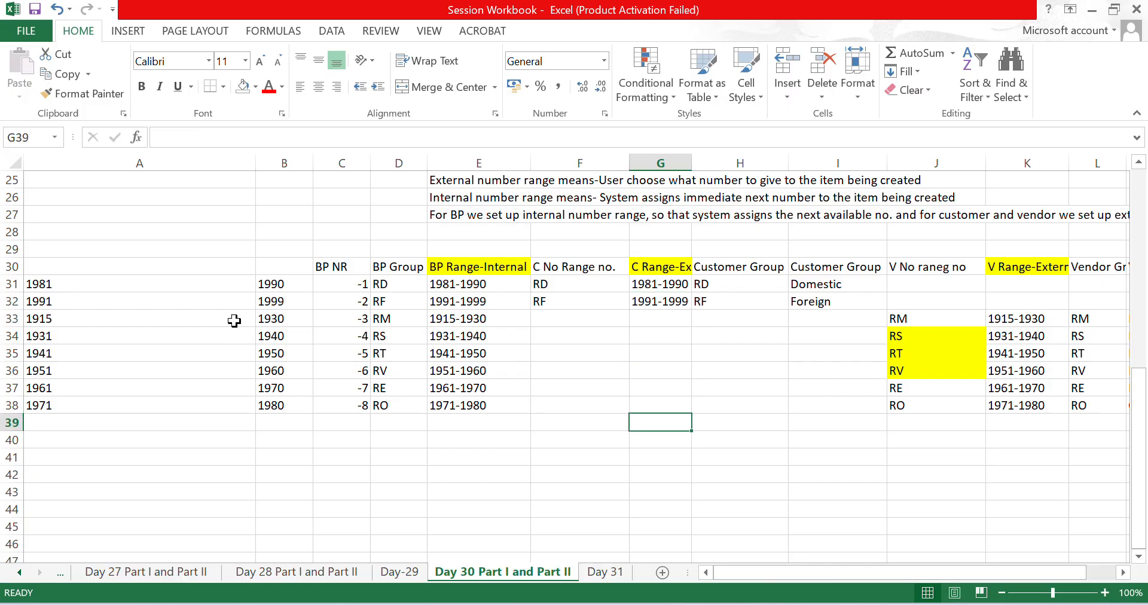
pyautogui.press('Right')
pyautogui.press('Right')
pyautogui.press('Right')
pyautogui.press('Right')
pyautogui.press('Right')
pyautogui.press('Right')
pyautogui.press('Right')
pyautogui.press('Right')
pyautogui.press('Left')
pyautogui.press('Left')
pyautogui.press('Left')
pyautogui.press('Left')
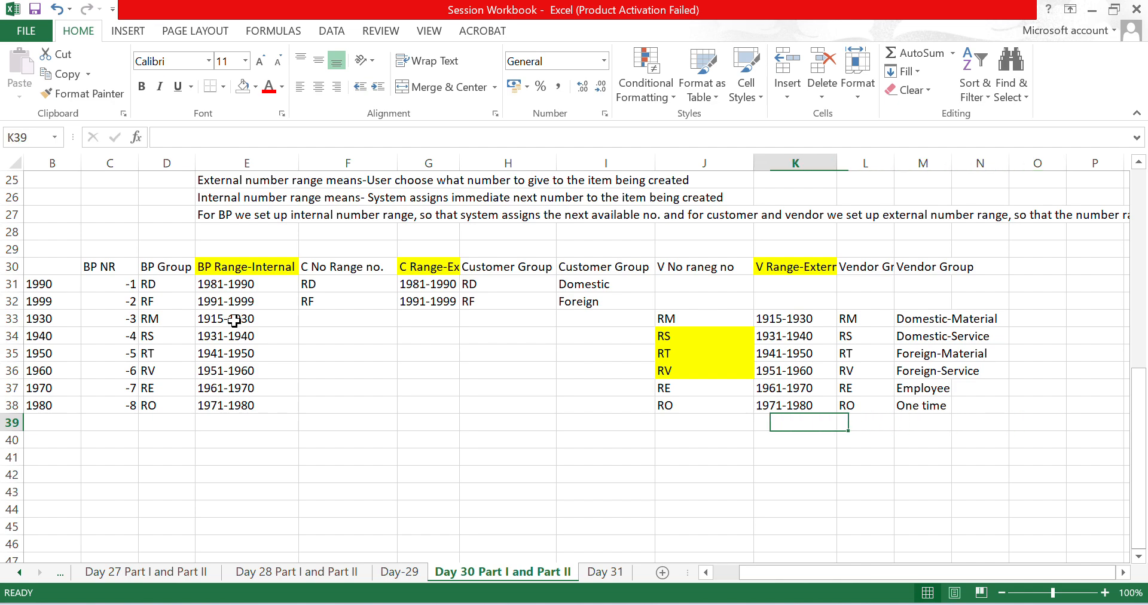
pyautogui.press('Up')
pyautogui.press('Up')
pyautogui.press('Up')
pyautogui.press('Up')
pyautogui.press('Up')
pyautogui.press('Up')
pyautogui.press('Left')
pyautogui.hotkey('ctrl', 'c')
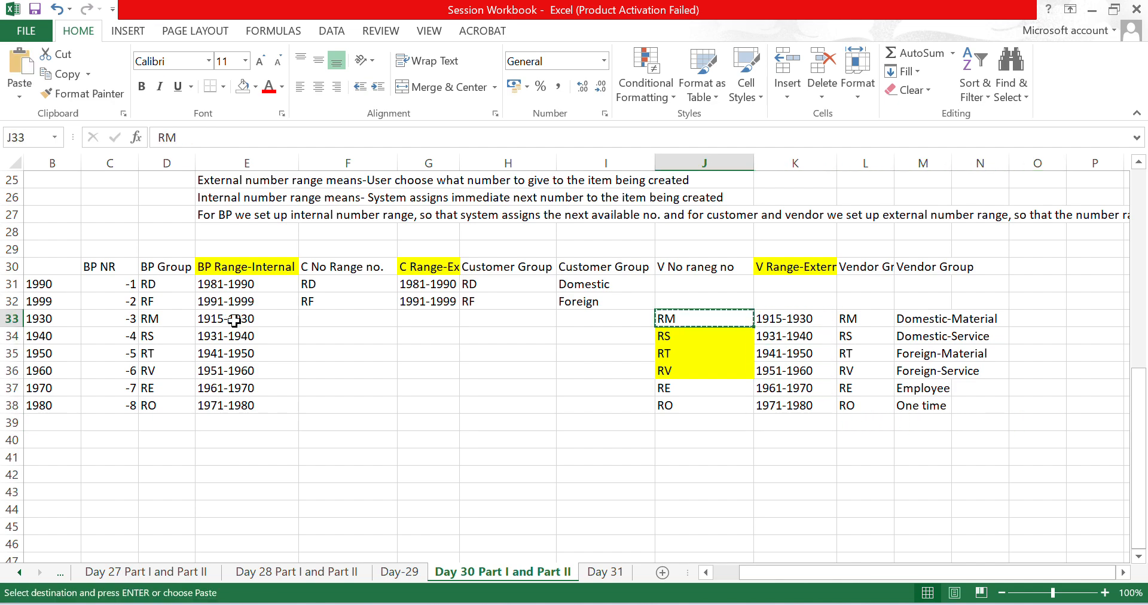
pyautogui.hotkey('alt', 'Tab')
pyautogui.hotkey('ctrl', 'v')
# Set vendor interval RM to run from 1915 to 1930, as planned in cell K33 of the workbook, and mark it external.
pyautogui.hotkey('alt', 'Tab')
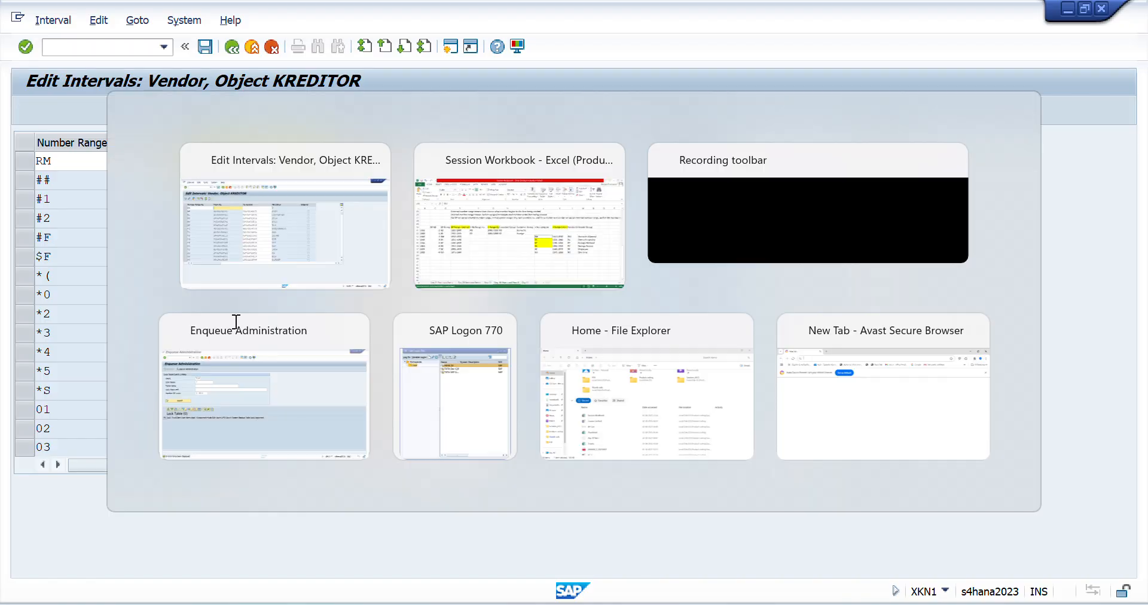
pyautogui.hotkey('alt', 'Tab')
pyautogui.press('Tab')
pyautogui.write('1915')
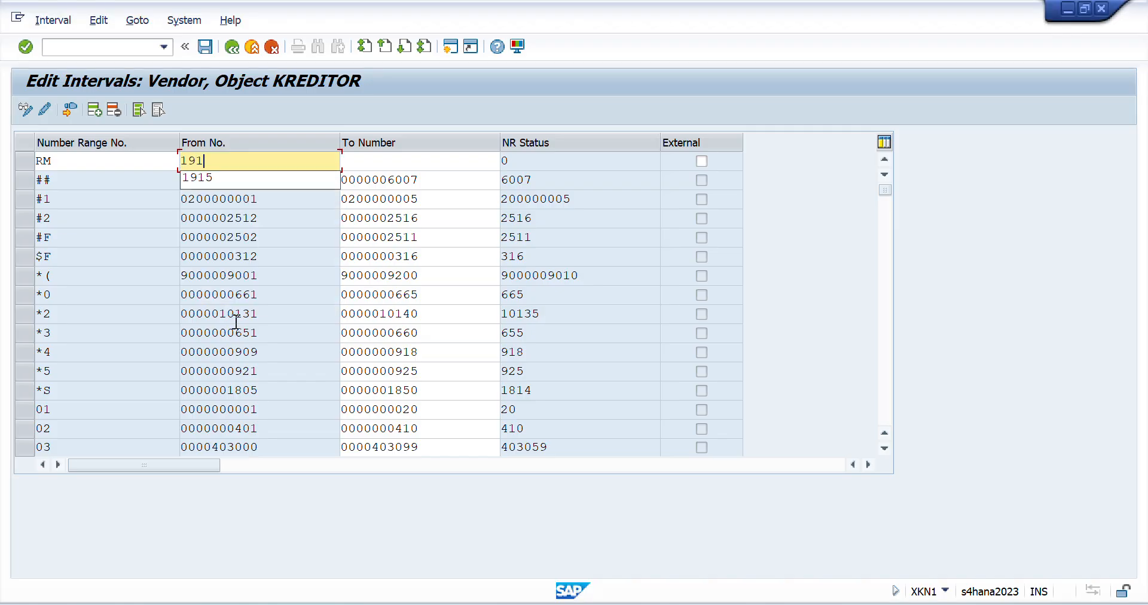
pyautogui.press('Tab')
pyautogui.hotkey('alt', 'Tab')
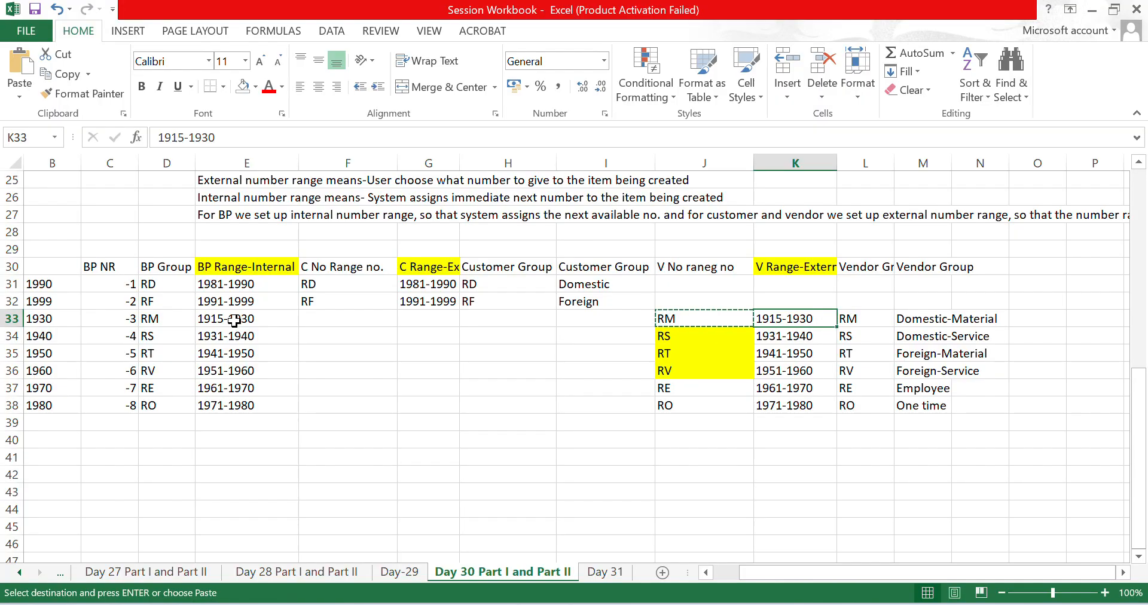
pyautogui.hotkey('alt', 'Tab')
pyautogui.write('1930')
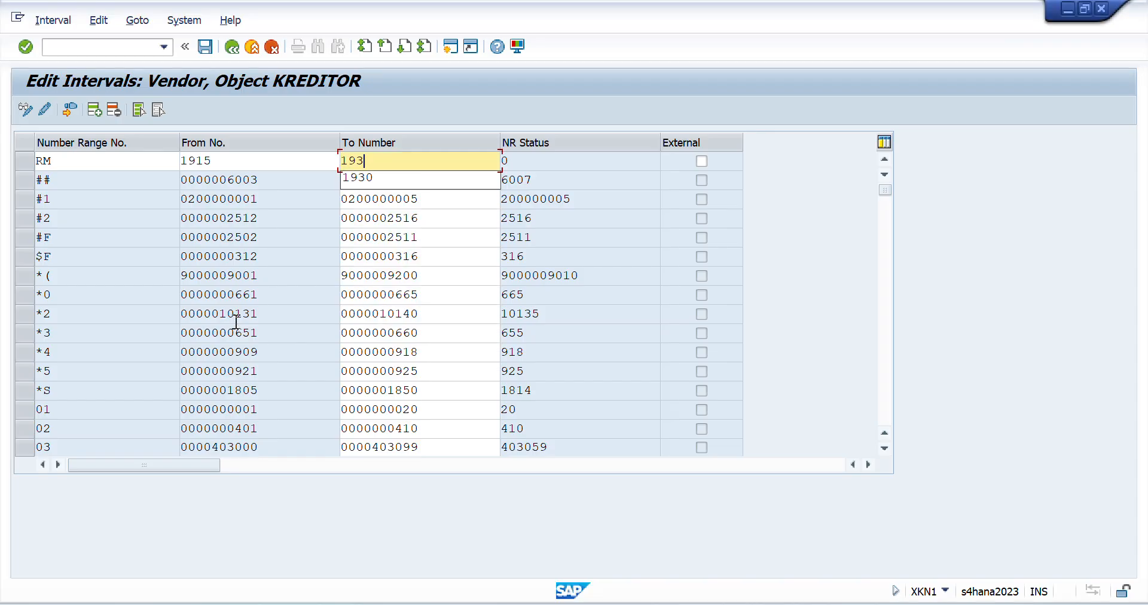
pyautogui.press('Down')
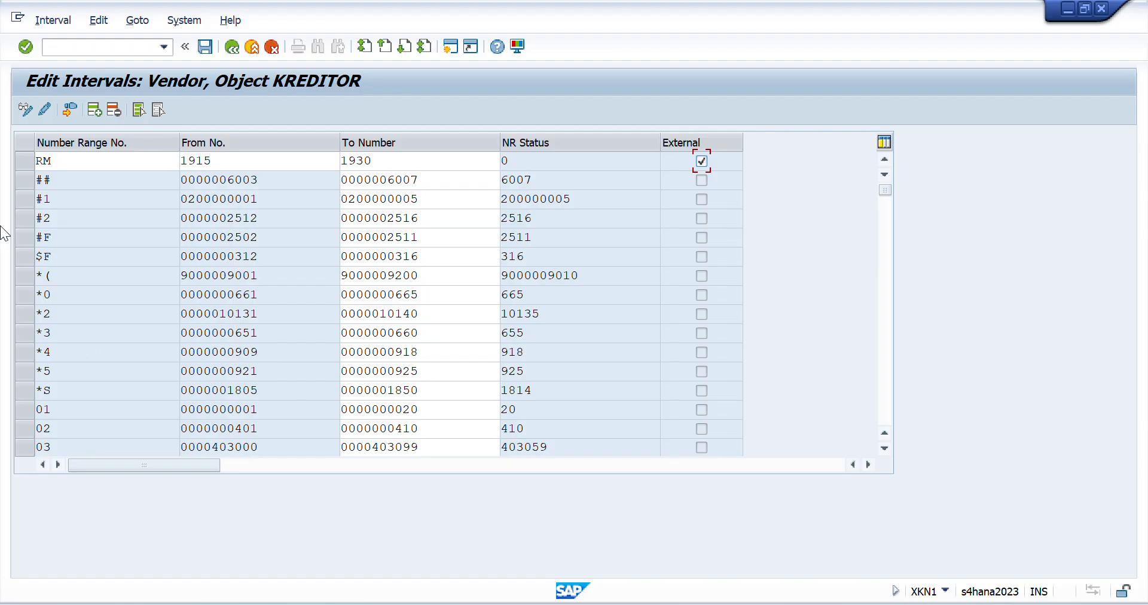
# Examine the remaining vendor range numbers below RM in column J of the Day 30 sheet in Excel, and return to SAP.
pyautogui.hotkey('alt', 'Tab')
pyautogui.press('Left')
pyautogui.hotkey('ctrl', 'c')
pyautogui.press('Down')
pyautogui.hotkey('shift', 'Down')
pyautogui.hotkey('shift', 'Down')
pyautogui.hotkey('shift', 'Down')
pyautogui.hotkey('shift', 'Down')
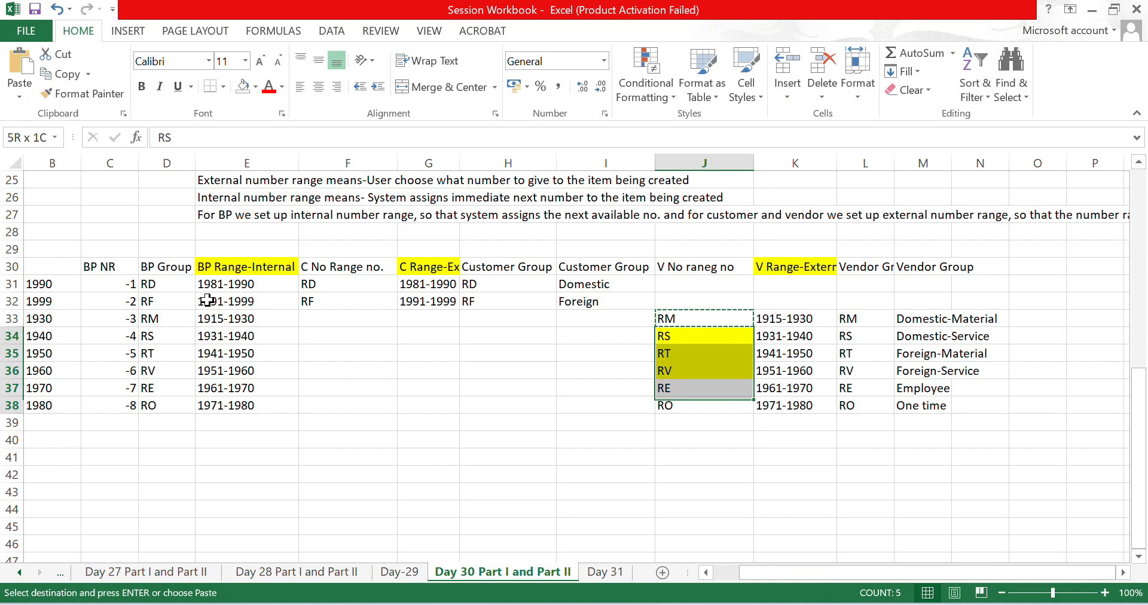
pyautogui.hotkey('alt', 'Tab')
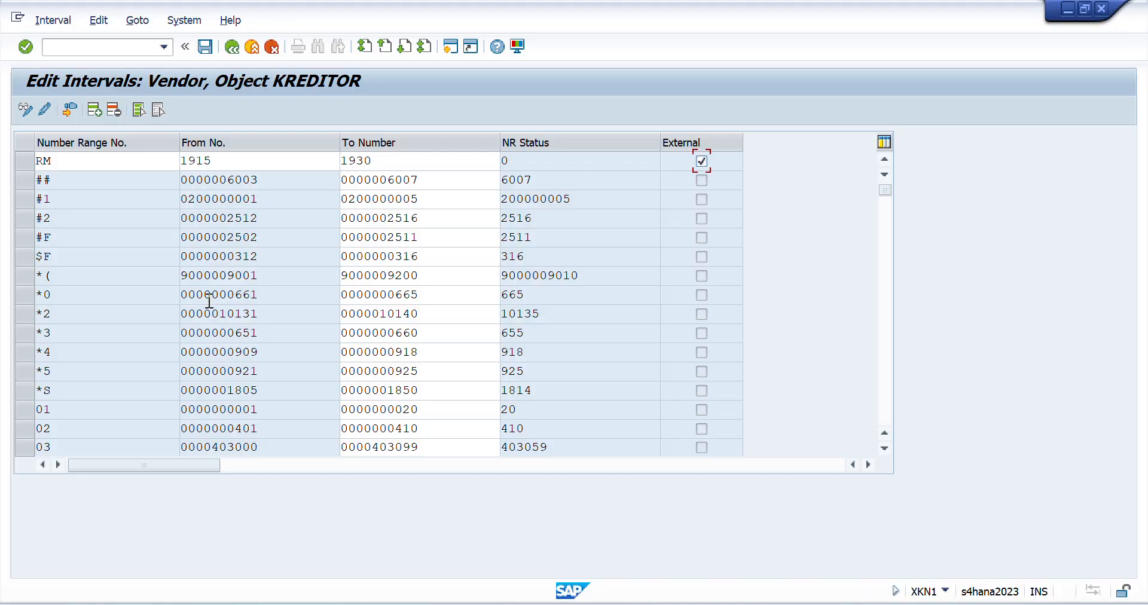
# Exit vendor interval editing without saving and return to the IMG structure.
pyautogui.click(272, 48)
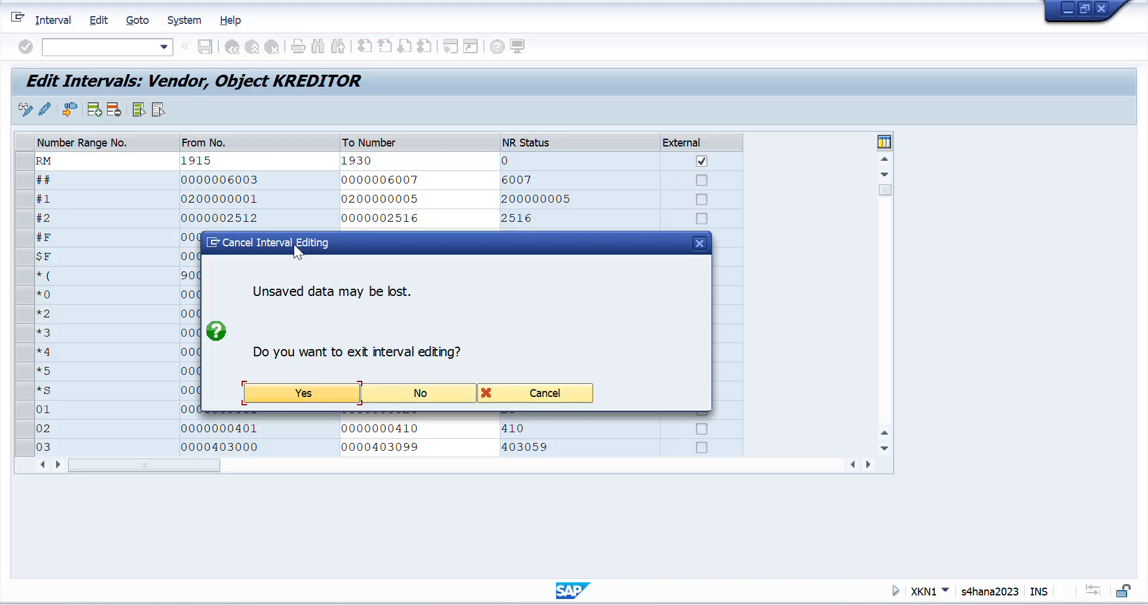
pyautogui.click(307, 392)
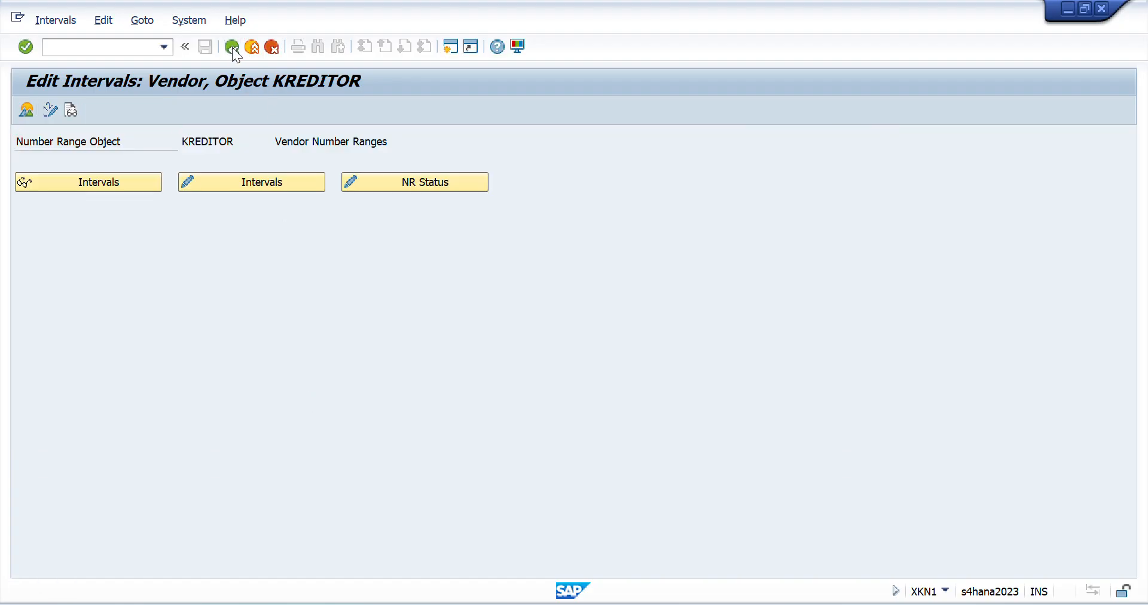
pyautogui.click(232, 48)
# Collapse the Supplier Accounts node and the Financial Accounting node in the IMG.
pyautogui.press('Up')
pyautogui.press('Up')
pyautogui.press('Up')
pyautogui.press('Up')
pyautogui.press('Up')
pyautogui.press('Up')
pyautogui.press('Up')
pyautogui.press('Up')
pyautogui.press('Up')
pyautogui.press('Up')
pyautogui.press('Up')
pyautogui.press('Up')
pyautogui.press('Up')
pyautogui.press('Up')
pyautogui.press('Up')
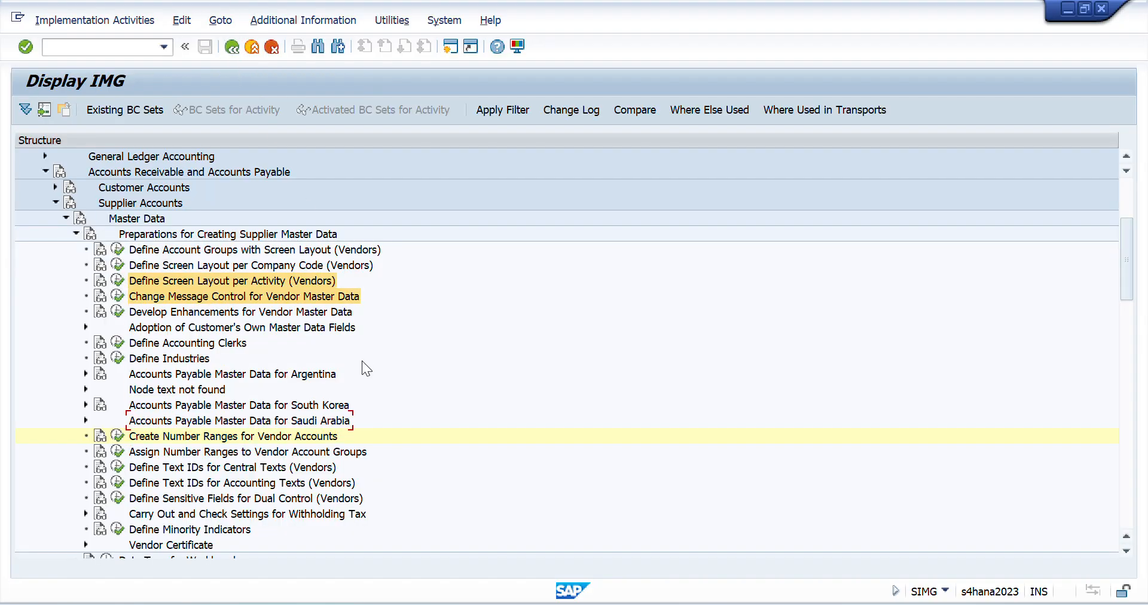
pyautogui.press('Left')
pyautogui.press('Up')
pyautogui.press('Up')
pyautogui.press('Up')
pyautogui.press('Up')
pyautogui.press('Up')
pyautogui.press('Up')
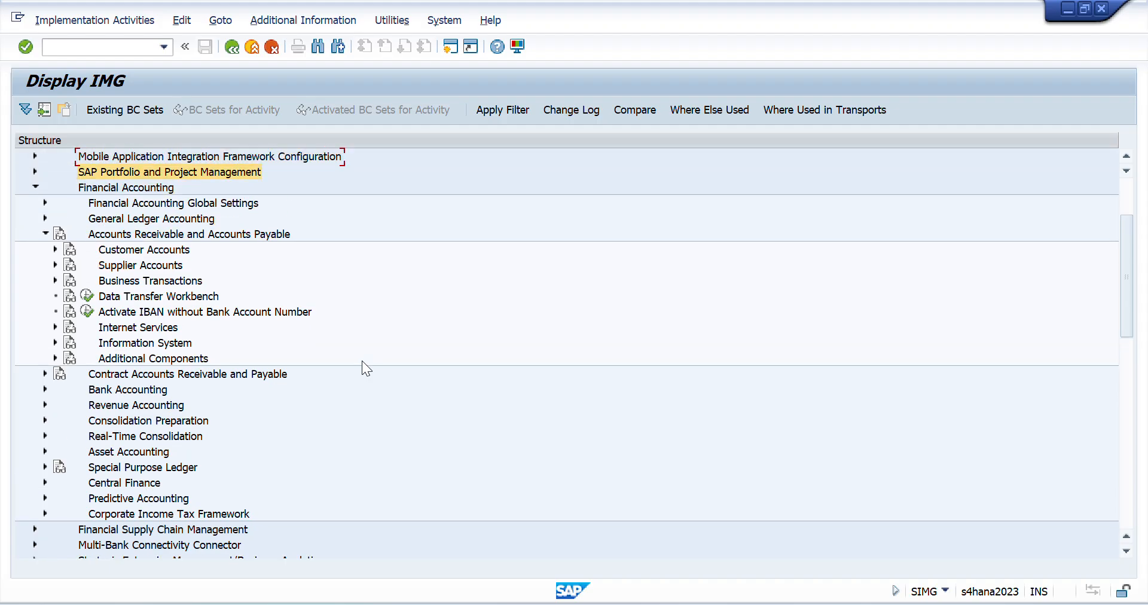
pyautogui.press('Down')
pyautogui.press('Left')
# Expand Flexible Real Estate Management (RE-FX) and its Business Partner node.
pyautogui.press('Down')
pyautogui.press('Down')
pyautogui.press('Down')
pyautogui.press('Down')
pyautogui.press('Down')
pyautogui.press('Down')
pyautogui.press('Down')
pyautogui.press('Down')
pyautogui.press('Down')
pyautogui.press('Down')
pyautogui.press('Down')
pyautogui.press('Up')
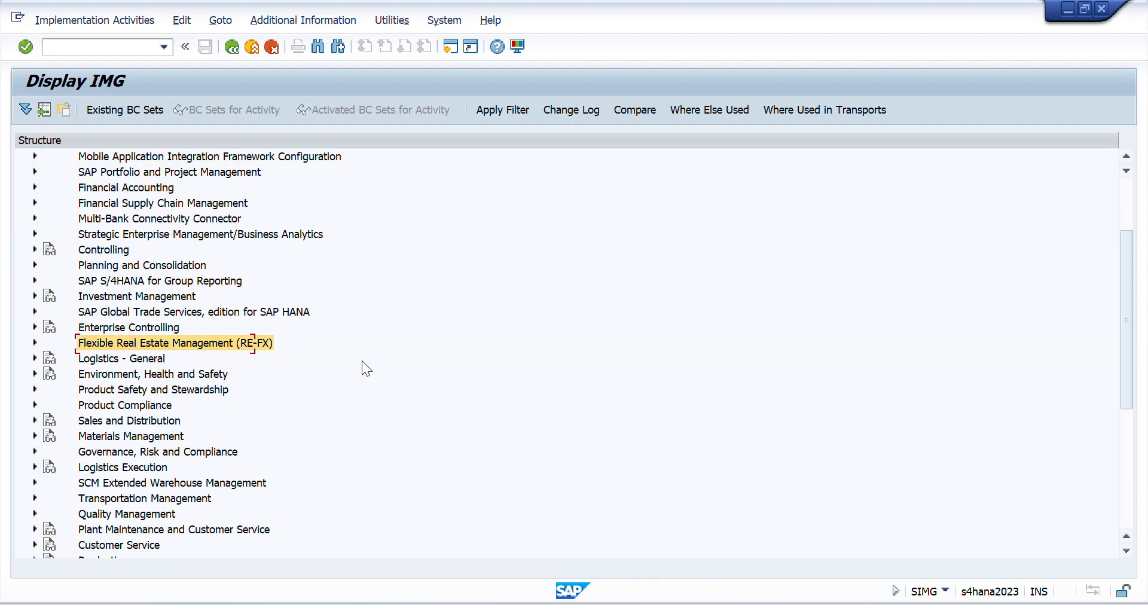
pyautogui.press('Right')
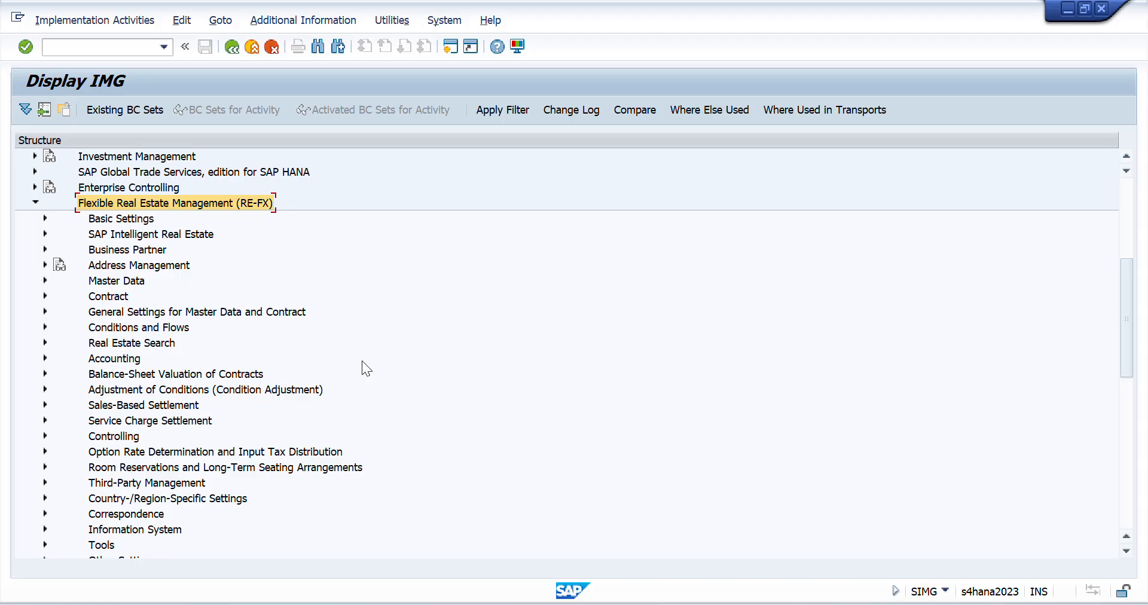
pyautogui.press('Down')
pyautogui.press('Down')
pyautogui.press('Right')
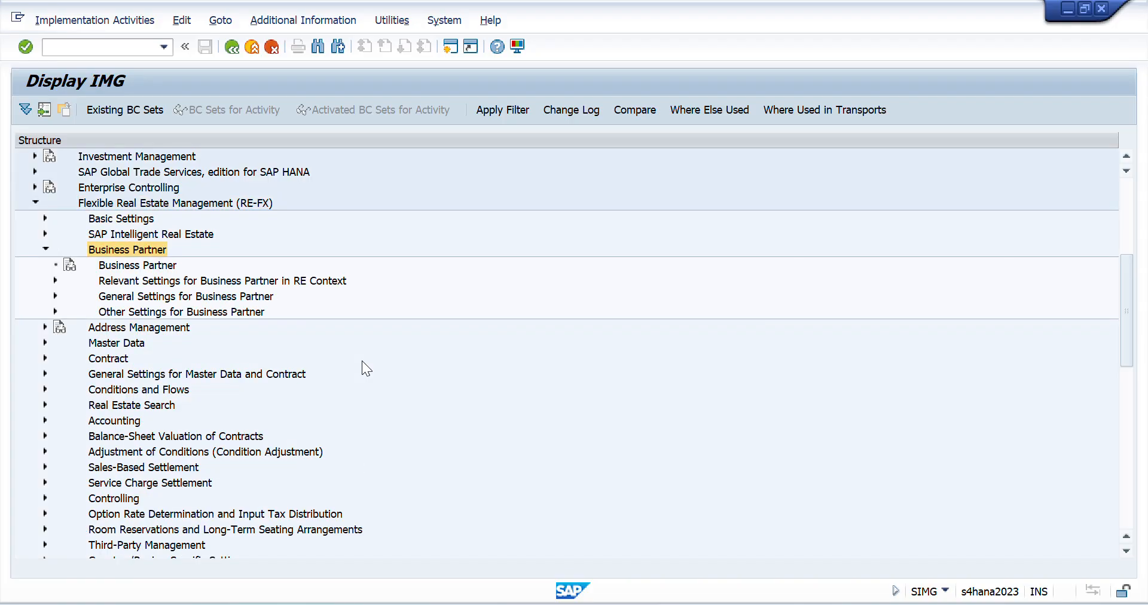
# Expand General Settings for Business Partner and the Business Partner node beneath it.
pyautogui.press('Down')
pyautogui.press('Down')
pyautogui.press('Down')
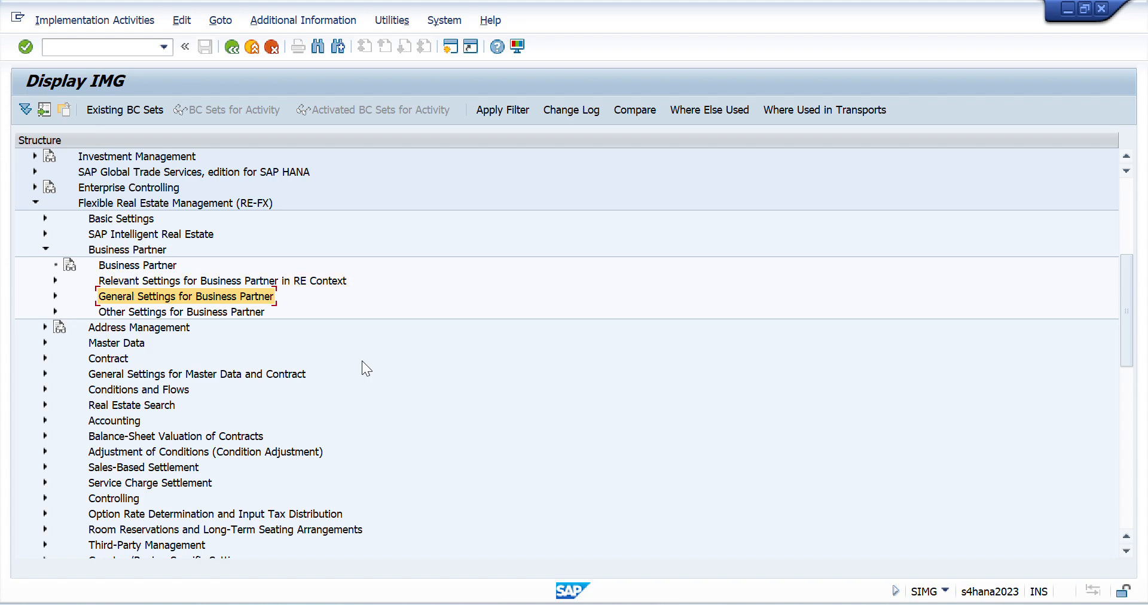
pyautogui.press('Right')
pyautogui.press('Down')
pyautogui.press('Down')
pyautogui.press('Right')
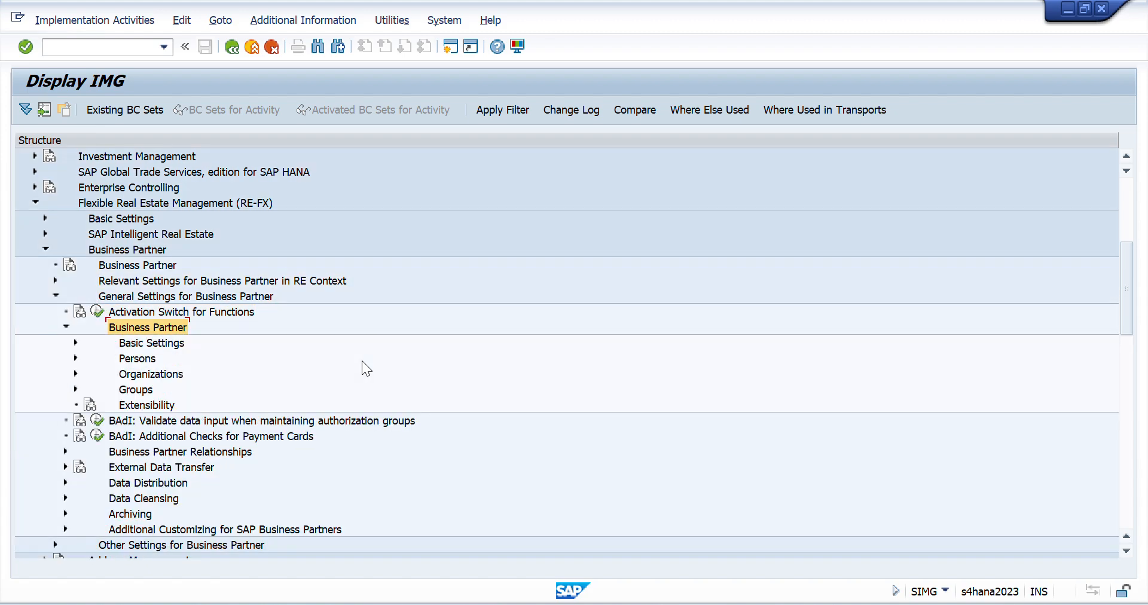
# Expand Basic Settings under Business Partner and its Number Ranges and Groupings node.
pyautogui.press('Down')
pyautogui.press('Down')
pyautogui.press('Up')
pyautogui.press('Right')
pyautogui.press('Down')
pyautogui.press('Down')
pyautogui.press('Down')
pyautogui.press('Down')
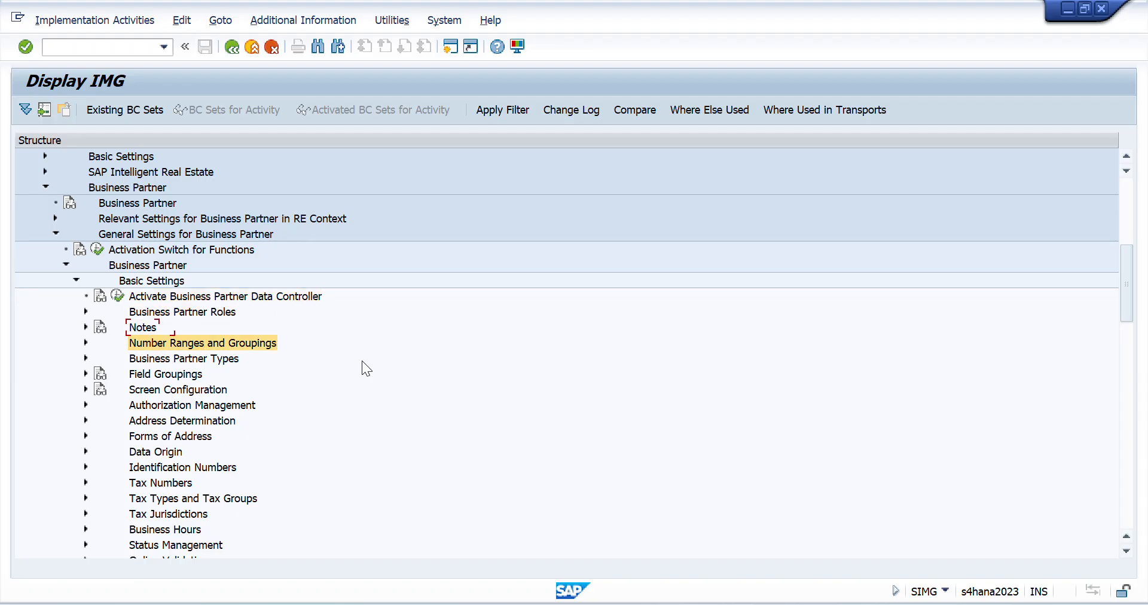
pyautogui.press('Right')
# Execute Define Number Ranges for business partners and open the intervals for editing at the entries -1 to -8.
pyautogui.press('Down')
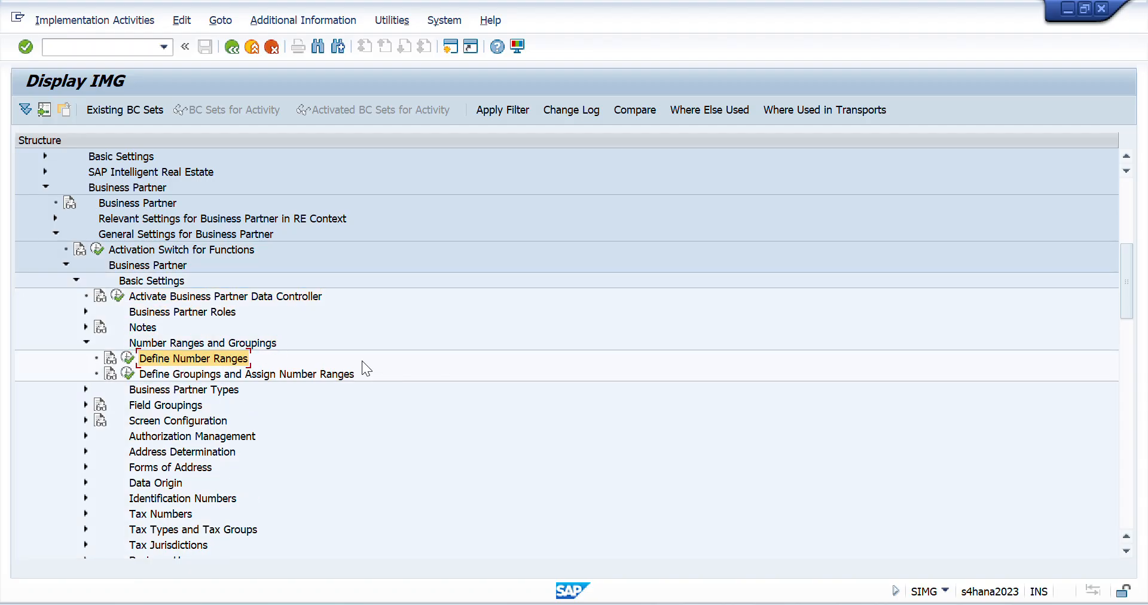
pyautogui.press('Left')
pyautogui.press('Return')
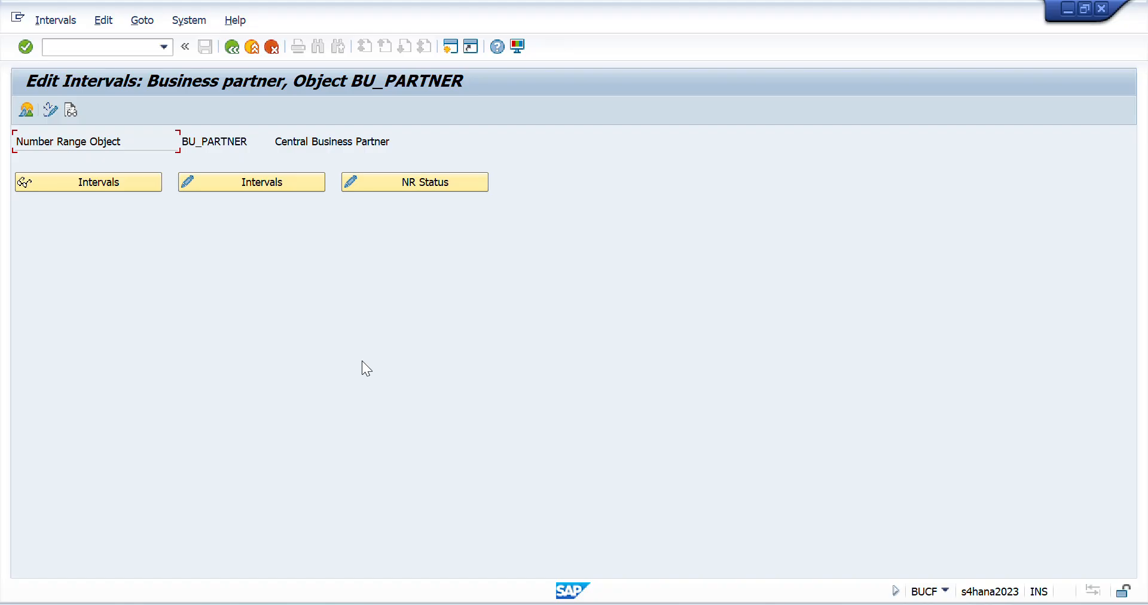
pyautogui.click(248, 181)
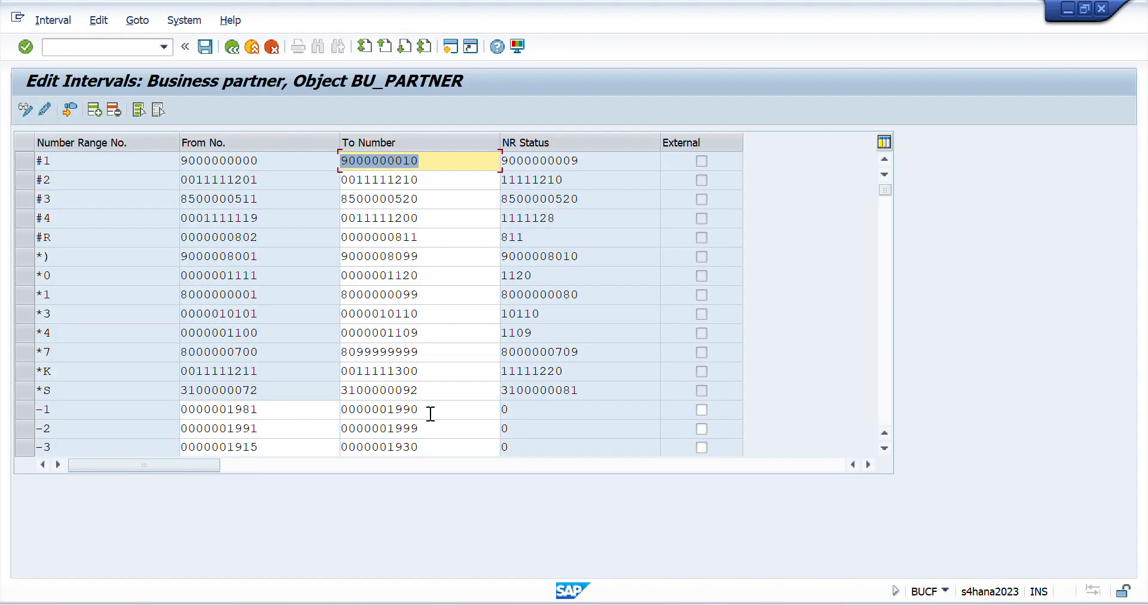
pyautogui.click(881, 453)
pyautogui.click(881, 453)
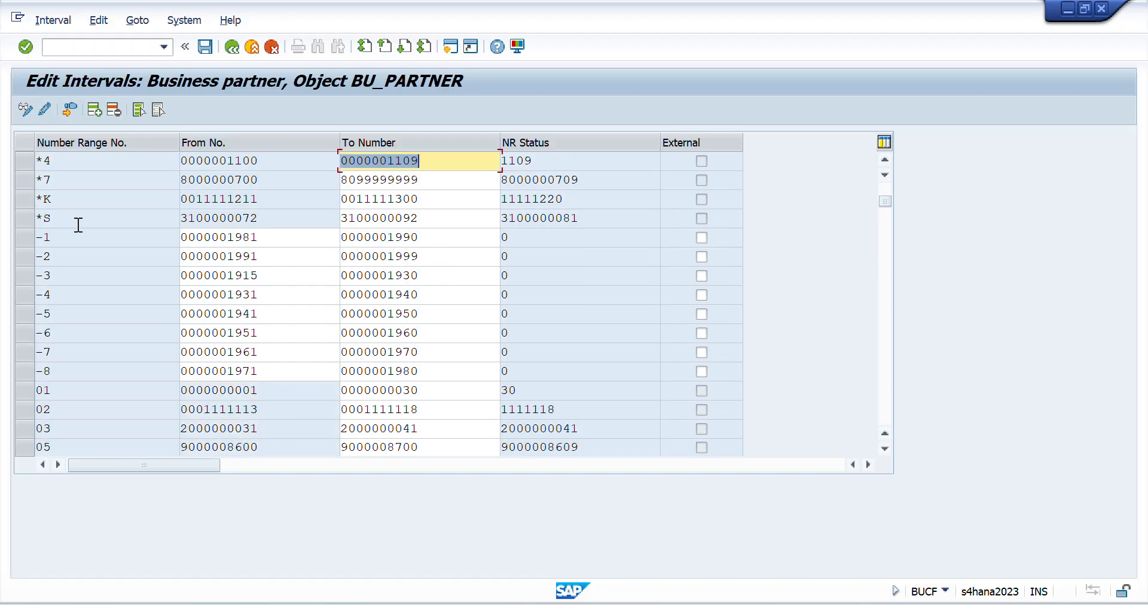
# Switch to the Excel workbook and examine the planned BP number range numbers in C31:C38.
pyautogui.hotkey('alt', 'Tab')
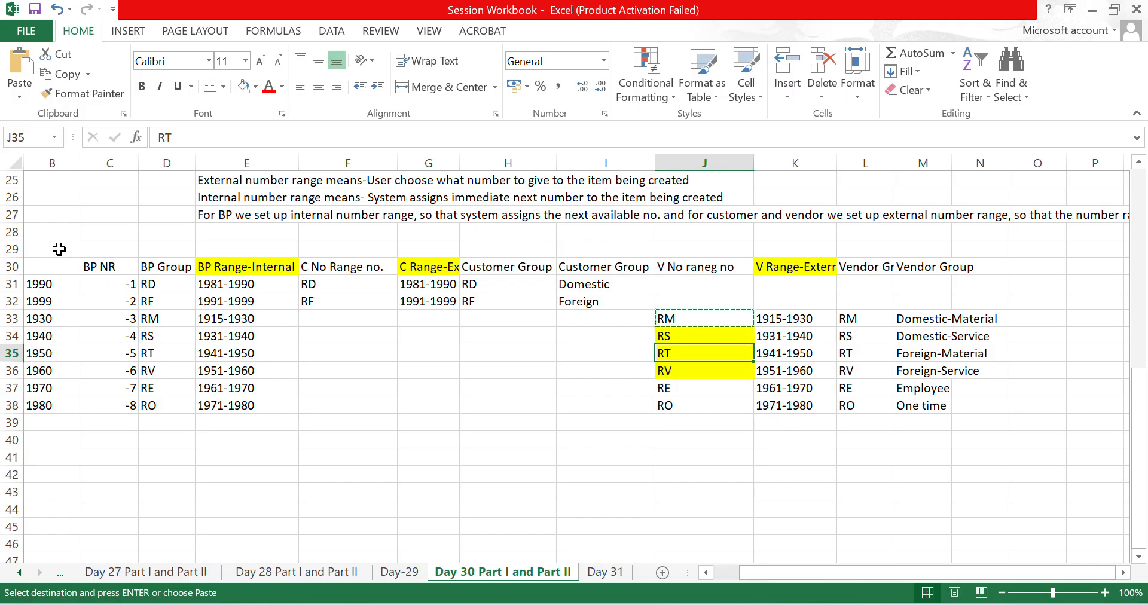
pyautogui.press('Left')
pyautogui.press('Left')
pyautogui.press('Left')
pyautogui.press('Left')
pyautogui.press('Left')
pyautogui.press('Left')
pyautogui.press('Up')
pyautogui.press('Up')
pyautogui.press('Up')
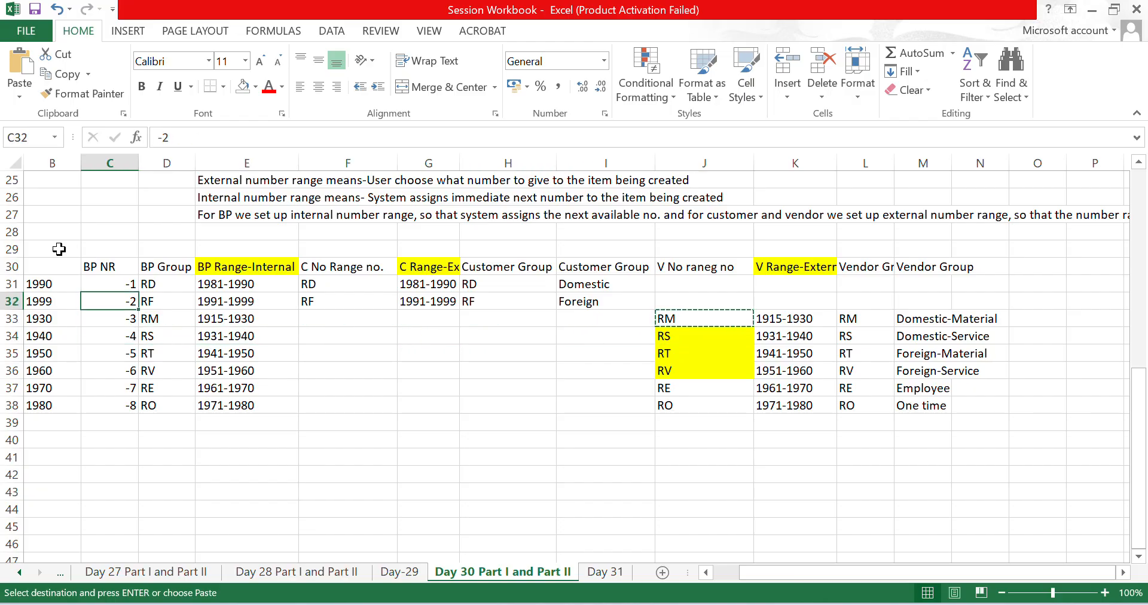
pyautogui.hotkey('ctrl', 'shift', 'Down')
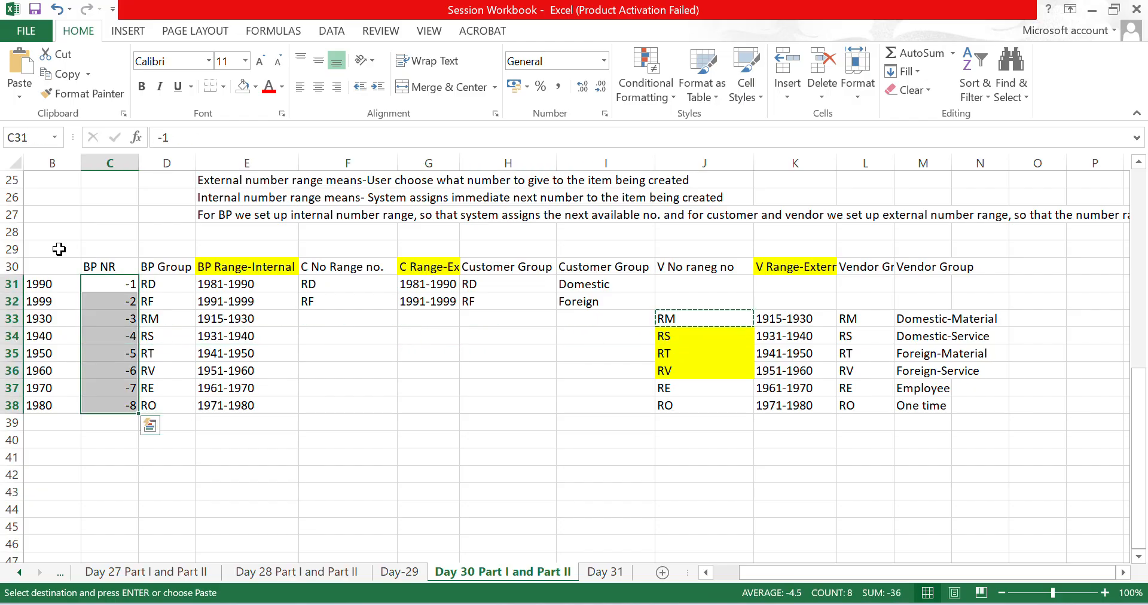
# Examine the planned internal BP ranges in E31:E38 and return to the business partner intervals in SAP.
pyautogui.press('Right')
pyautogui.press('Right')
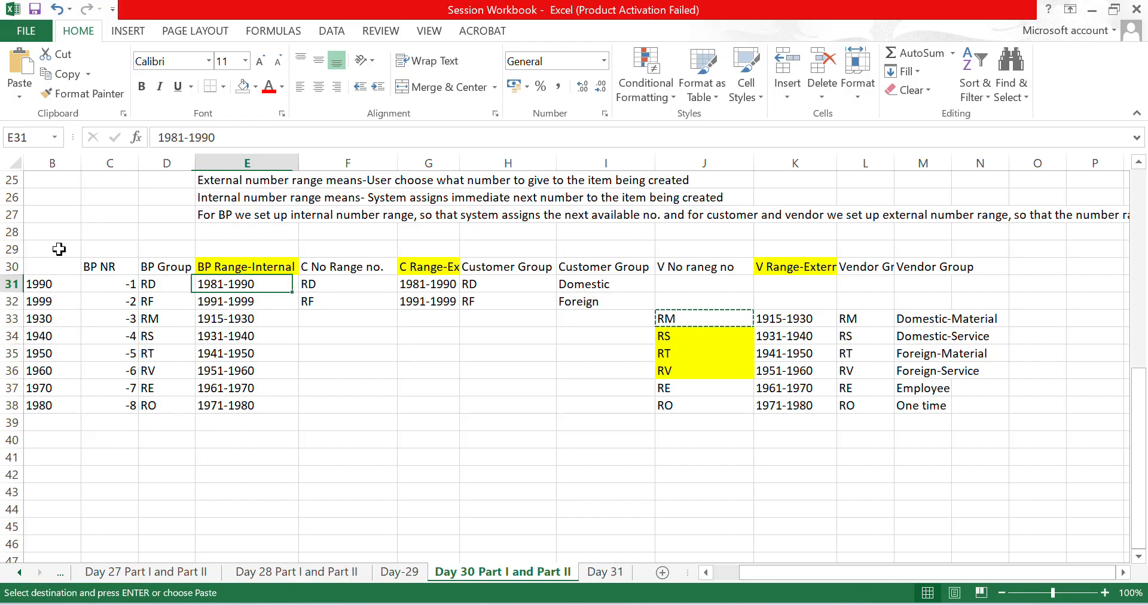
pyautogui.hotkey('ctrl', 'shift', 'Down')
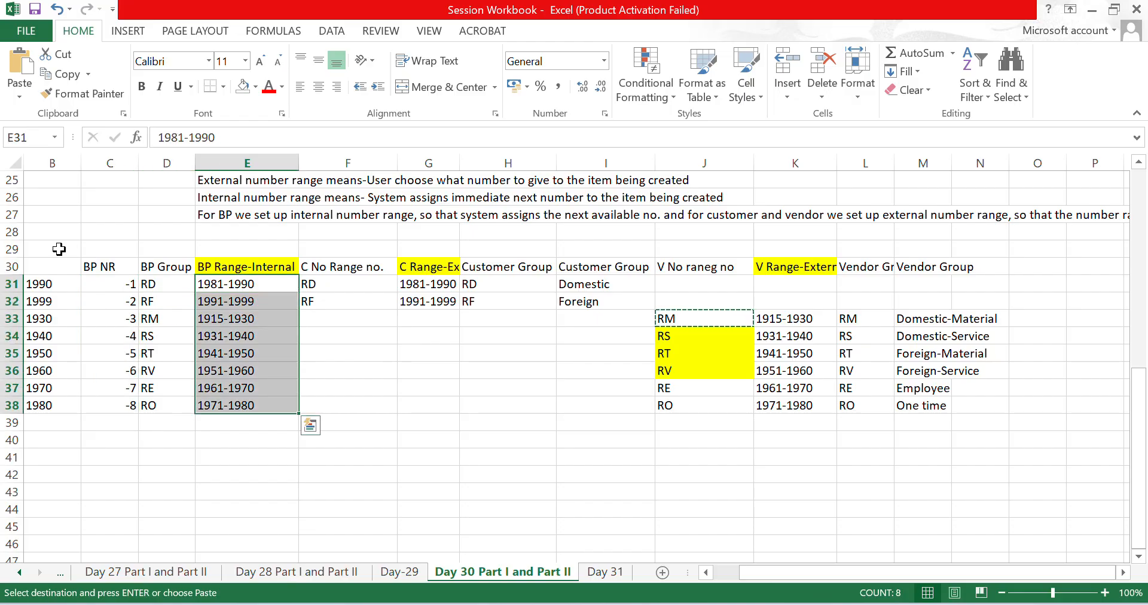
pyautogui.press('Down')
pyautogui.press('Down')
pyautogui.press('Down')
pyautogui.press('Down')
pyautogui.press('Down')
pyautogui.press('Down')
pyautogui.press('Down')
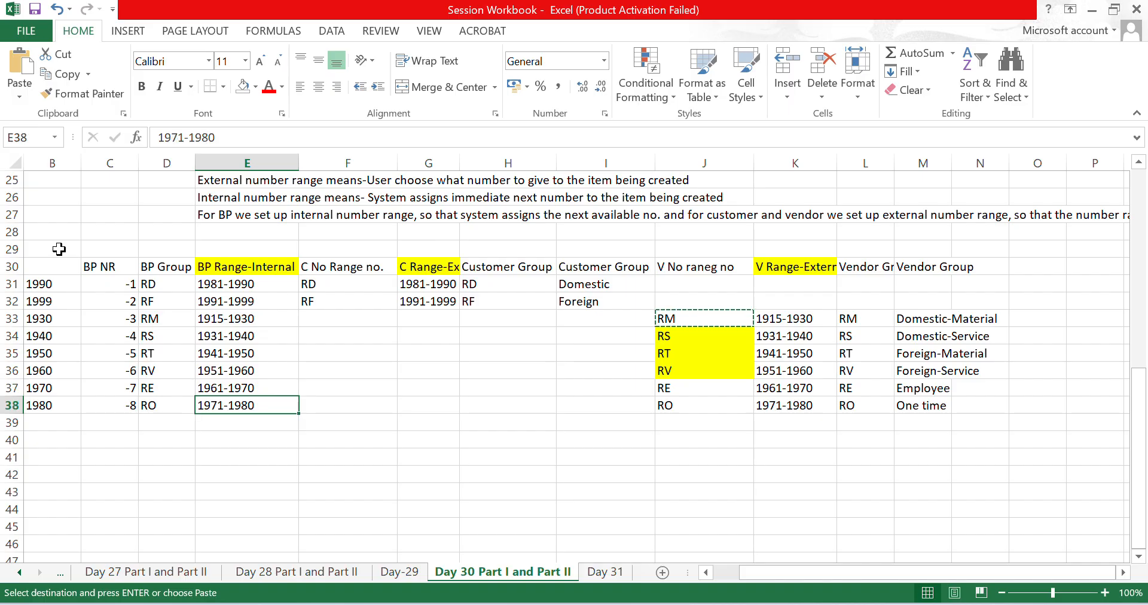
pyautogui.press('Right')
pyautogui.press('Left')
pyautogui.hotkey('alt', 'Tab')
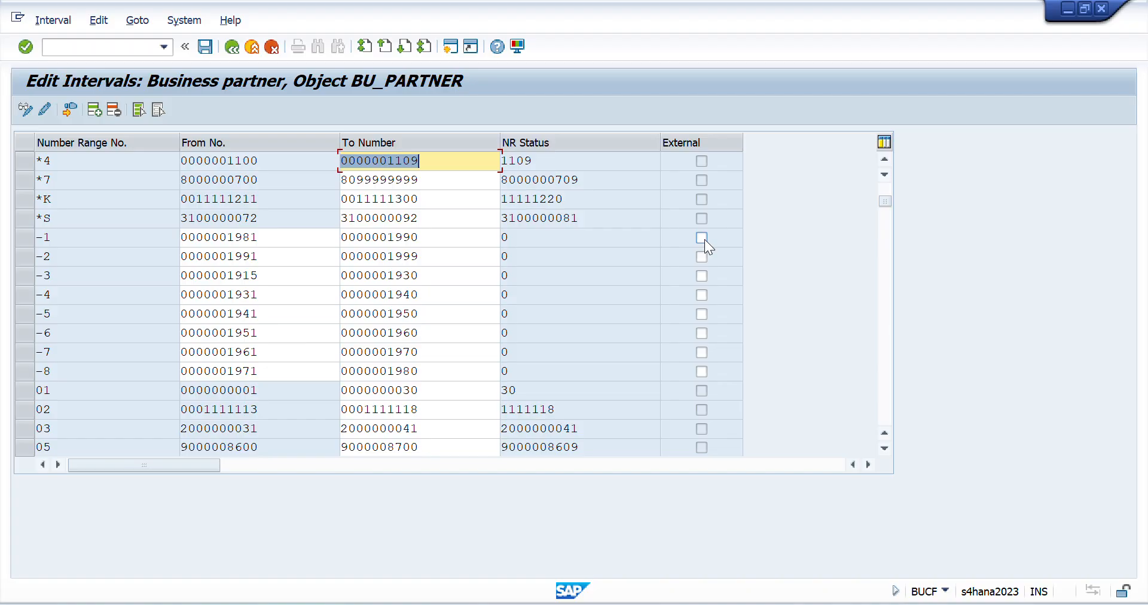
# Leave the business partner intervals and go back to General Settings for Business Partner in the IMG.
pyautogui.click(231, 48)
pyautogui.click(233, 47)
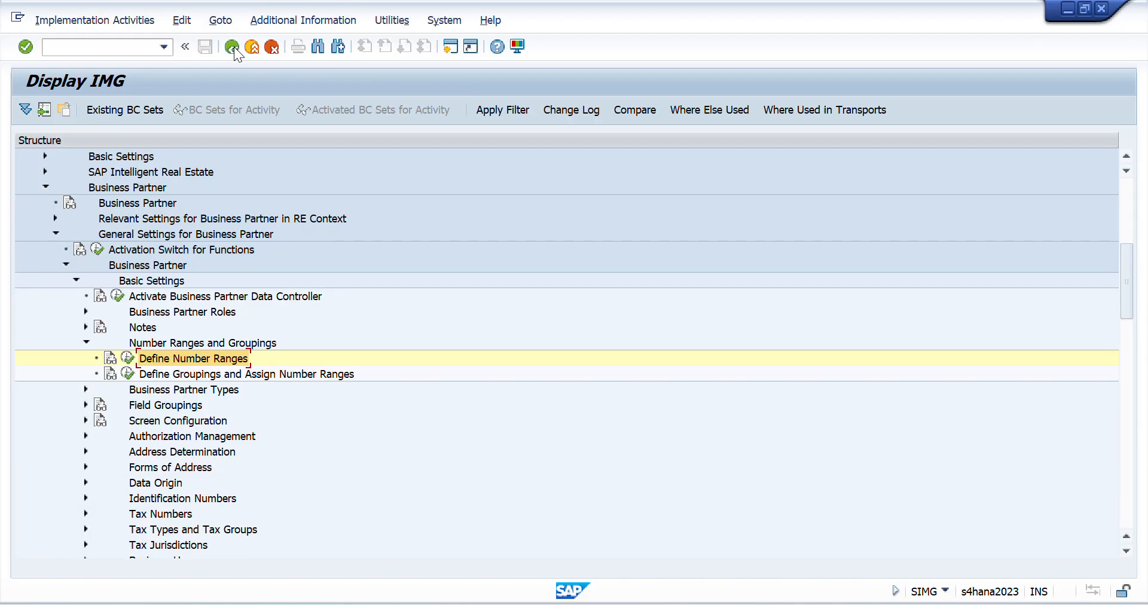
pyautogui.press('Up')
pyautogui.press('Up')
pyautogui.press('Up')
pyautogui.press('Up')
pyautogui.press('Up')
pyautogui.press('Up')
pyautogui.press('Up')
pyautogui.press('Up')
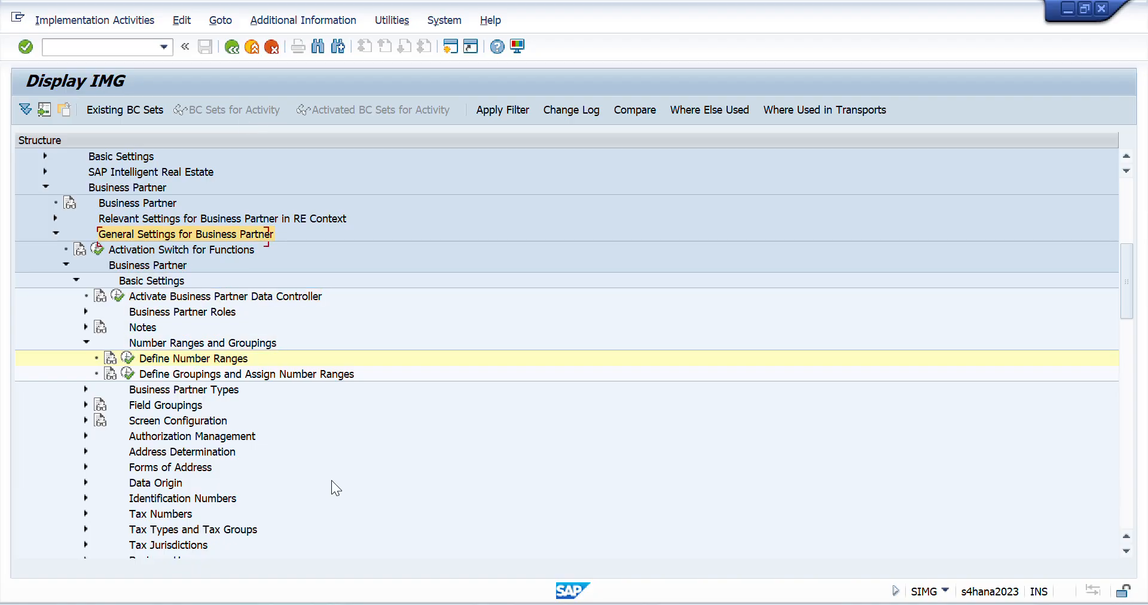
# Switch to the Excel checklist and fill Customer, Supplier and BP Number Range in A2:A4 with green.
pyautogui.hotkey('alt', 'Tab')
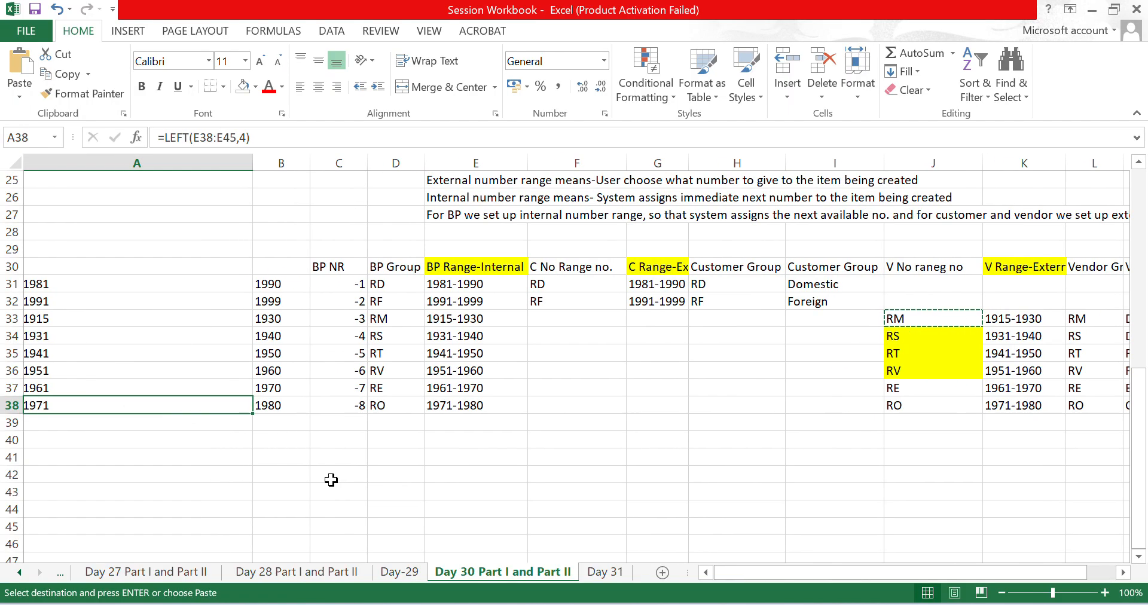
pyautogui.hotkey('ctrl', 'Home')
pyautogui.press('Down')
pyautogui.press('Down')
pyautogui.press('Up')
pyautogui.hotkey('shift', 'Down')
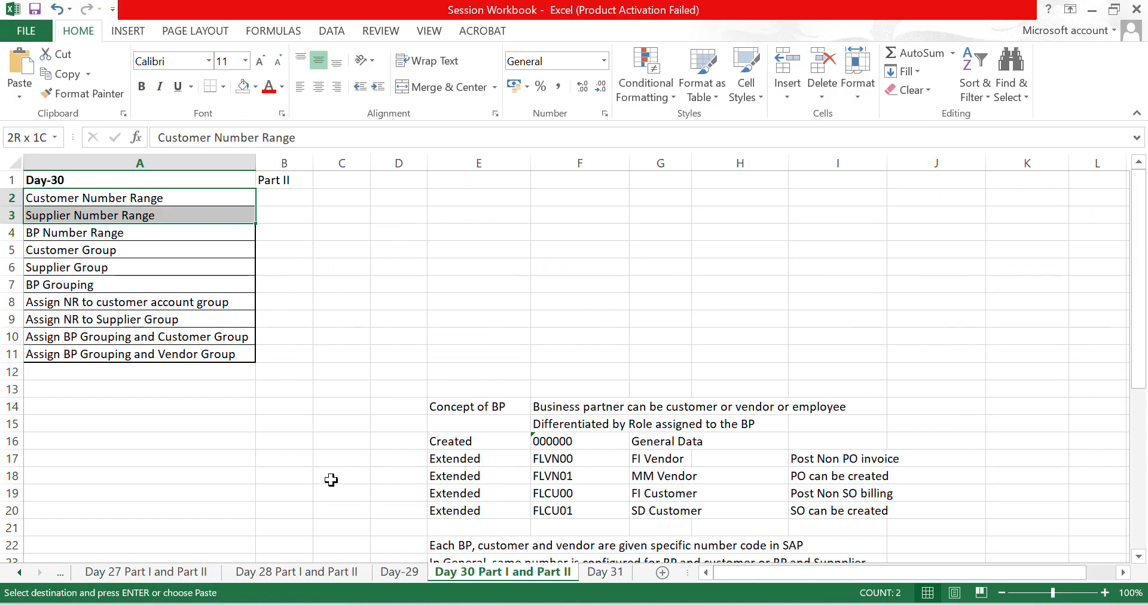
pyautogui.hotkey('shift', 'Down')
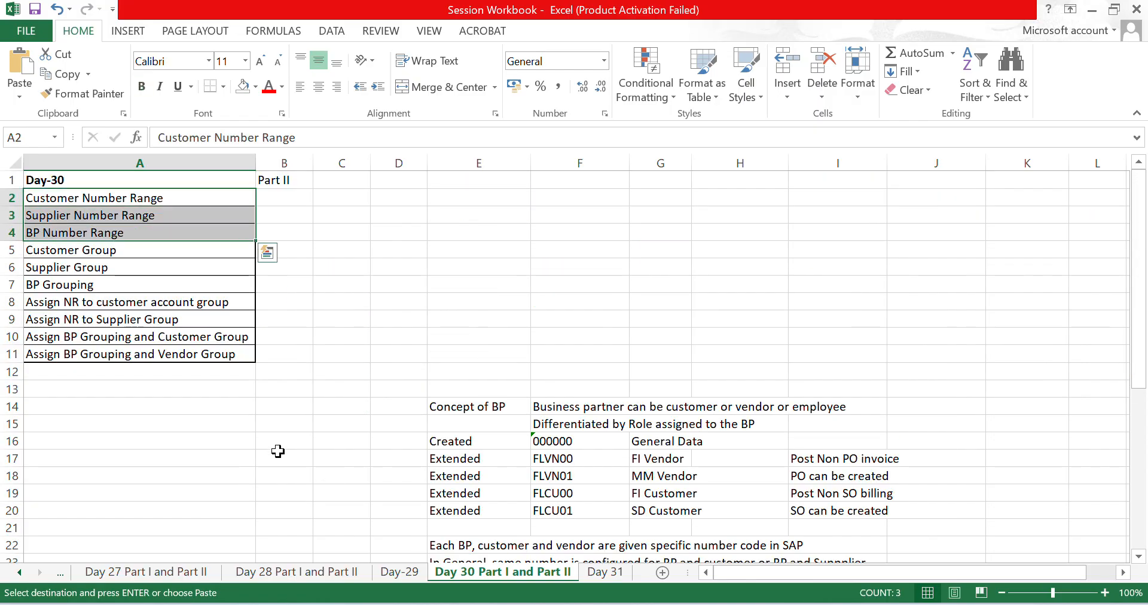
pyautogui.click(259, 91)
pyautogui.click(297, 214)
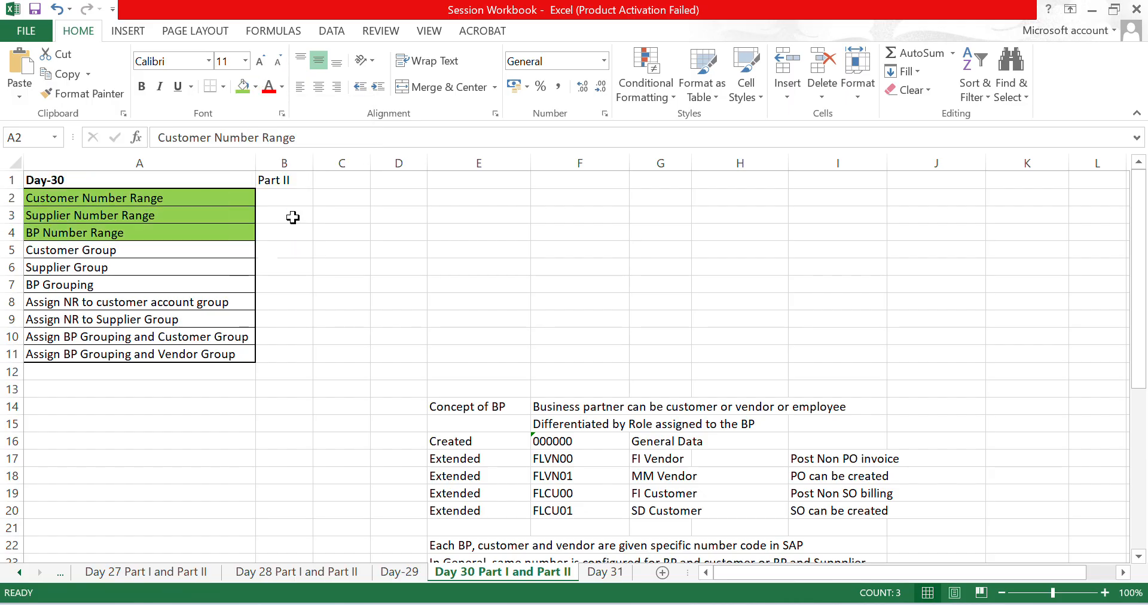
# Check the next checklist items, Customer Group and Supplier Group in A5:A6, and switch back to SAP.
pyautogui.click(101, 246)
pyautogui.hotkey('shift', 'Down')
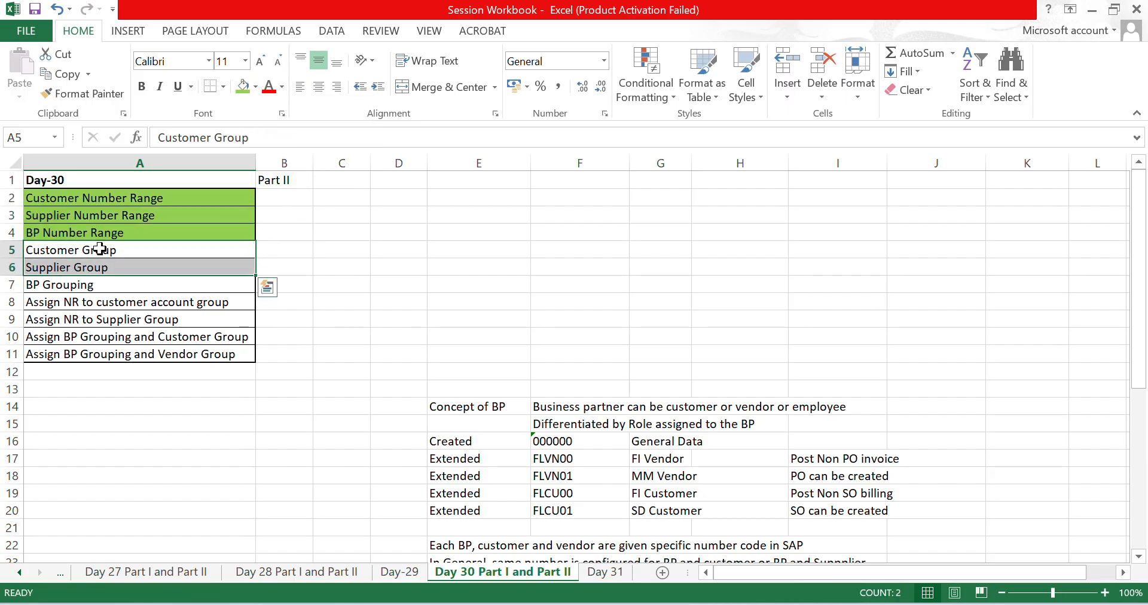
pyautogui.hotkey('alt', 'Tab')
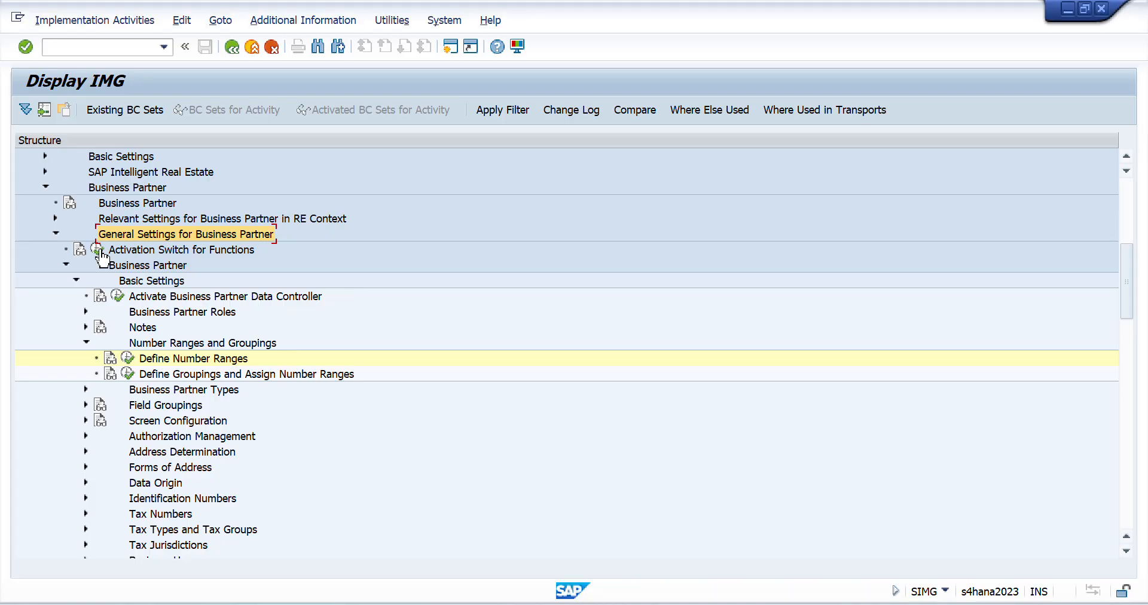
# Collapse Flexible Real Estate Management (RE-FX) in the IMG.
pyautogui.scroll(7, 100, 256)
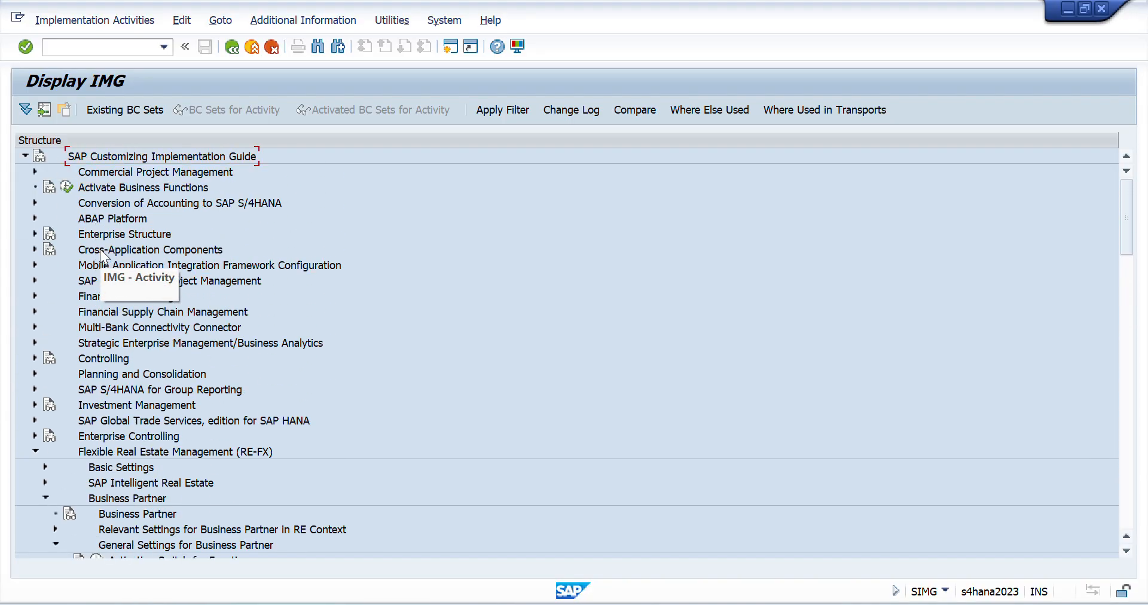
pyautogui.press('Down')
pyautogui.press('Down')
pyautogui.press('Down')
pyautogui.press('Down')
pyautogui.press('Down')
pyautogui.press('Left')
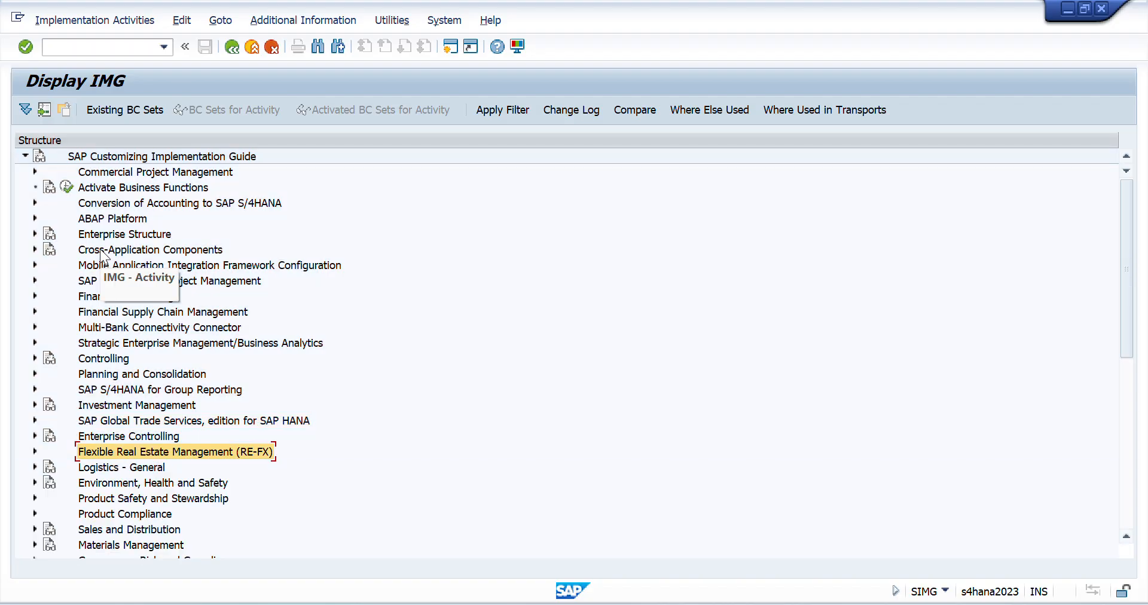
# Expand Financial Accounting and select its Accounts Receivable and Accounts Payable node.
pyautogui.press('Up')
pyautogui.press('Up')
pyautogui.press('Up')
pyautogui.press('Up')
pyautogui.press('Up')
pyautogui.press('Up')
pyautogui.press('Up')
pyautogui.press('Up')
pyautogui.press('Up')
pyautogui.press('Up')
pyautogui.press('Right')
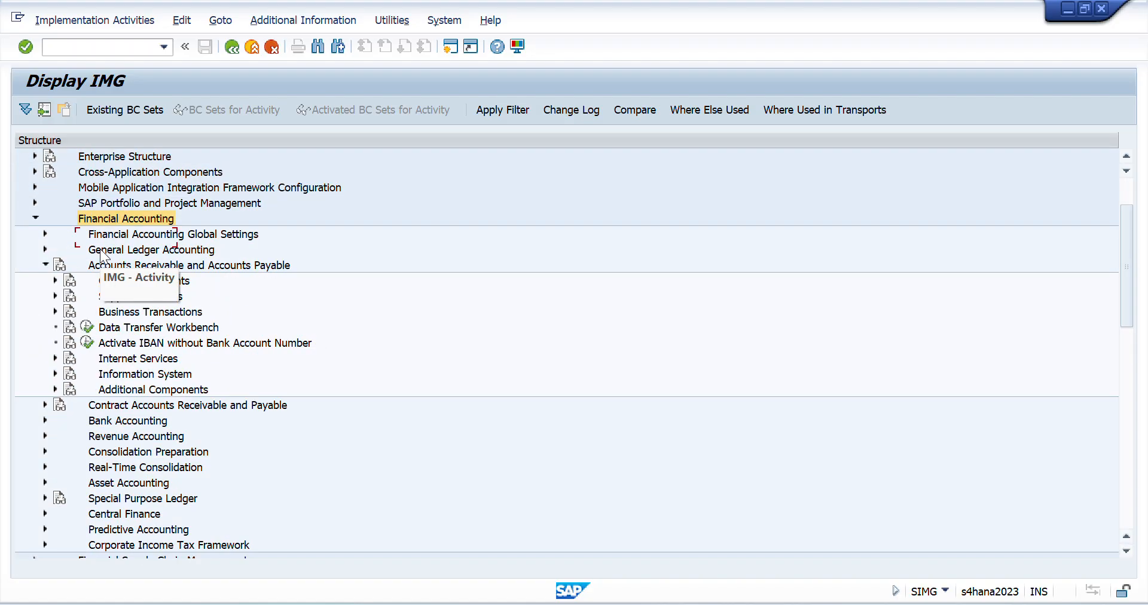
pyautogui.press('Down')
pyautogui.press('Down')
pyautogui.press('Up')
pyautogui.press('Up')
pyautogui.press('Down')
pyautogui.press('Down')
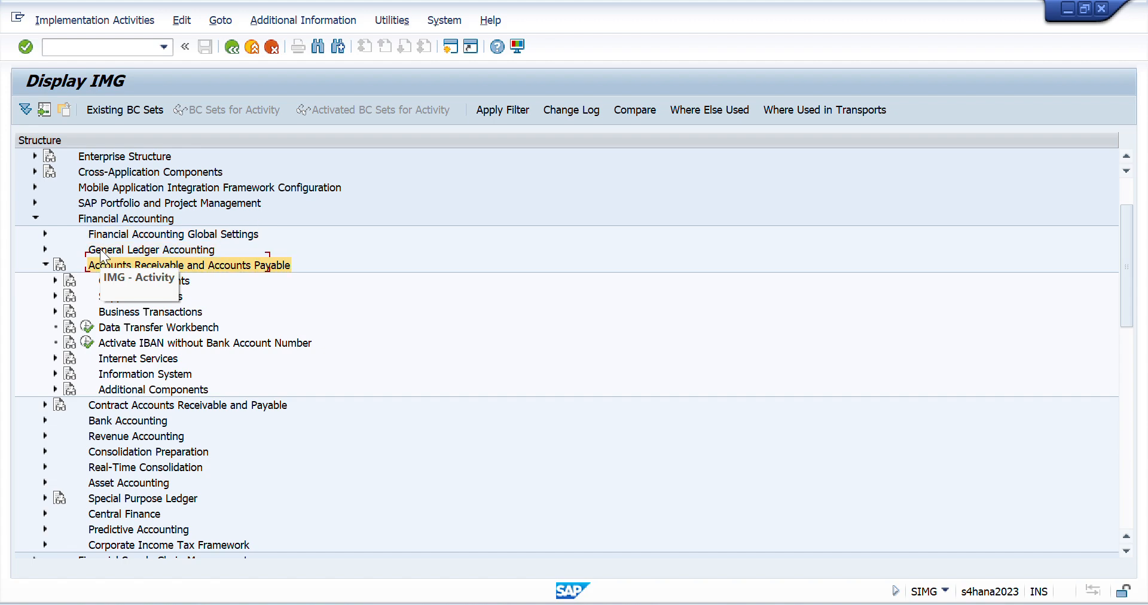
# Expand Customer Accounts under Accounts Receivable and Accounts Payable to reach Preparations for Creating Customer Master Data.
pyautogui.press('Down')
pyautogui.press('Right')
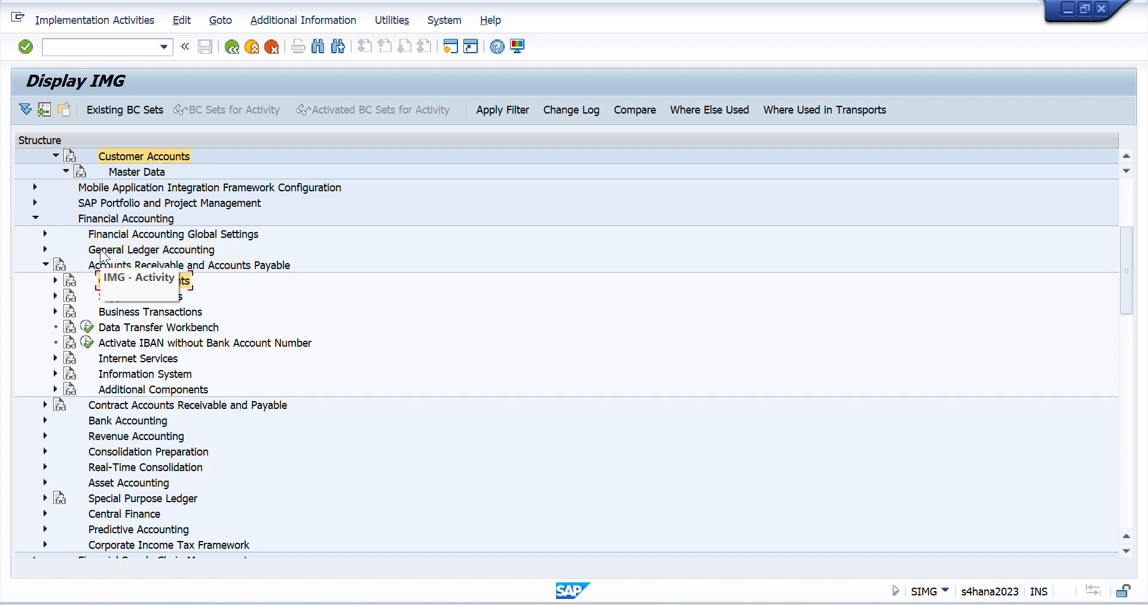
pyautogui.press('Down')
pyautogui.press('Down')
pyautogui.press('Down')
pyautogui.press('Down')
pyautogui.press('Down')
pyautogui.press('Down')
pyautogui.press('Down')
pyautogui.press('Down')
pyautogui.press('Down')
pyautogui.press('Down')
pyautogui.press('Down')
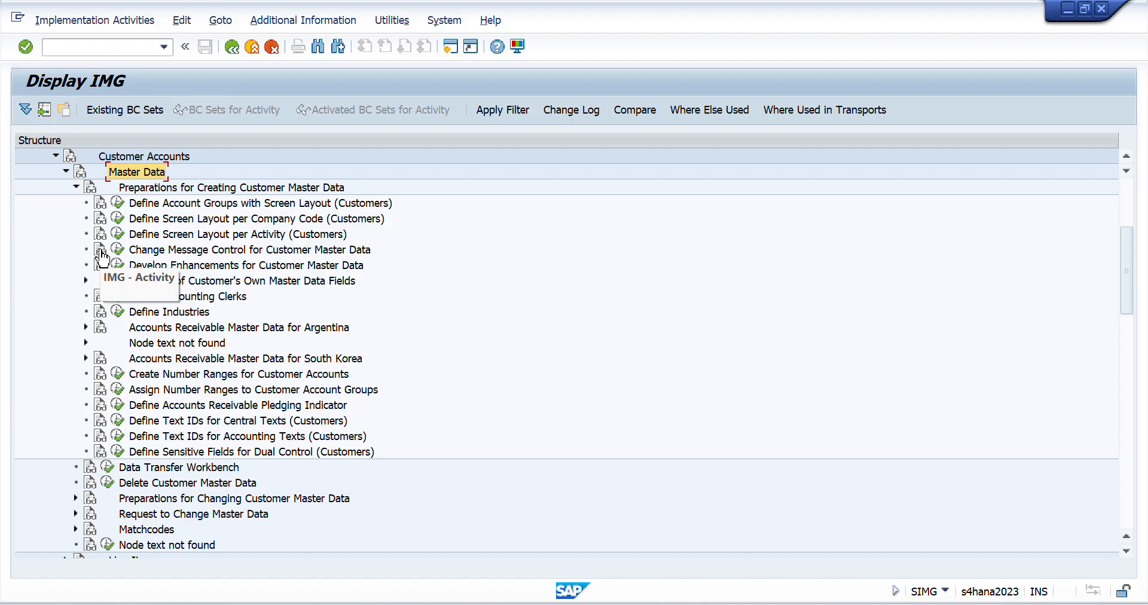
# Open the IMG activity Define Account Groups with Screen Layout (Customers).
pyautogui.press('Up')
pyautogui.press('Up')
pyautogui.press('Up')
pyautogui.press('Up')
pyautogui.press('Up')
pyautogui.press('Up')
pyautogui.press('Up')
pyautogui.press('Up')
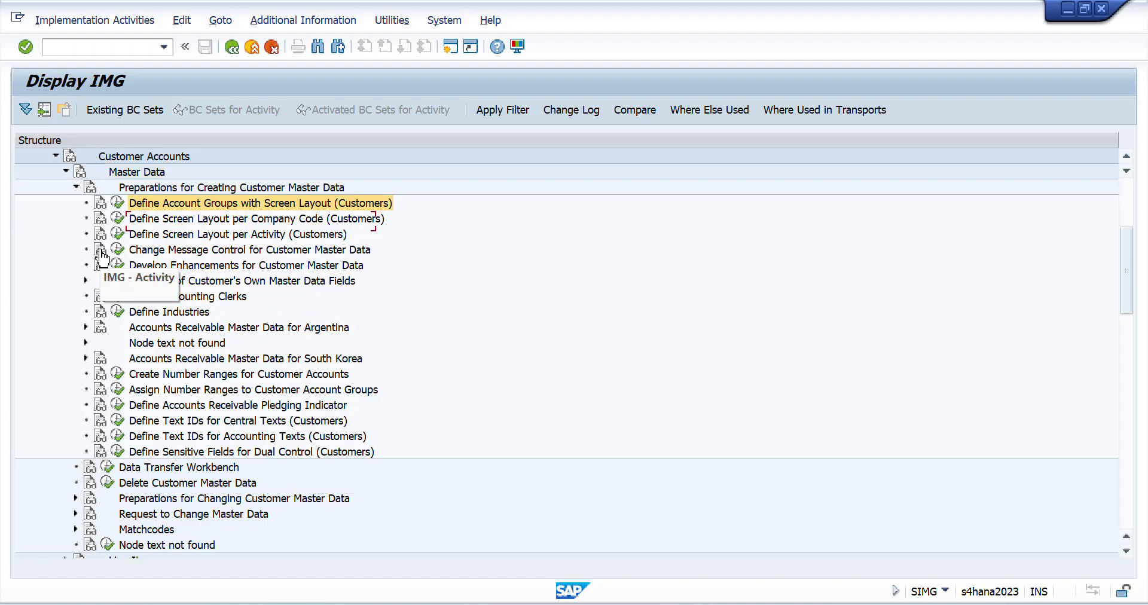
pyautogui.press('Left')
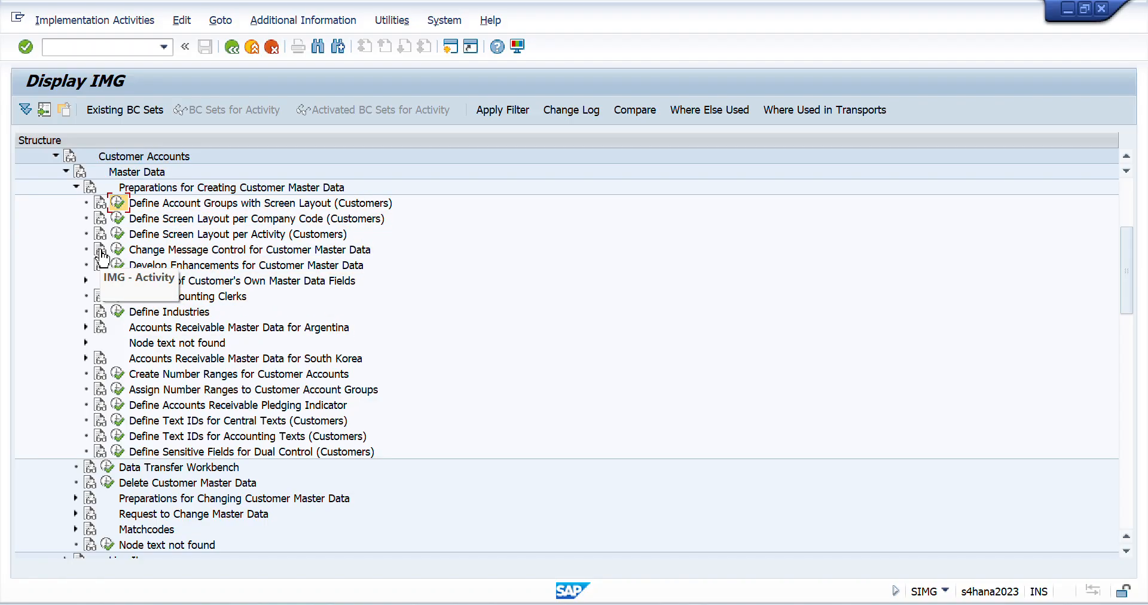
pyautogui.press('Return')
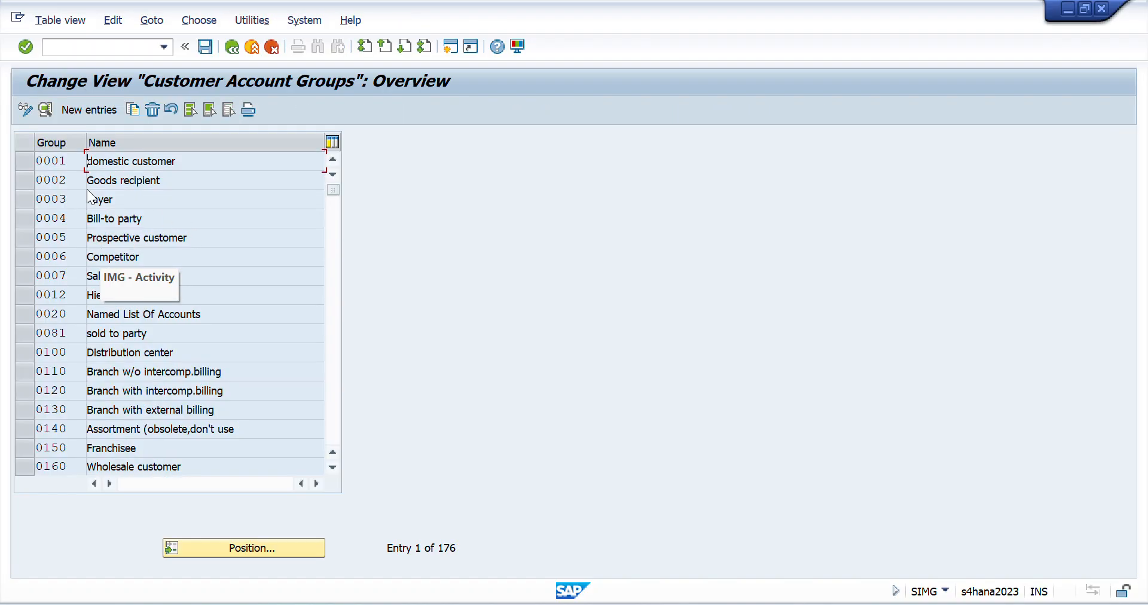
# Position the customer account groups list at group ROBP.
pyautogui.click(253, 548)
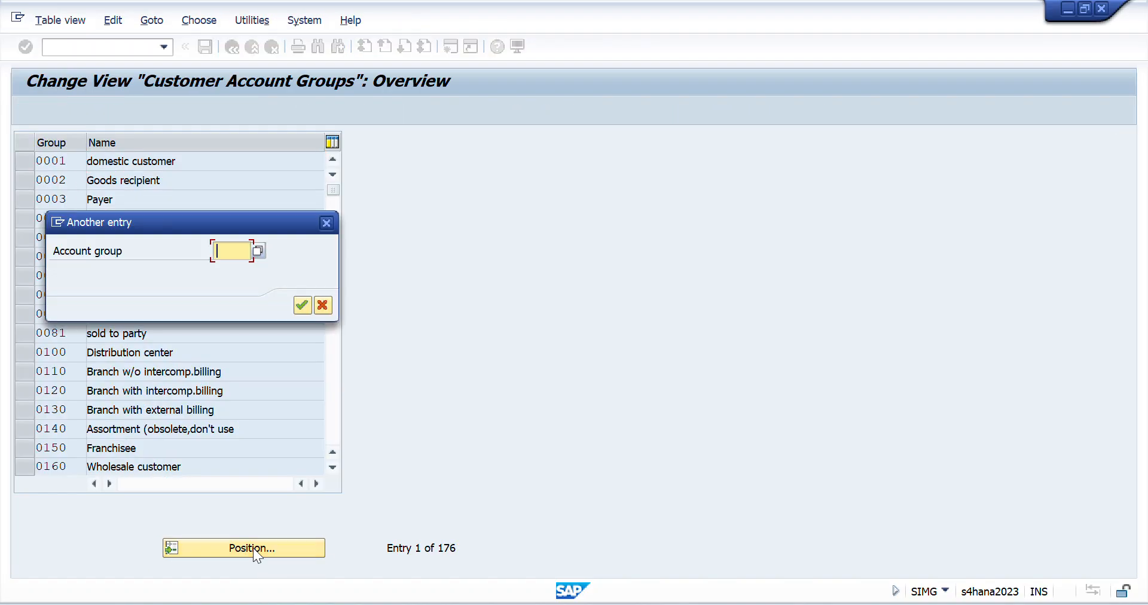
pyautogui.write('ROBP')
pyautogui.press('Return')
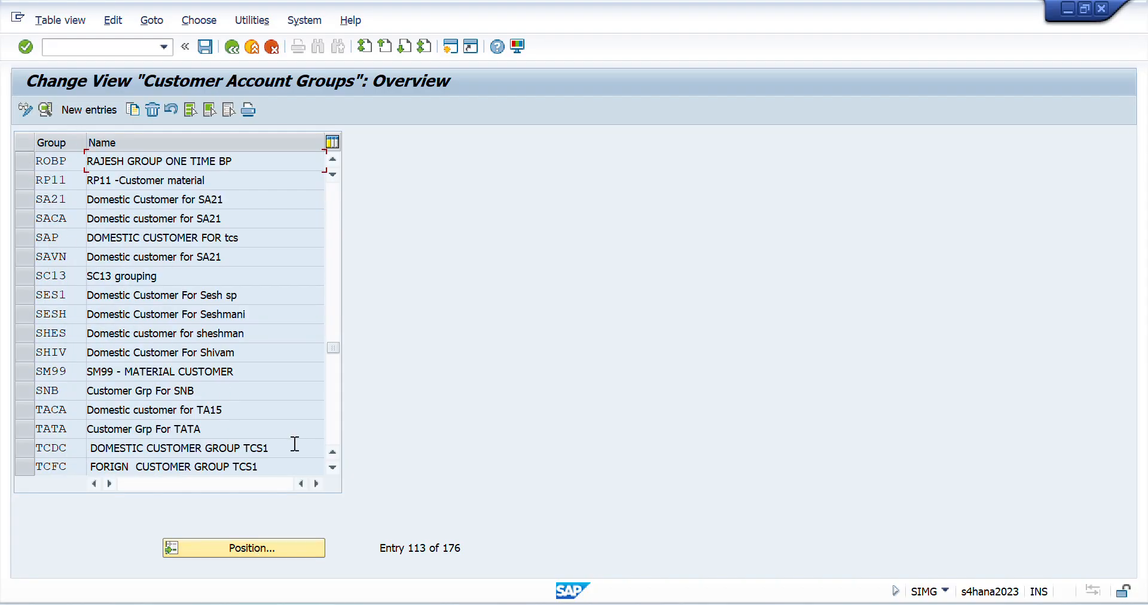
pyautogui.hotkey('alt', 'Tab')
pyautogui.hotkey('alt', 'Tab')
# Locate customer account group RD in the list and check its key and meaning in the details.
pyautogui.click(246, 548)
pyautogui.write('r')
pyautogui.press('Return')
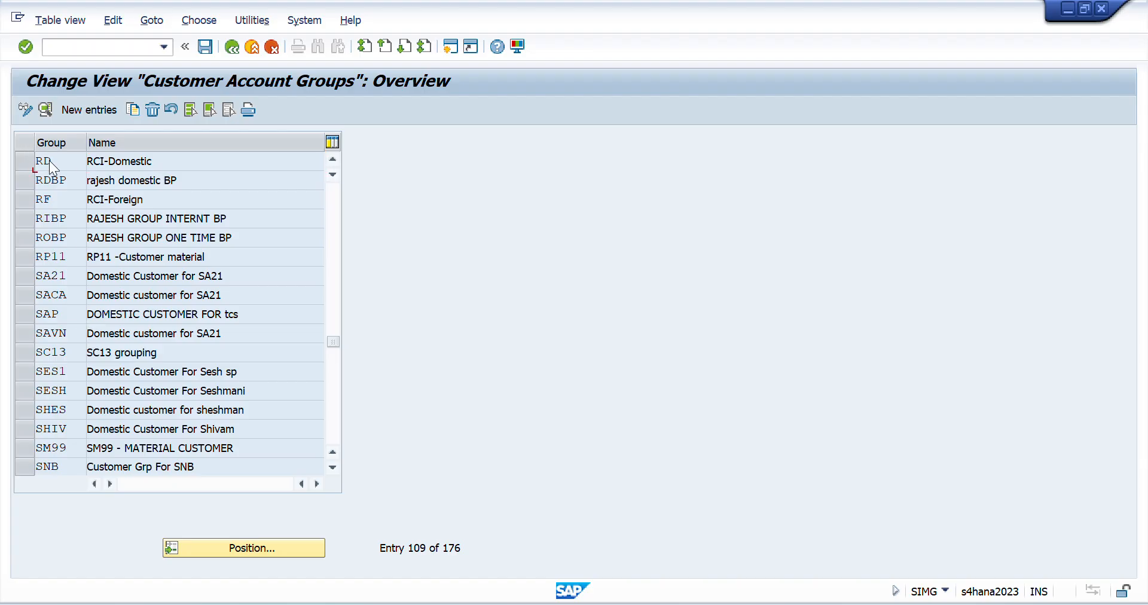
pyautogui.doubleClick(49, 160)
pyautogui.click(205, 141)
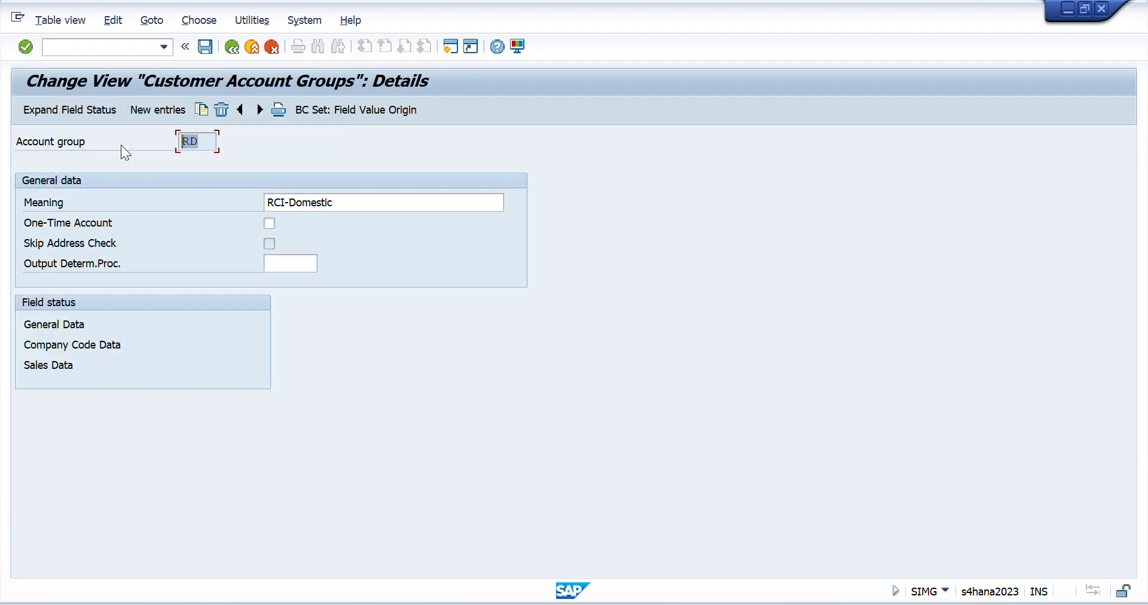
pyautogui.click(345, 203)
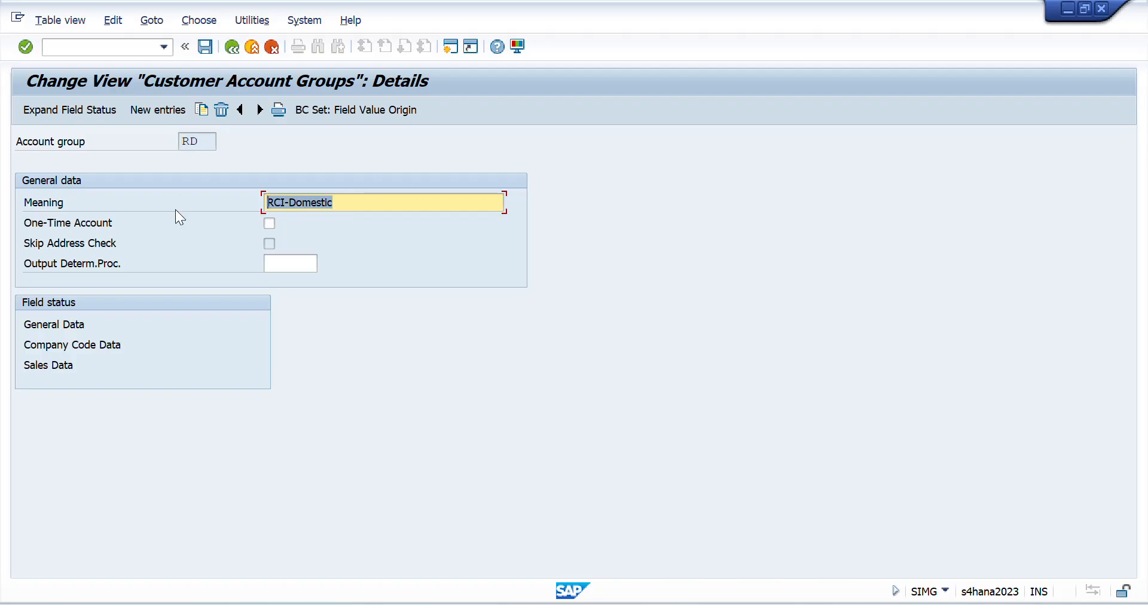
# Switch to the Excel workbook and go down the Day 30 sheet to the number range and grouping table.
pyautogui.hotkey('alt', 'Tab')
pyautogui.press('Down')
pyautogui.press('Down')
pyautogui.press('Down')
pyautogui.press('Down')
pyautogui.press('Down')
pyautogui.press('Down')
pyautogui.press('Down')
pyautogui.press('Down')
pyautogui.press('Down')
pyautogui.press('Down')
pyautogui.press('Down')
pyautogui.press('Down')
pyautogui.press('Down')
pyautogui.press('Down')
pyautogui.press('Down')
pyautogui.press('Down')
pyautogui.press('Down')
pyautogui.press('Down')
pyautogui.press('Down')
pyautogui.press('Down')
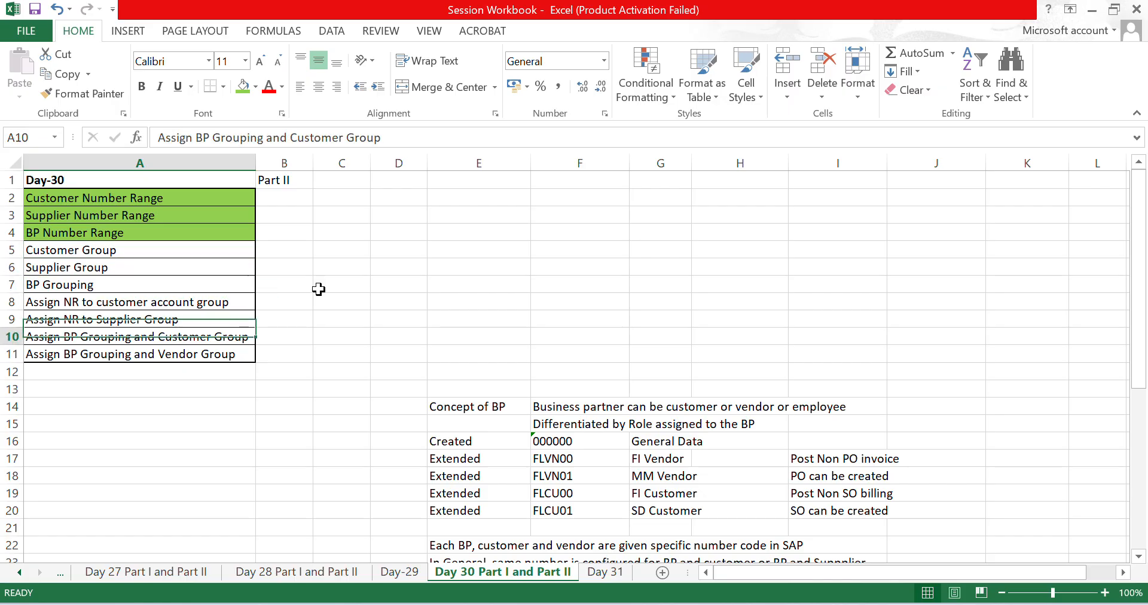
pyautogui.press('Down')
pyautogui.press('Down')
pyautogui.press('Down')
pyautogui.press('Down')
pyautogui.press('Down')
pyautogui.press('Down')
pyautogui.press('Down')
pyautogui.press('Down')
pyautogui.press('Down')
pyautogui.press('Down')
pyautogui.press('Right')
pyautogui.press('Right')
pyautogui.press('Right')
pyautogui.press('Right')
pyautogui.press('Up')
pyautogui.press('Up')
pyautogui.press('Up')
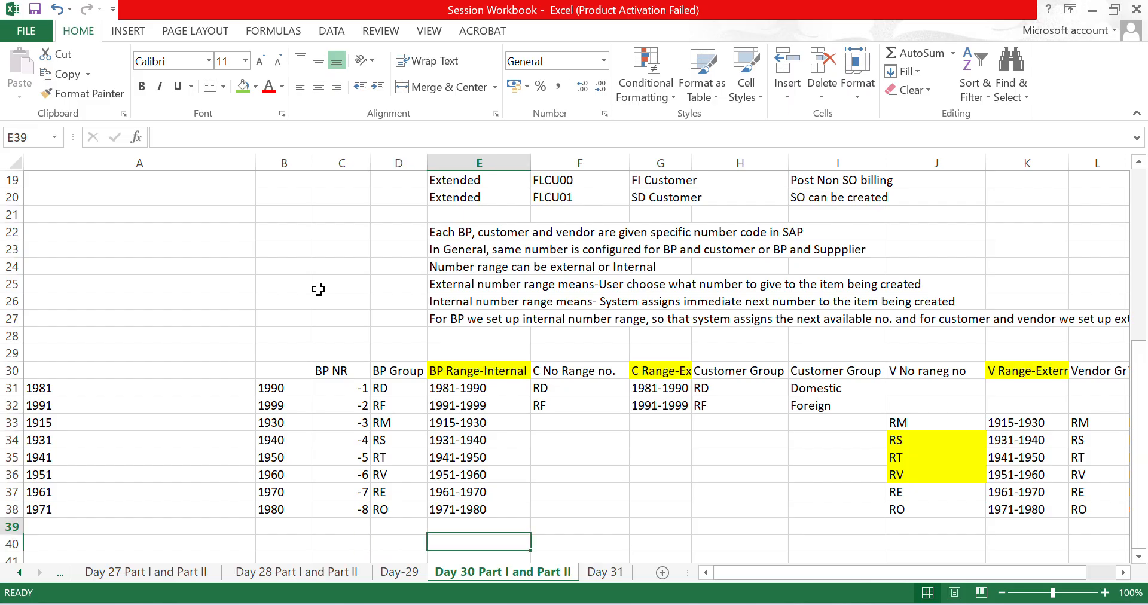
# Check the planned customer groups RD Domestic and RF Foreign in H31:I32, and switch back to SAP.
pyautogui.press('Up')
pyautogui.press('Up')
pyautogui.press('Up')
pyautogui.press('Right')
pyautogui.press('Right')
pyautogui.press('Right')
pyautogui.press('Up')
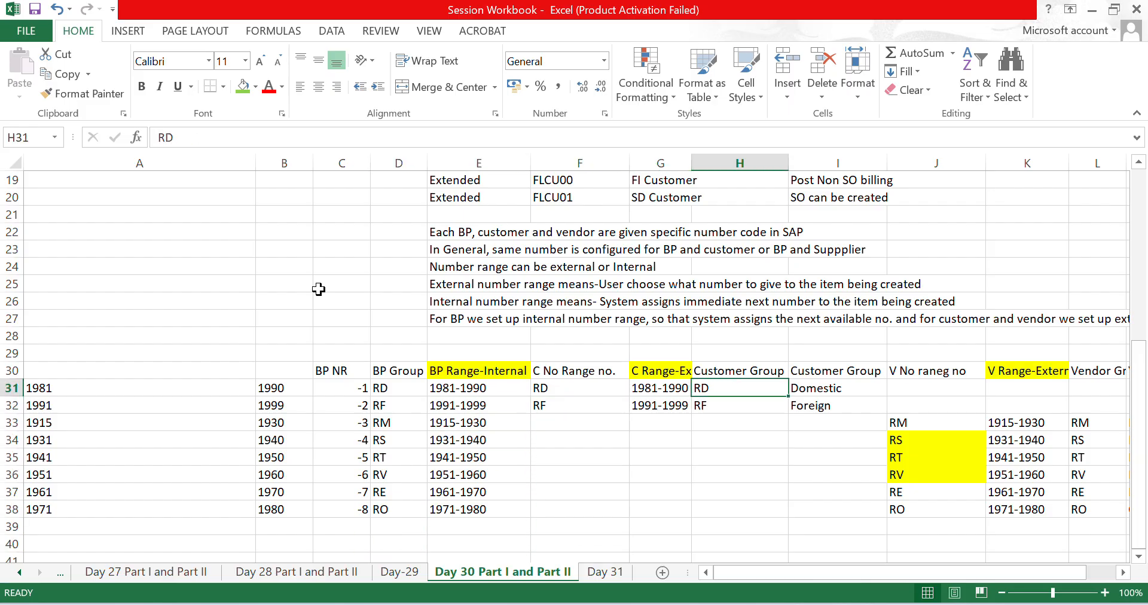
pyautogui.hotkey('shift', 'Right')
pyautogui.hotkey('alt', 'Tab')
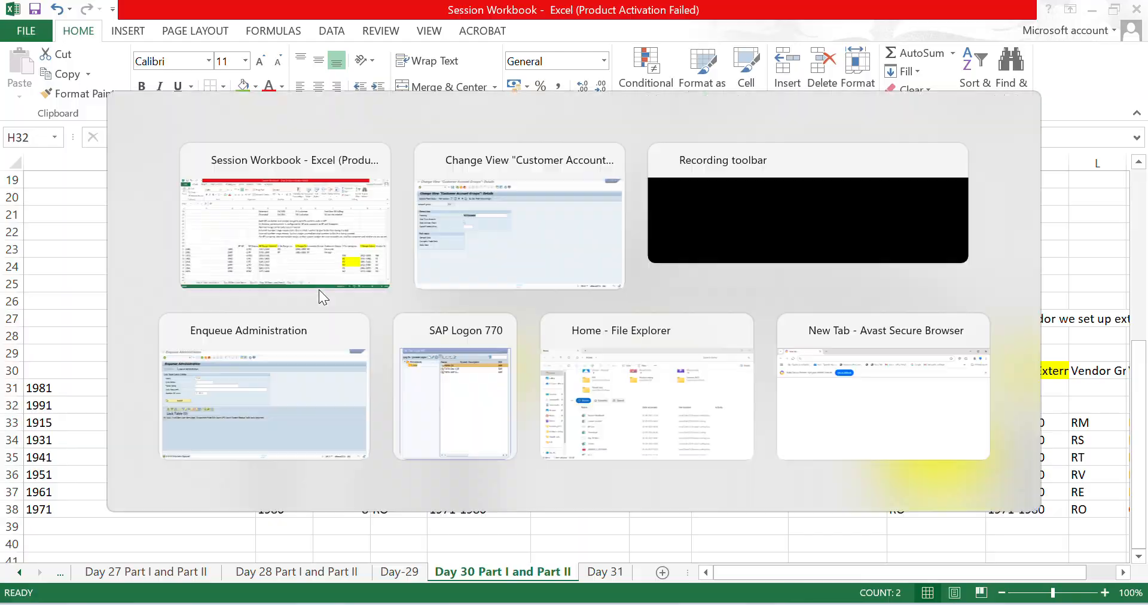
# Locate customer account group RF, check its key and meaning in the details, and return to the IMG.
pyautogui.click(232, 48)
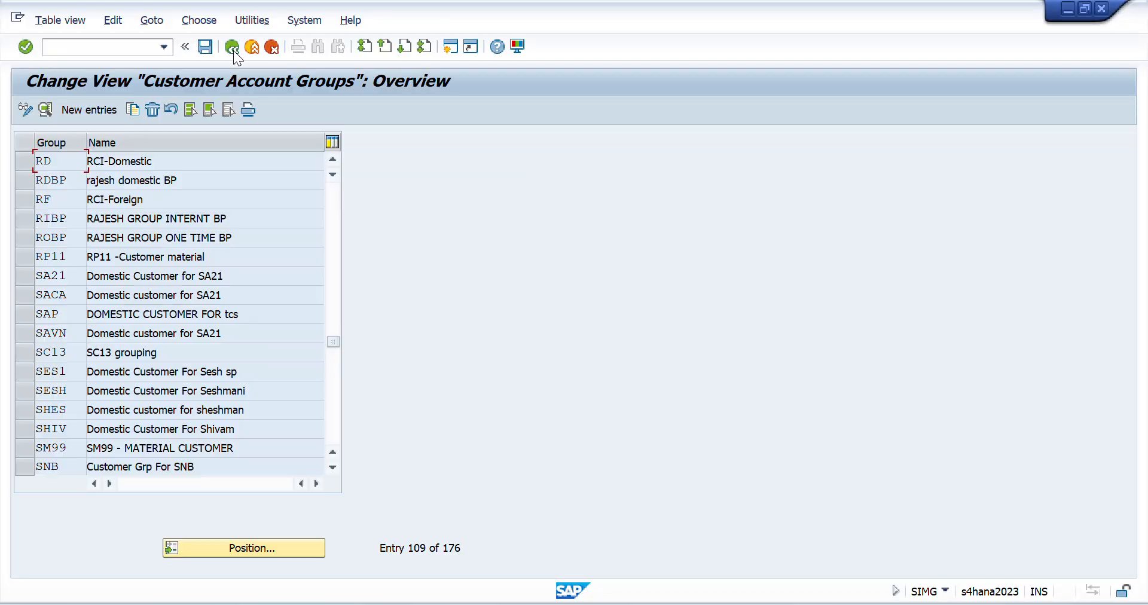
pyautogui.click(259, 549)
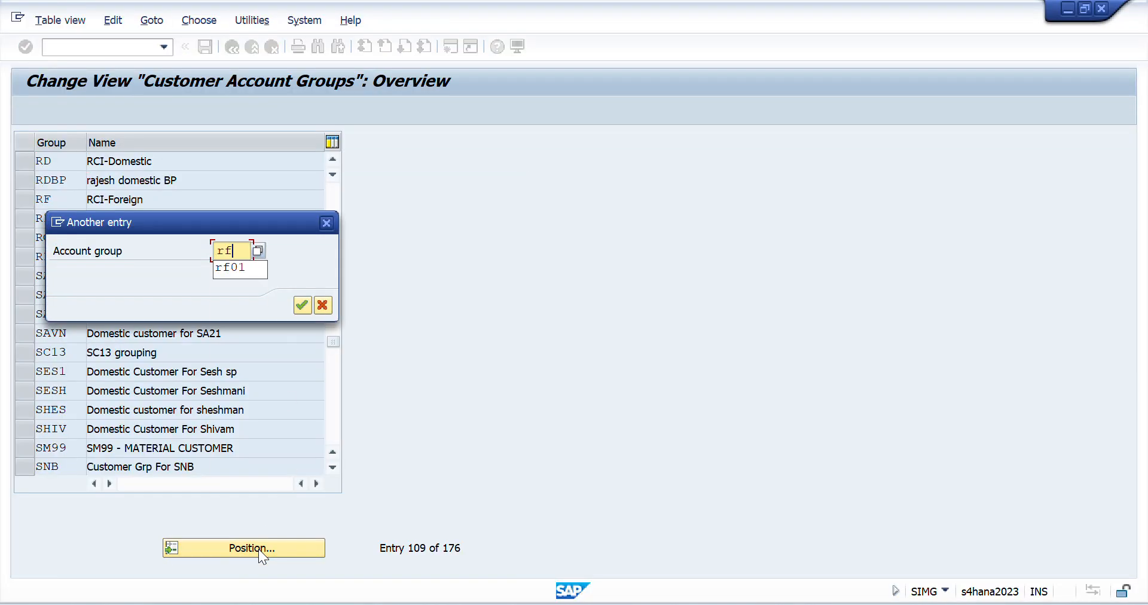
pyautogui.press('Return')
pyautogui.click(25, 167)
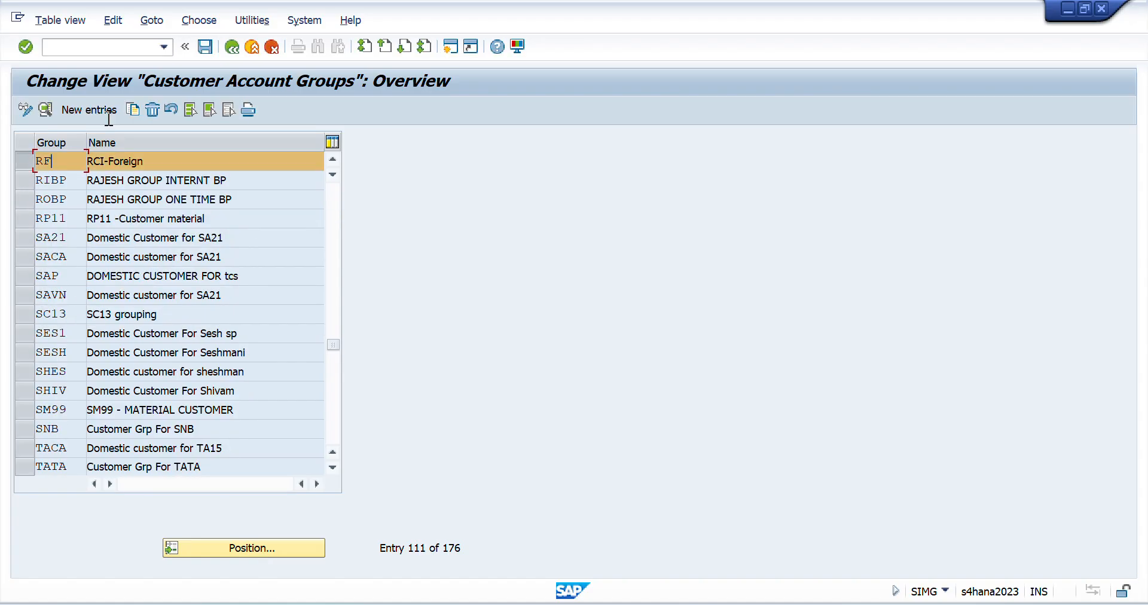
pyautogui.doubleClick(69, 165)
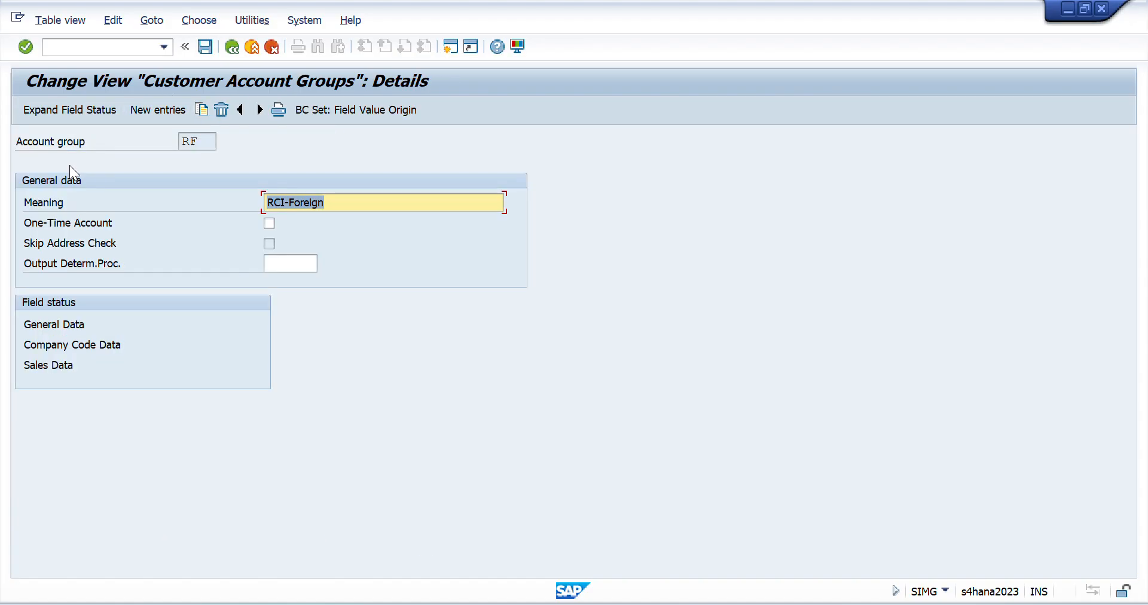
pyautogui.click(197, 142)
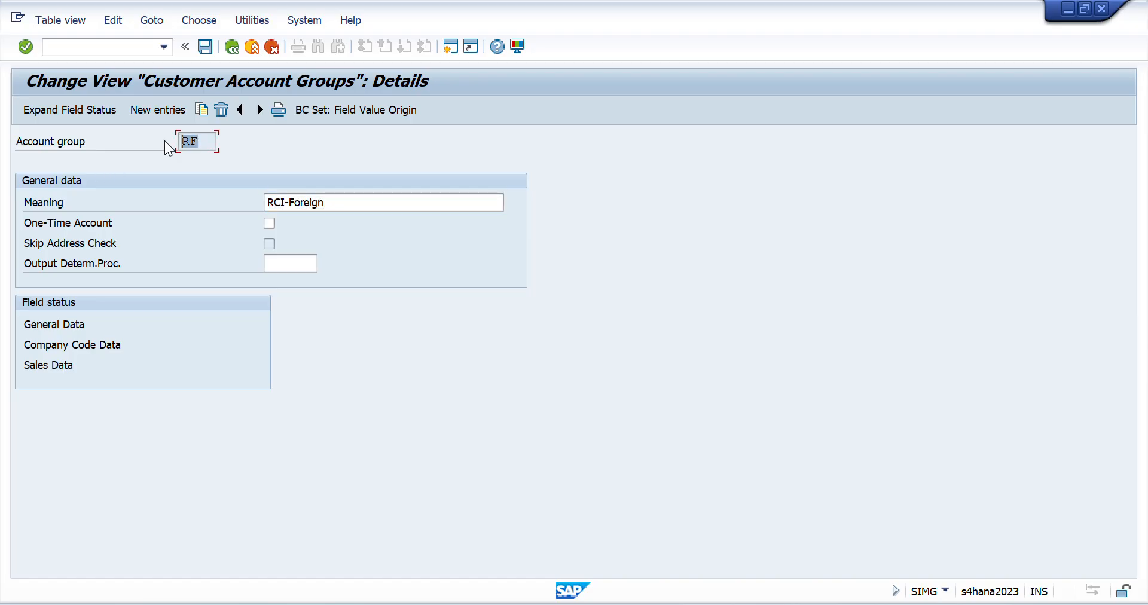
pyautogui.click(232, 47)
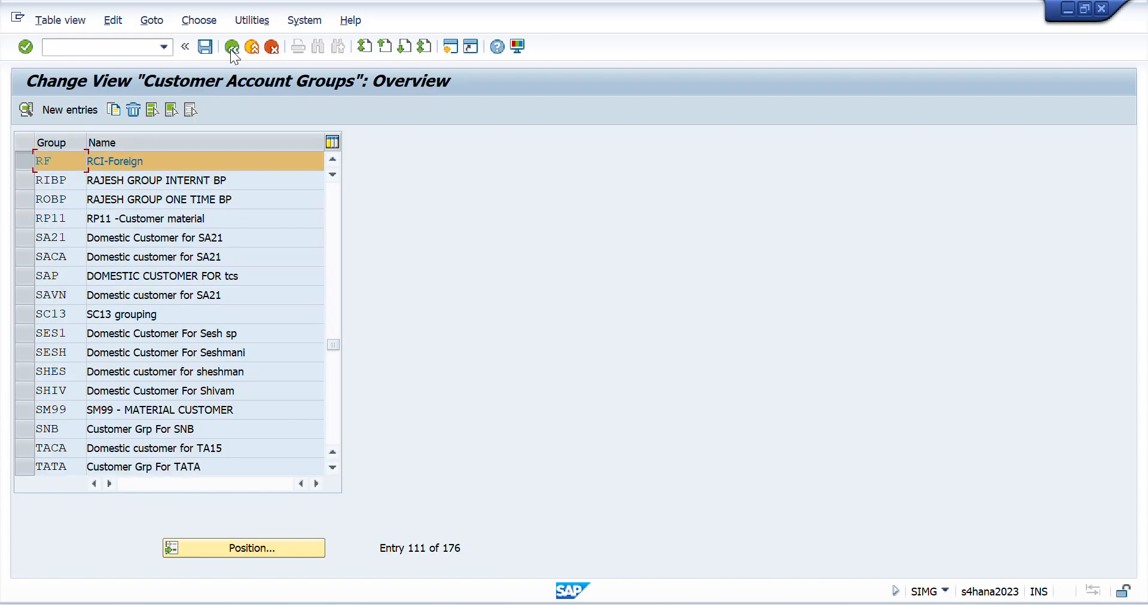
pyautogui.click(232, 47)
# Collapse Customer Accounts in the IMG and expand Supplier Accounts.
pyautogui.press('Up')
pyautogui.press('Up')
pyautogui.press('Up')
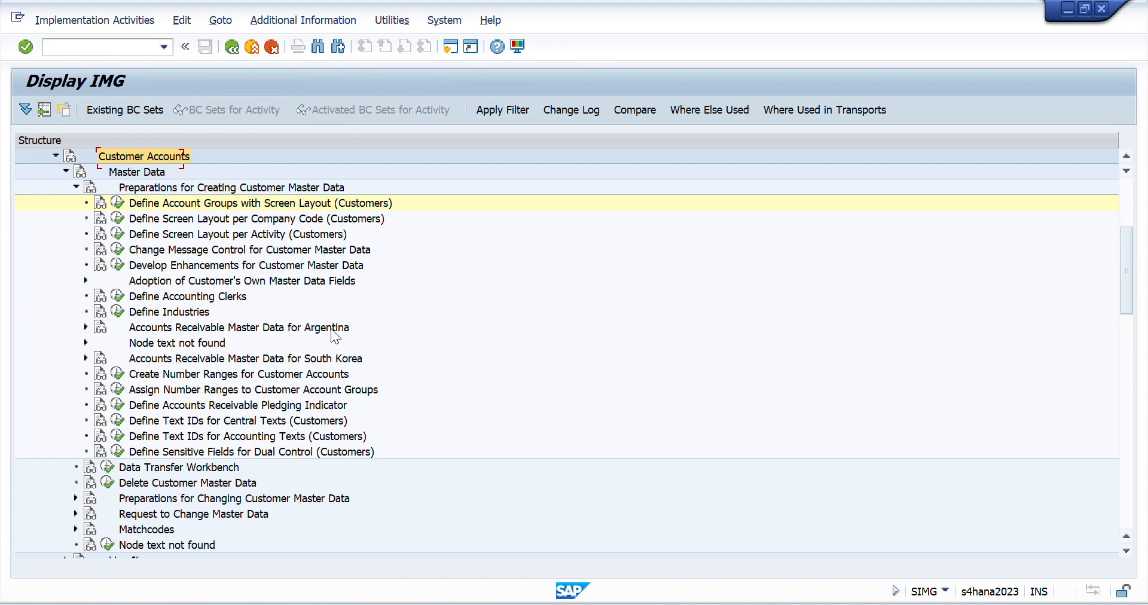
pyautogui.press('Left')
pyautogui.press('Down')
pyautogui.press('Right')
# Open Define Account Groups with Screen Layout (Vendors) under Preparations for Creating Supplier Master Data.
pyautogui.press('Down')
pyautogui.press('Down')
pyautogui.press('Down')
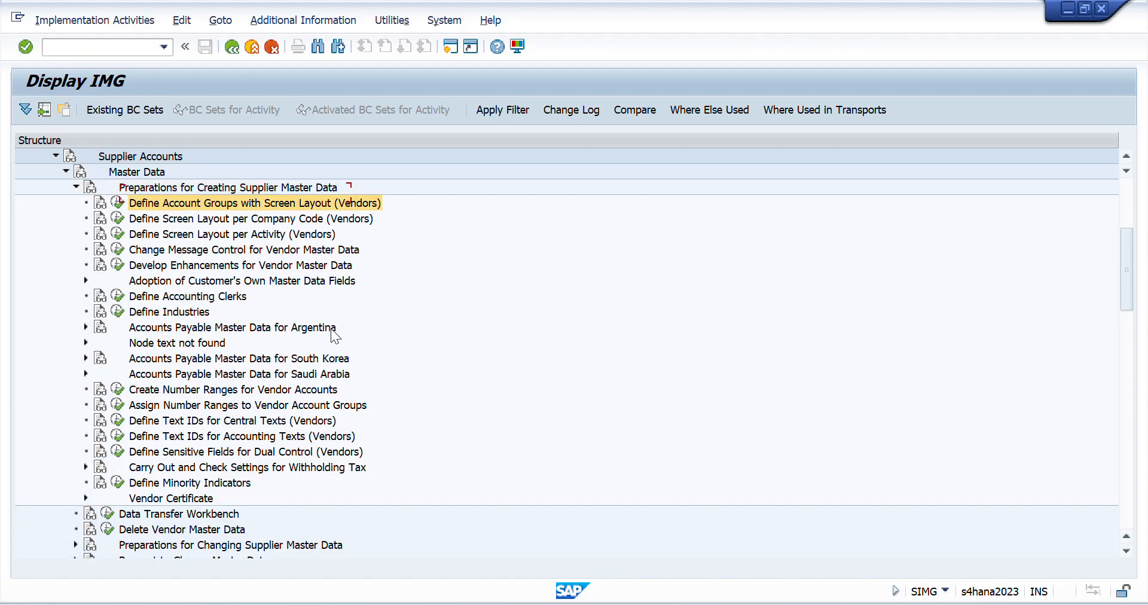
pyautogui.press('Right')
pyautogui.press('Return')
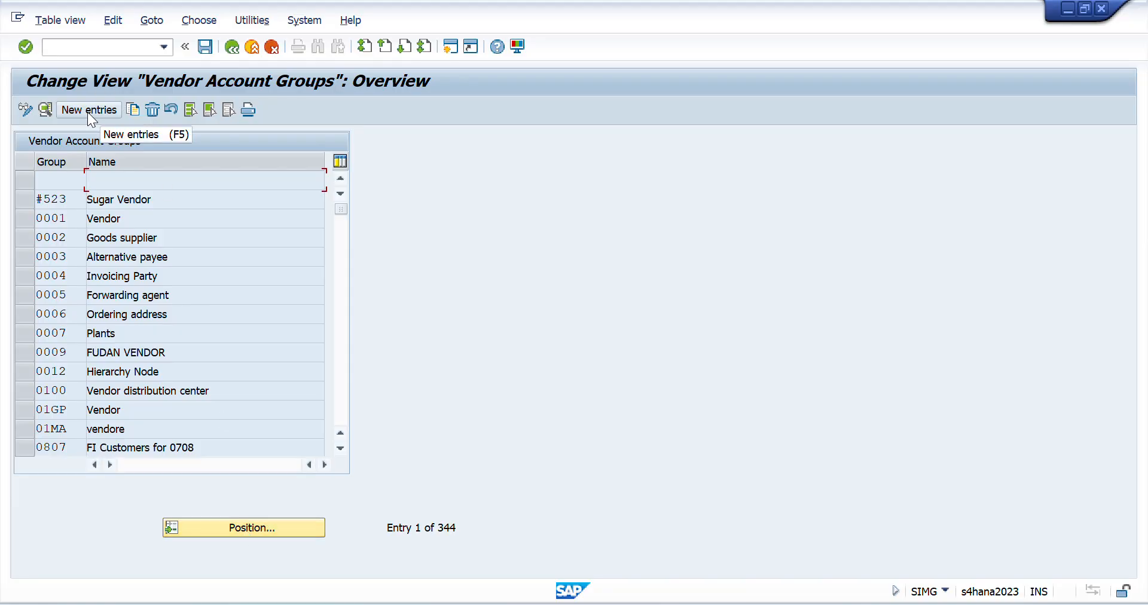
# Locate vendor account group RM, check its key and meaning in the details, and return to the list.
pyautogui.click(243, 529)
pyautogui.write('RM')
pyautogui.press('Return')
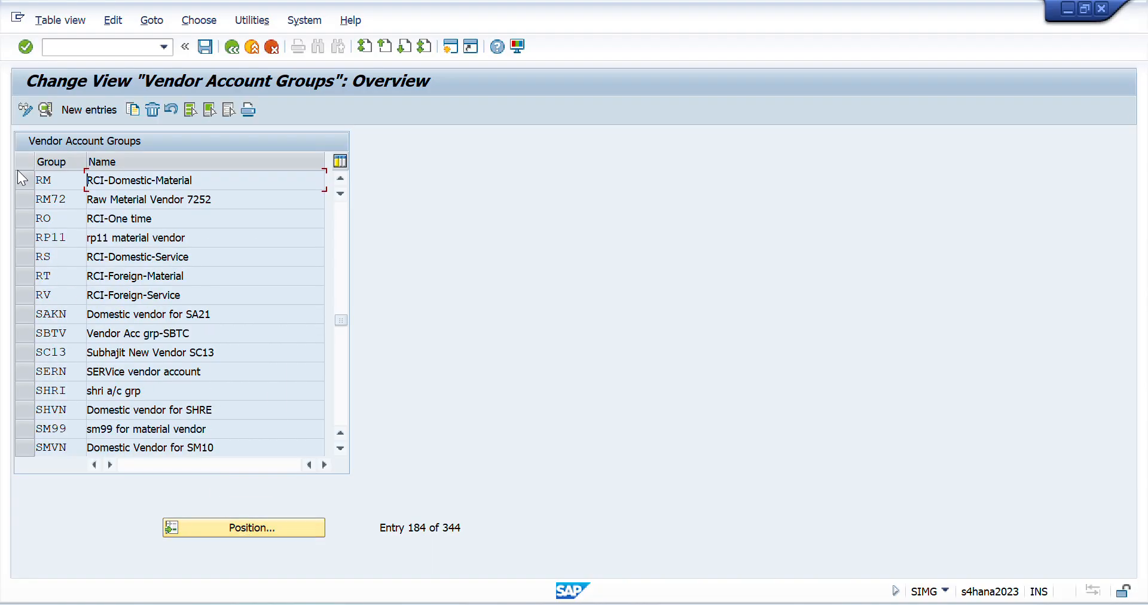
pyautogui.doubleClick(49, 172)
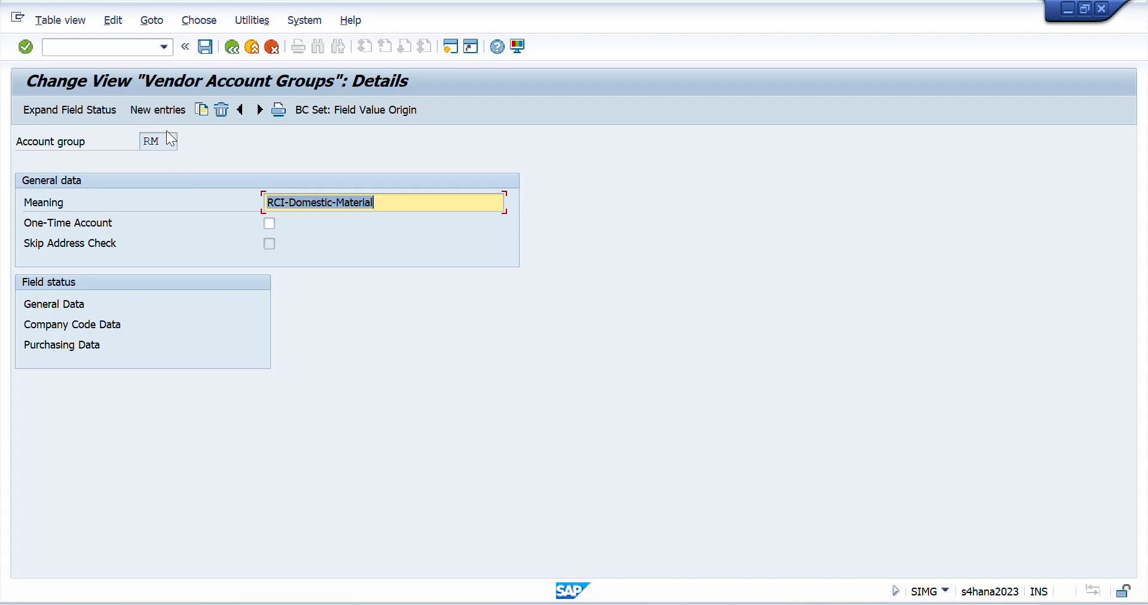
pyautogui.doubleClick(151, 141)
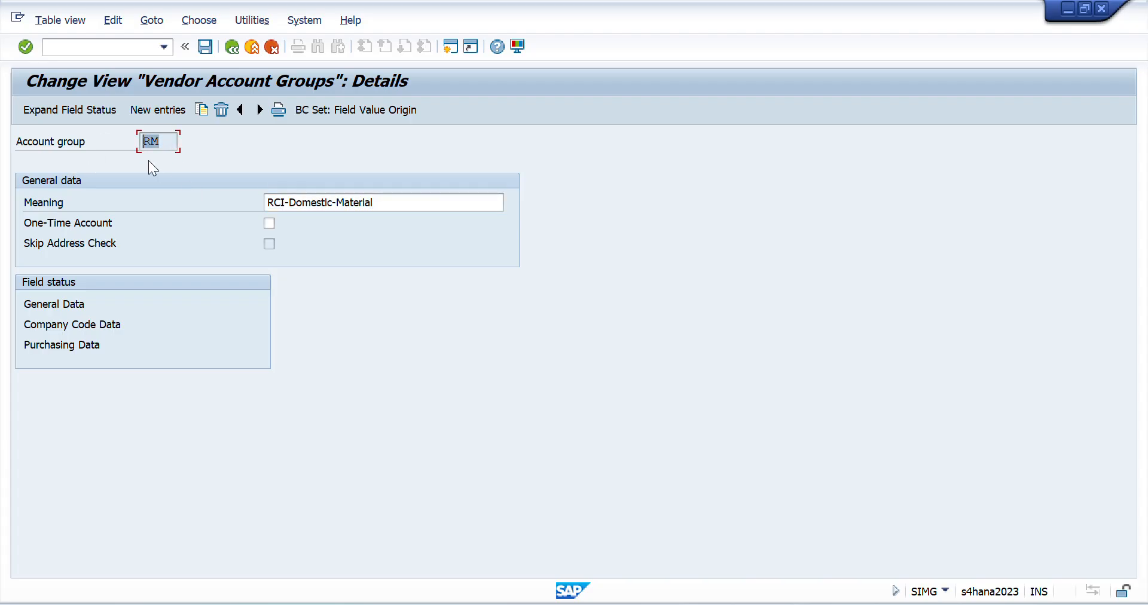
pyautogui.doubleClick(441, 205)
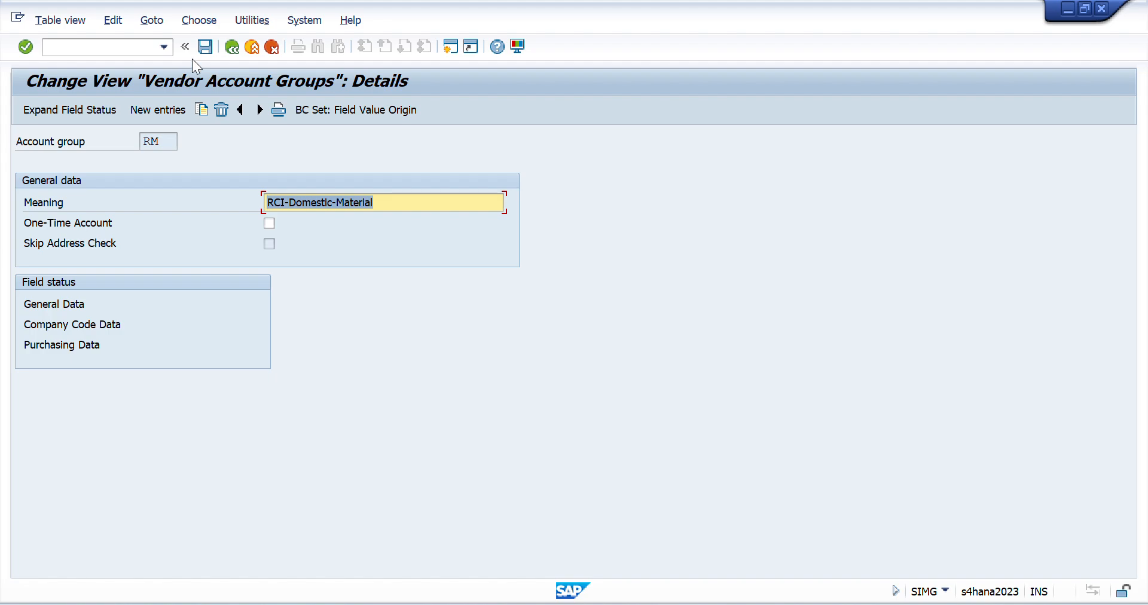
pyautogui.click(232, 48)
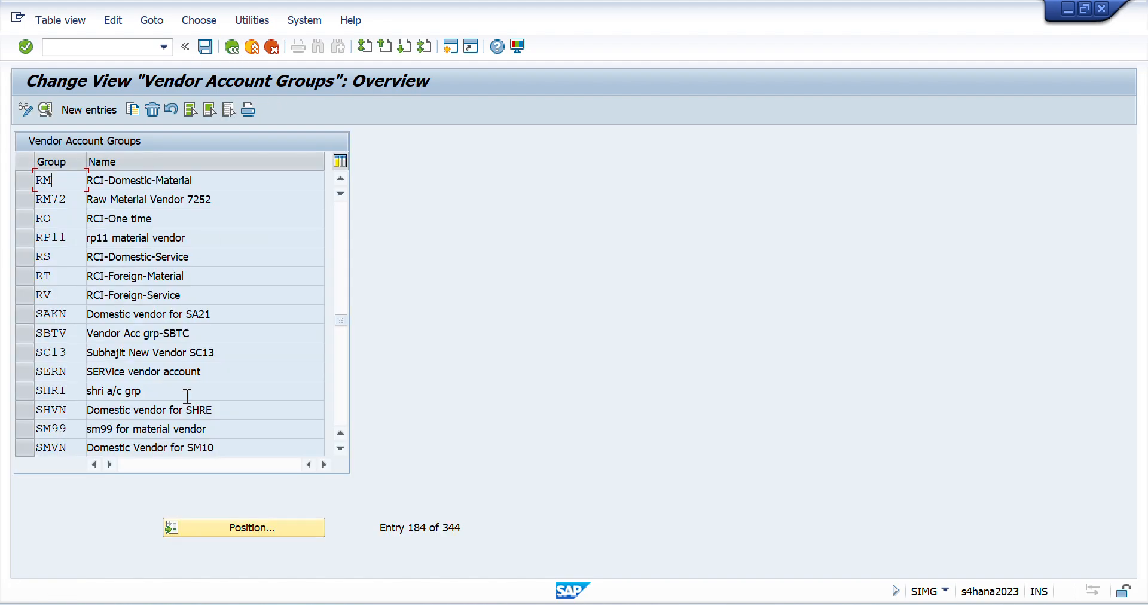
# Check the one-time account settings of vendor account group RO and return to the IMG.
pyautogui.click(30, 220)
pyautogui.click(55, 222)
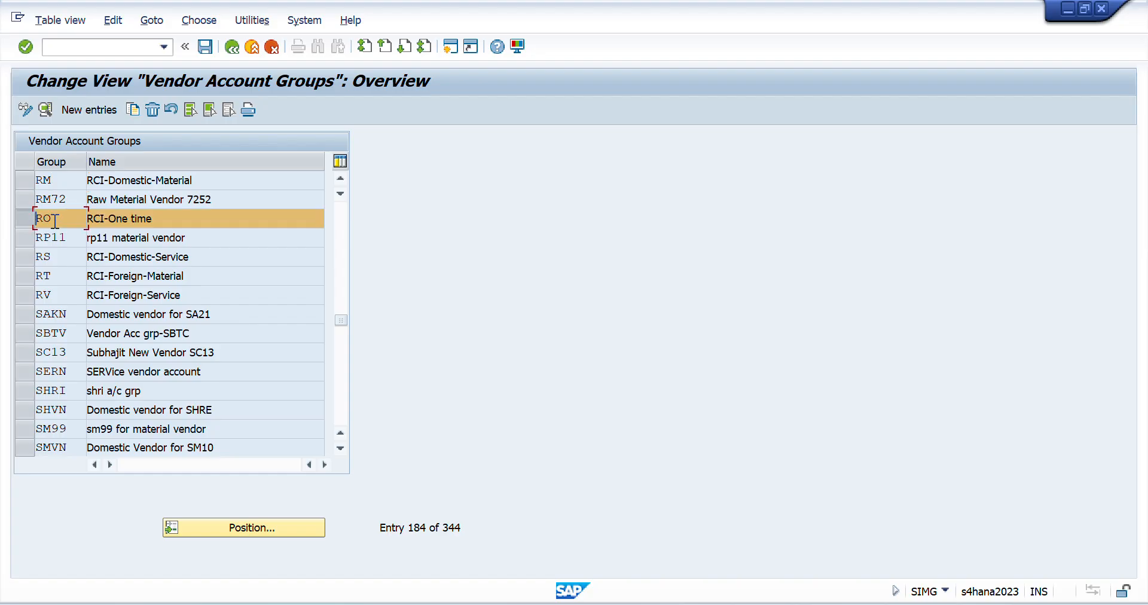
pyautogui.doubleClick(55, 221)
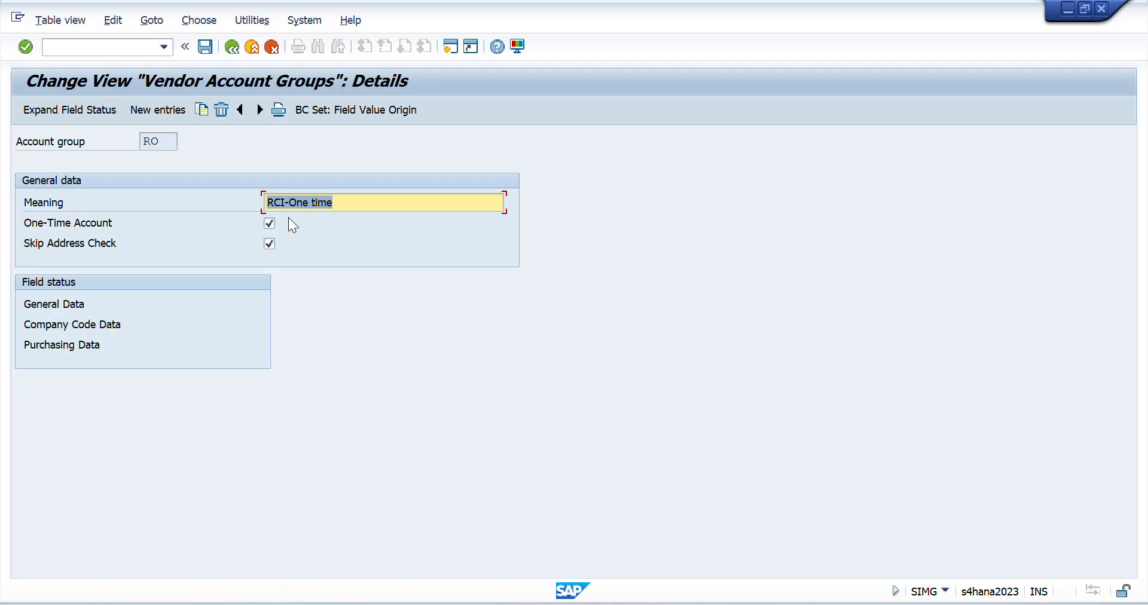
pyautogui.click(231, 45)
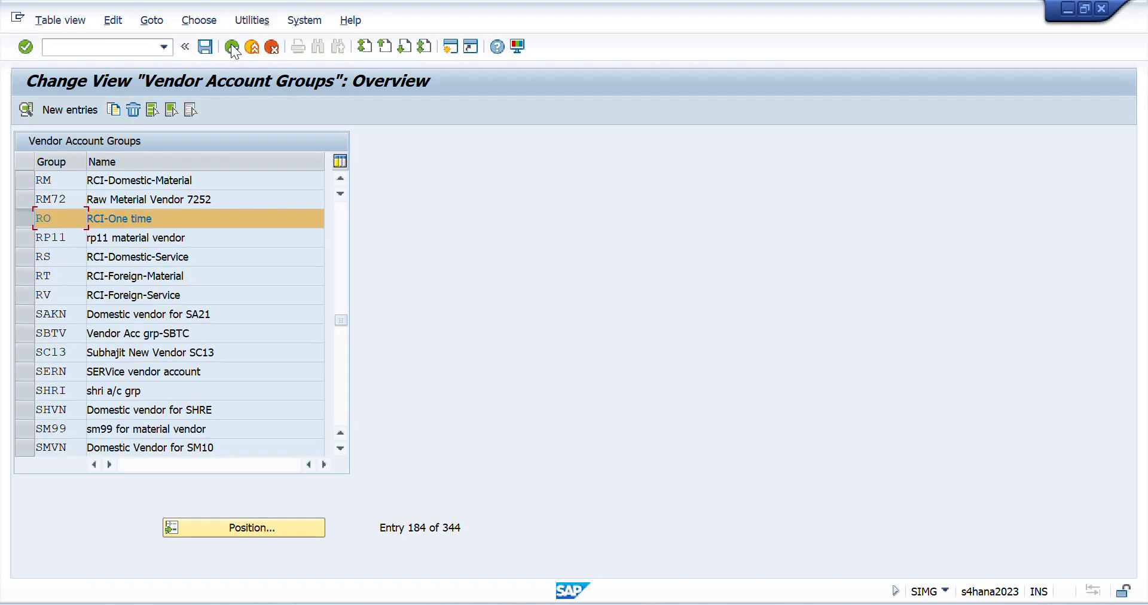
pyautogui.click(231, 46)
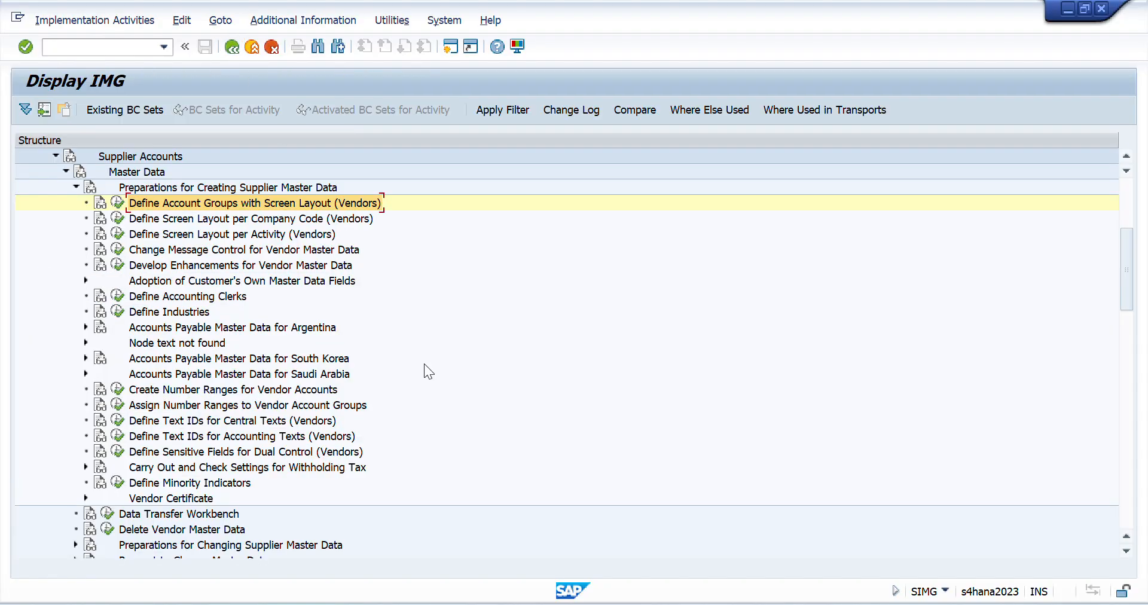
# Switch to the Excel checklist and fill Customer Group and Supplier Group in A5:A6 with green.
pyautogui.hotkey('alt', 'Tab')
pyautogui.press('Left')
pyautogui.press('Up')
pyautogui.hotkey('ctrl', 'Left')
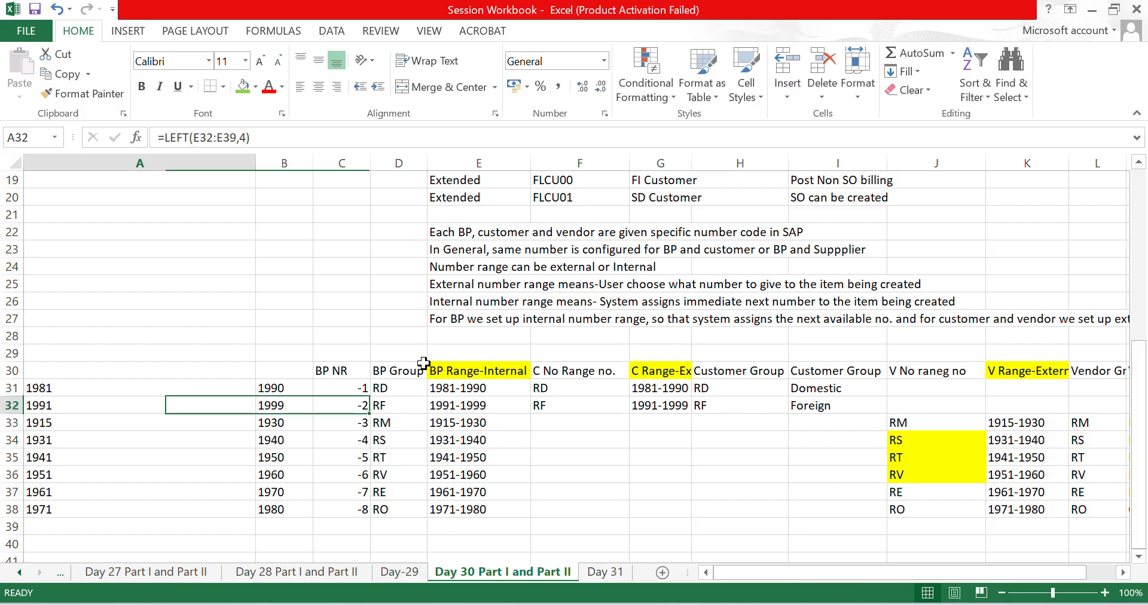
pyautogui.press('Up')
pyautogui.hotkey('ctrl', 'Home')
pyautogui.press('Down')
pyautogui.press('Down')
pyautogui.press('Down')
pyautogui.press('Down')
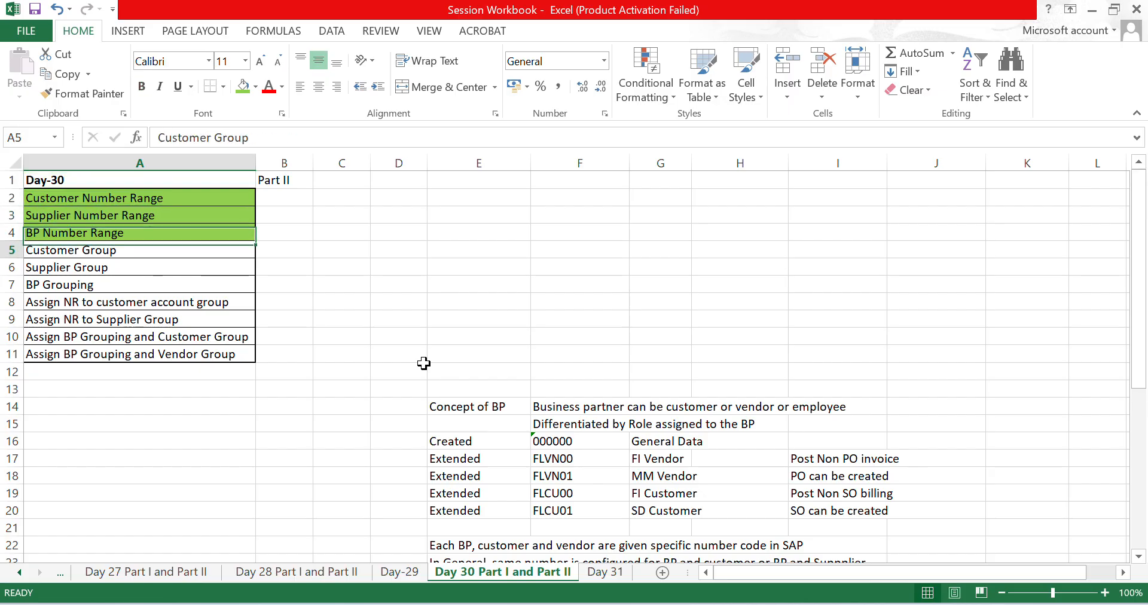
pyautogui.hotkey('shift', 'Down')
pyautogui.click(242, 87)
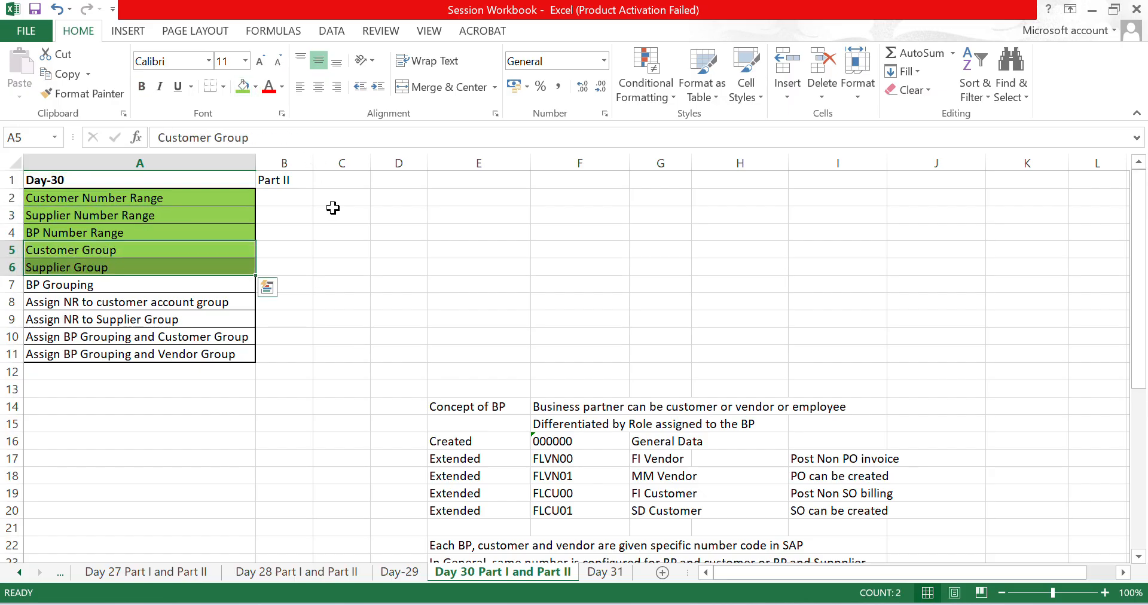
# Select BP Grouping in the Excel checklist, switch to the SAP IMG and expand Flexible Real Estate Management (RE-FX).
pyautogui.press('Down')
pyautogui.press('Down')
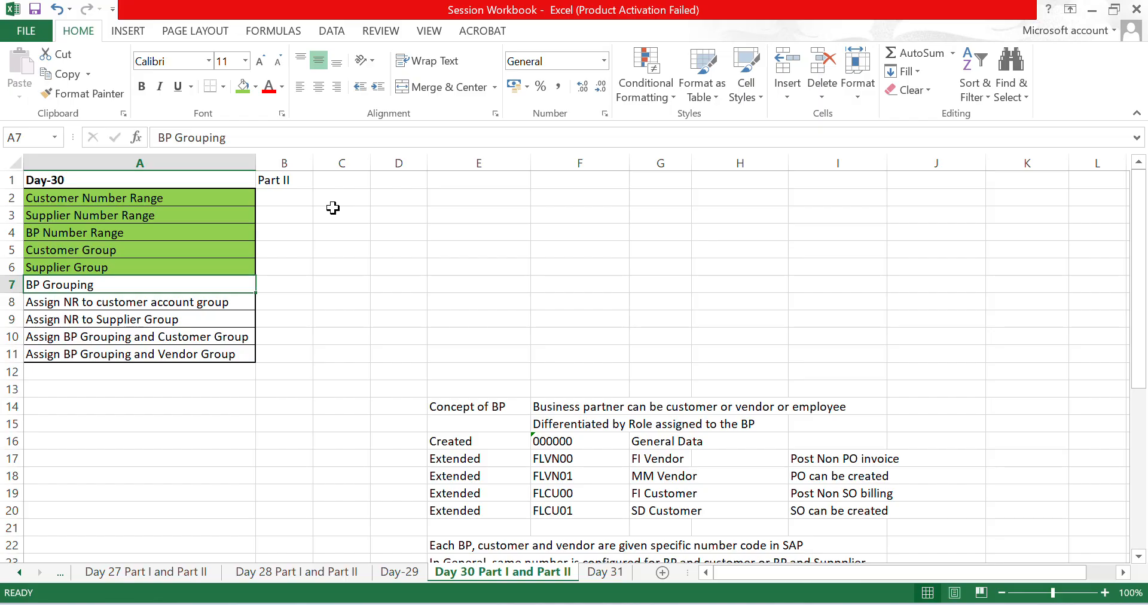
pyautogui.hotkey('alt', 'Tab')
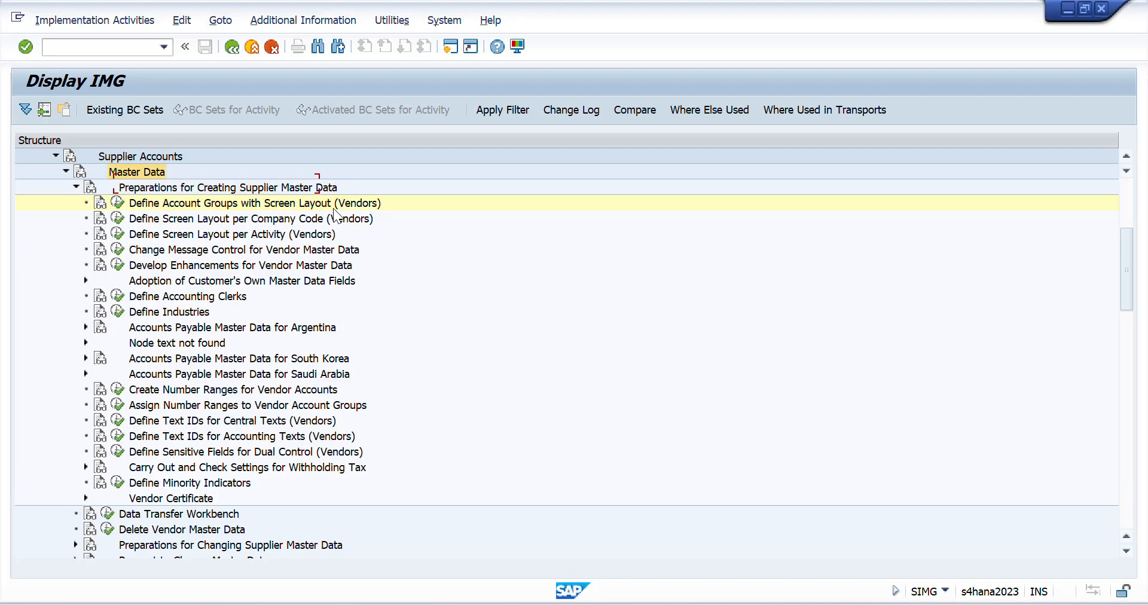
pyautogui.scroll(1, 335, 215)
pyautogui.scroll(1, 333, 208)
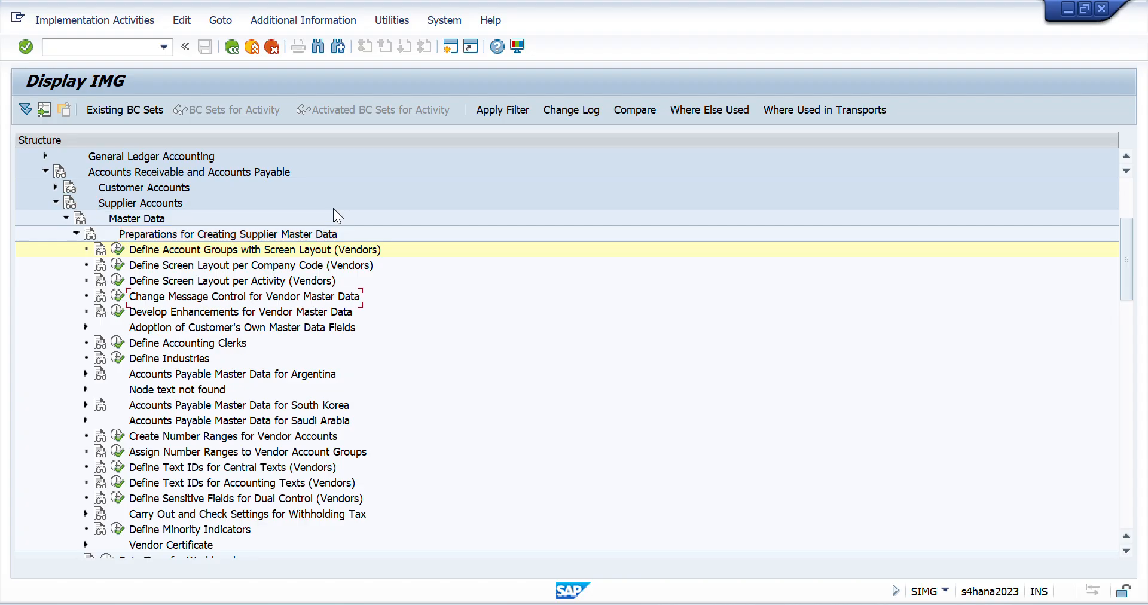
pyautogui.scroll(-2, 332, 208)
pyautogui.scroll(-8, 333, 209)
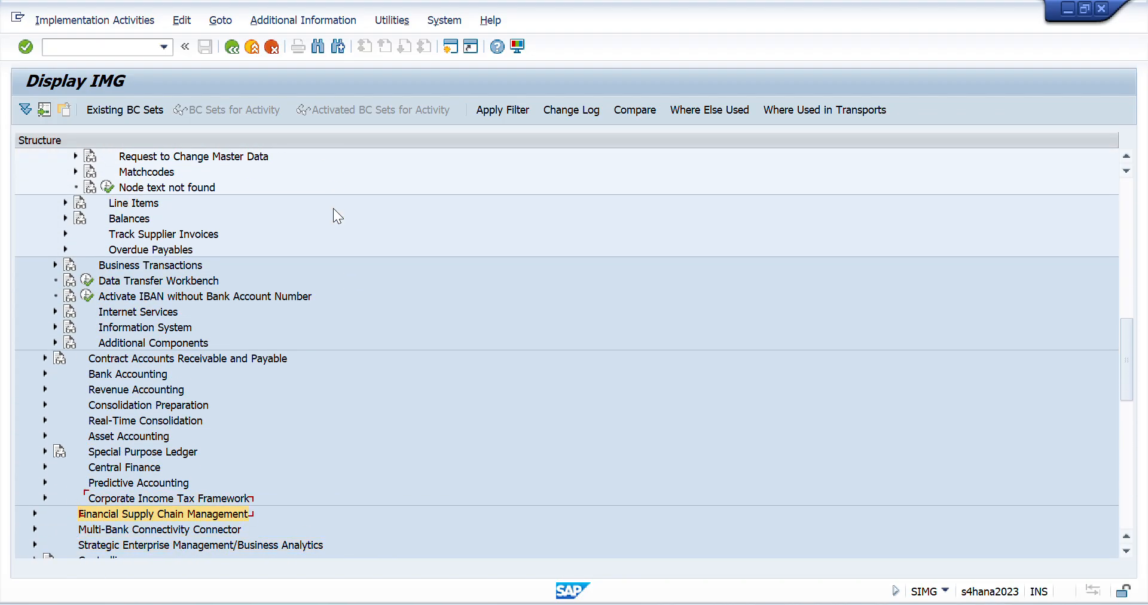
pyautogui.press('Up')
pyautogui.press('Up')
pyautogui.press('Up')
pyautogui.press('Up')
pyautogui.press('Up')
pyautogui.press('Up')
pyautogui.press('Up')
pyautogui.press('Up')
pyautogui.press('Up')
pyautogui.press('Up')
pyautogui.press('Up')
pyautogui.press('Up')
pyautogui.press('Up')
pyautogui.press('Up')
pyautogui.press('Up')
pyautogui.press('Up')
pyautogui.press('Up')
pyautogui.press('Up')
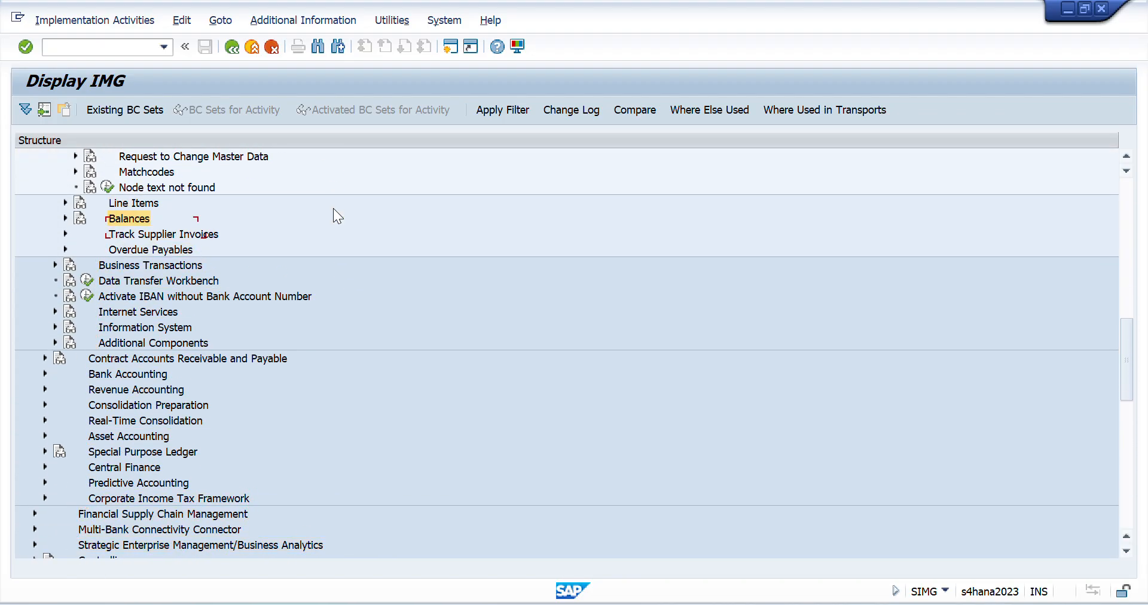
pyautogui.press('Down')
pyautogui.press('Down')
pyautogui.press('Down')
pyautogui.press('Down')
pyautogui.press('Down')
pyautogui.press('Down')
pyautogui.press('Down')
pyautogui.press('Down')
pyautogui.press('Down')
pyautogui.press('Down')
pyautogui.press('Down')
pyautogui.press('Down')
pyautogui.press('Down')
pyautogui.press('Down')
pyautogui.press('Down')
pyautogui.press('Down')
pyautogui.press('Down')
pyautogui.press('Down')
pyautogui.press('Down')
pyautogui.press('Down')
pyautogui.press('Down')
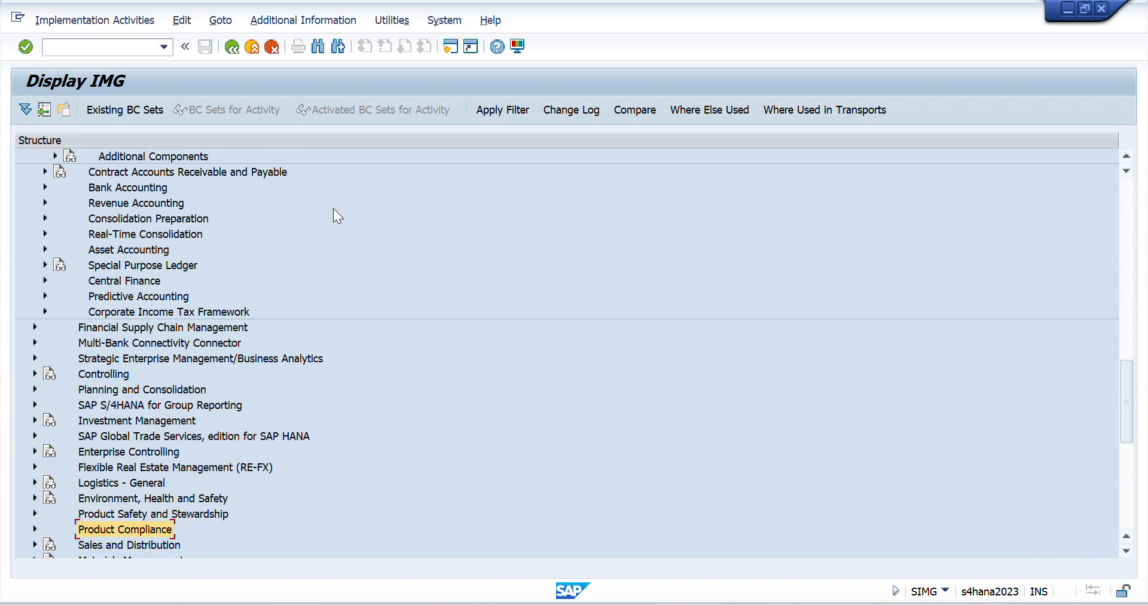
pyautogui.press('Up')
pyautogui.press('Up')
pyautogui.press('Up')
pyautogui.press('Up')
pyautogui.press('Up')
pyautogui.press('Up')
pyautogui.press('Up')
pyautogui.press('Up')
pyautogui.press('Up')
pyautogui.press('Up')
pyautogui.press('Down')
pyautogui.press('Down')
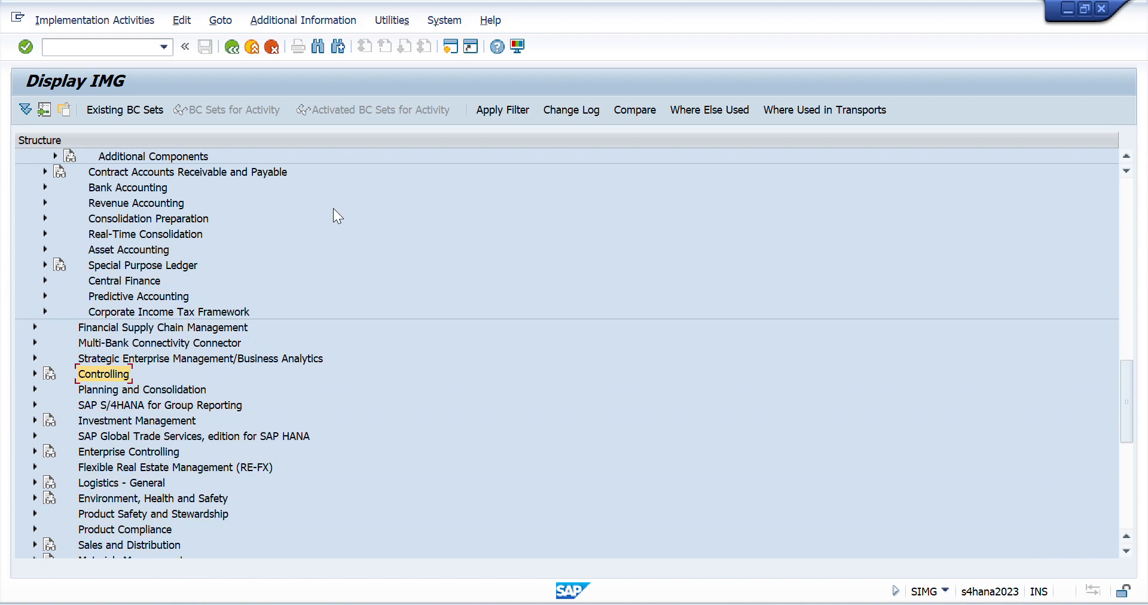
pyautogui.press('Up')
pyautogui.press('Right')
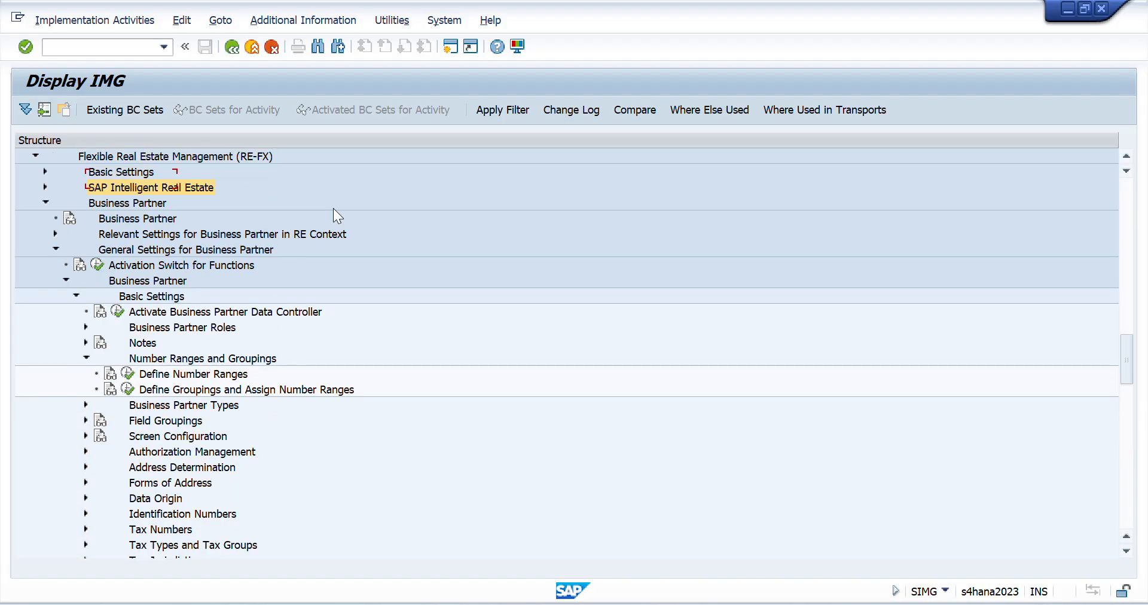
# Open Define Groupings and Assign Number Ranges under the business partner's Number Ranges and Groupings.
pyautogui.press('Down')
pyautogui.press('Down')
pyautogui.press('Down')
pyautogui.press('Down')
pyautogui.press('Down')
pyautogui.press('Down')
pyautogui.press('Down')
pyautogui.press('Down')
pyautogui.press('Down')
pyautogui.press('Down')
pyautogui.press('Down')
pyautogui.press('Down')
pyautogui.press('Down')
pyautogui.press('Down')
pyautogui.press('Down')
pyautogui.press('Down')
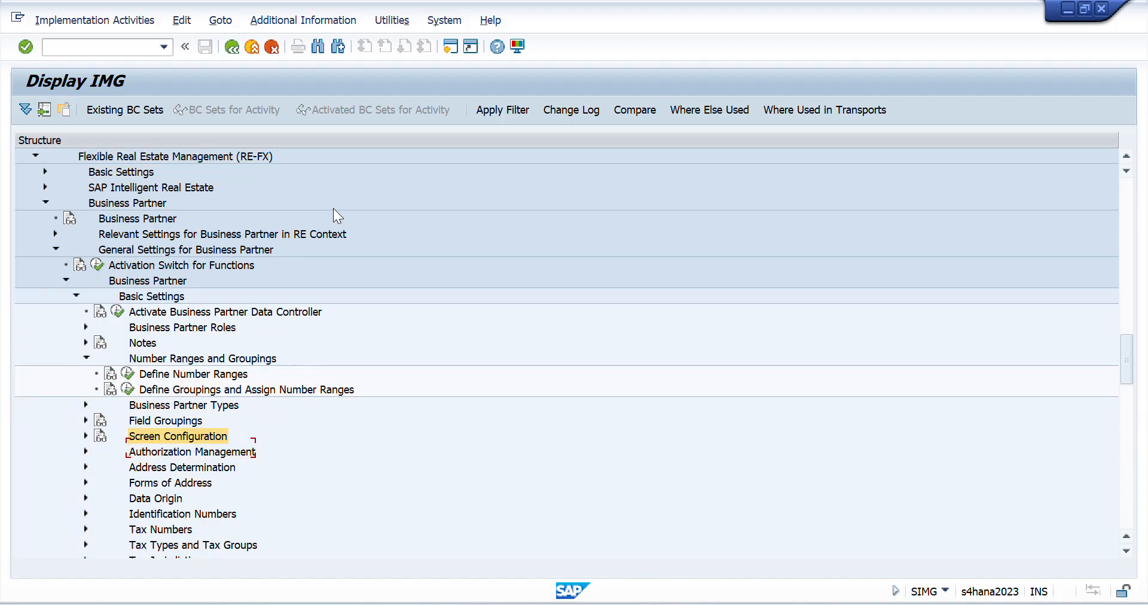
pyautogui.press('Up')
pyautogui.press('Up')
pyautogui.press('Up')
pyautogui.press('Up')
pyautogui.press('Up')
pyautogui.press('Up')
pyautogui.press('Up')
pyautogui.press('Down')
pyautogui.press('Down')
pyautogui.press('Down')
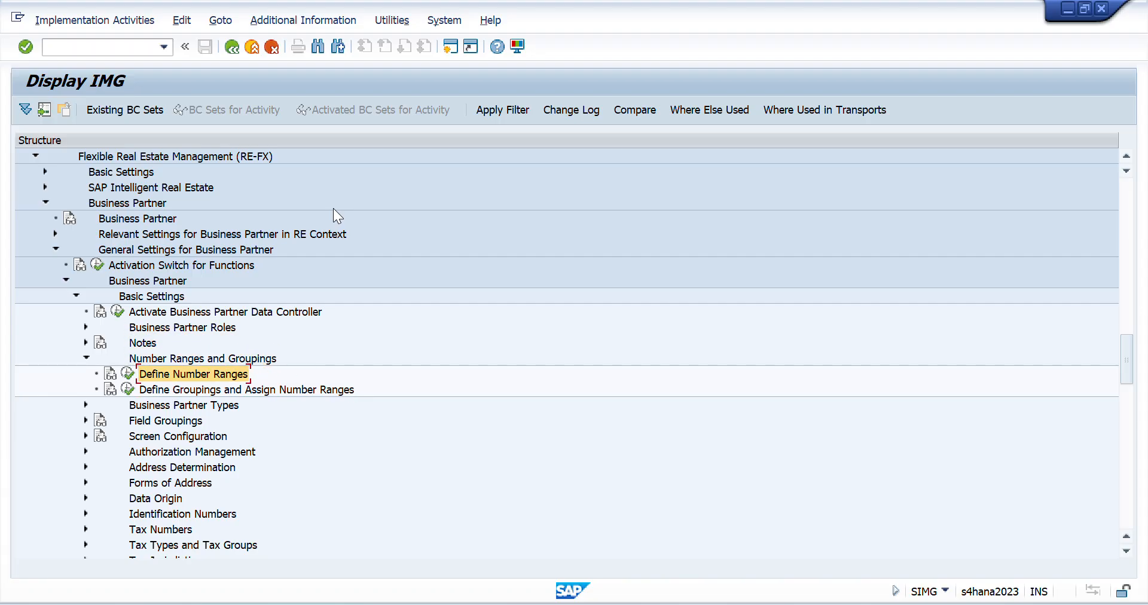
pyautogui.press('Down')
pyautogui.press('Left')
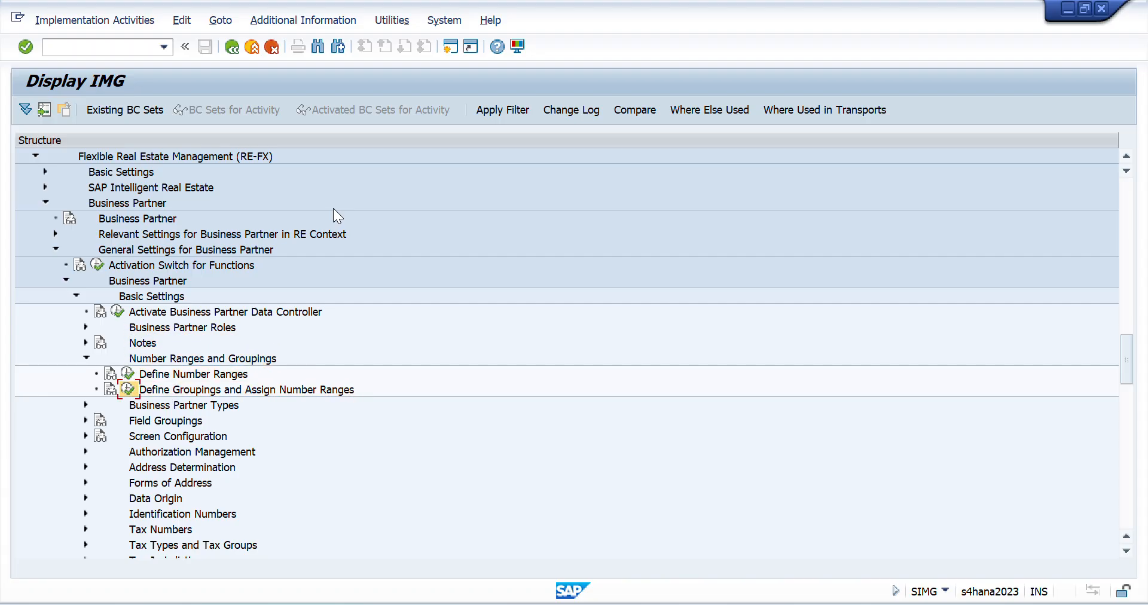
pyautogui.press('Return')
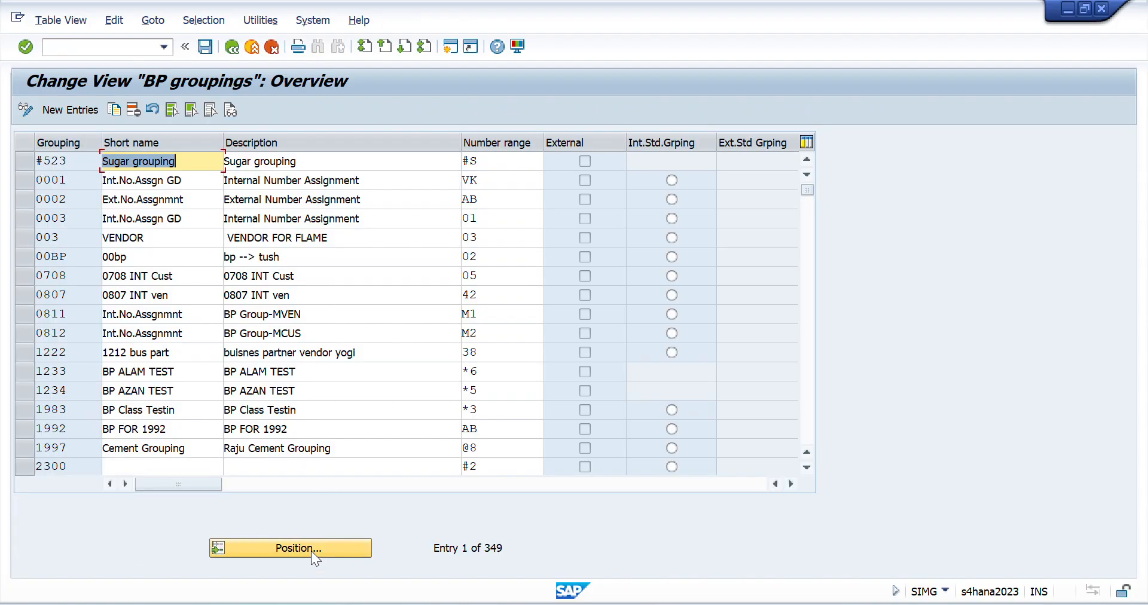
# Check the BP Grouping item in the Excel checklist, return to SAP and start new entries in BP groupings.
pyautogui.hotkey('alt', 'Tab')
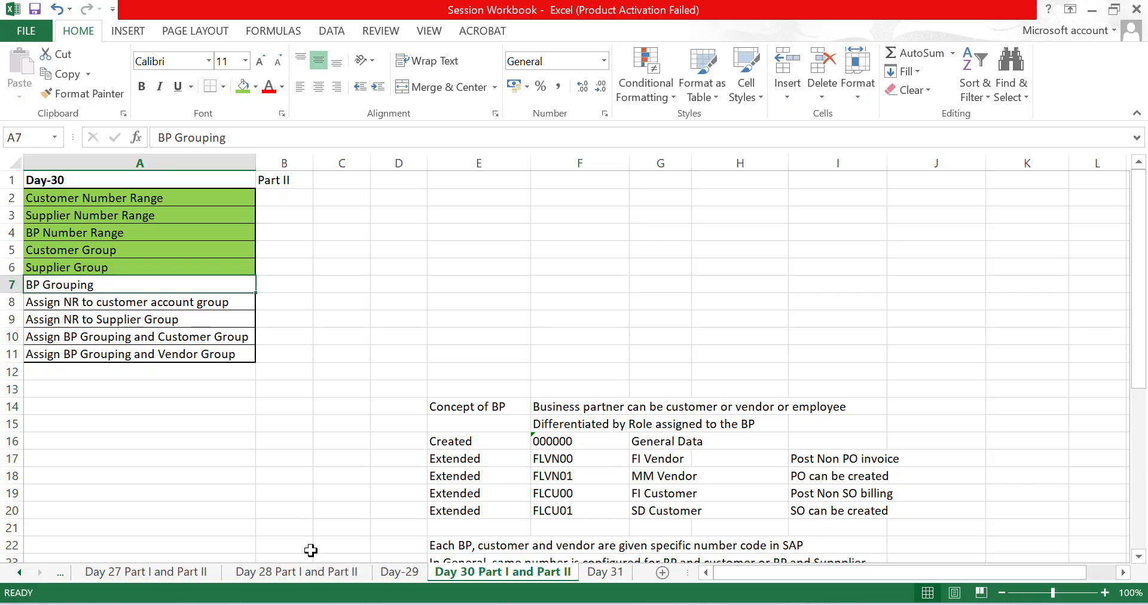
pyautogui.hotkey('alt', 'Tab')
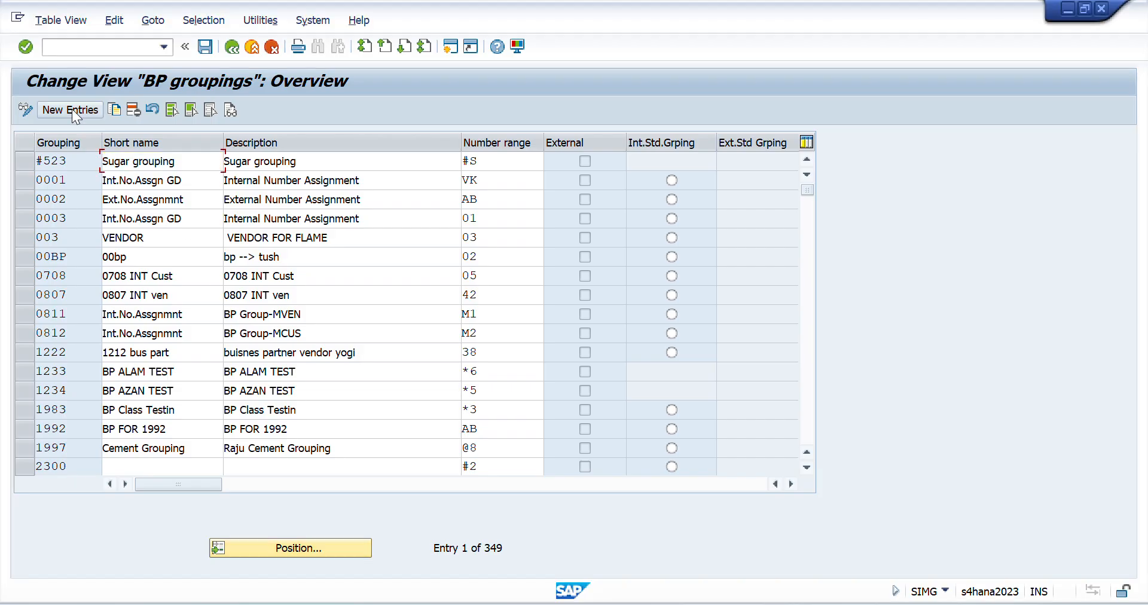
pyautogui.click(72, 108)
# Switch to the Excel workbook and copy the BP Group codes RD through RO in D31:D38.
pyautogui.hotkey('alt', 'Tab')
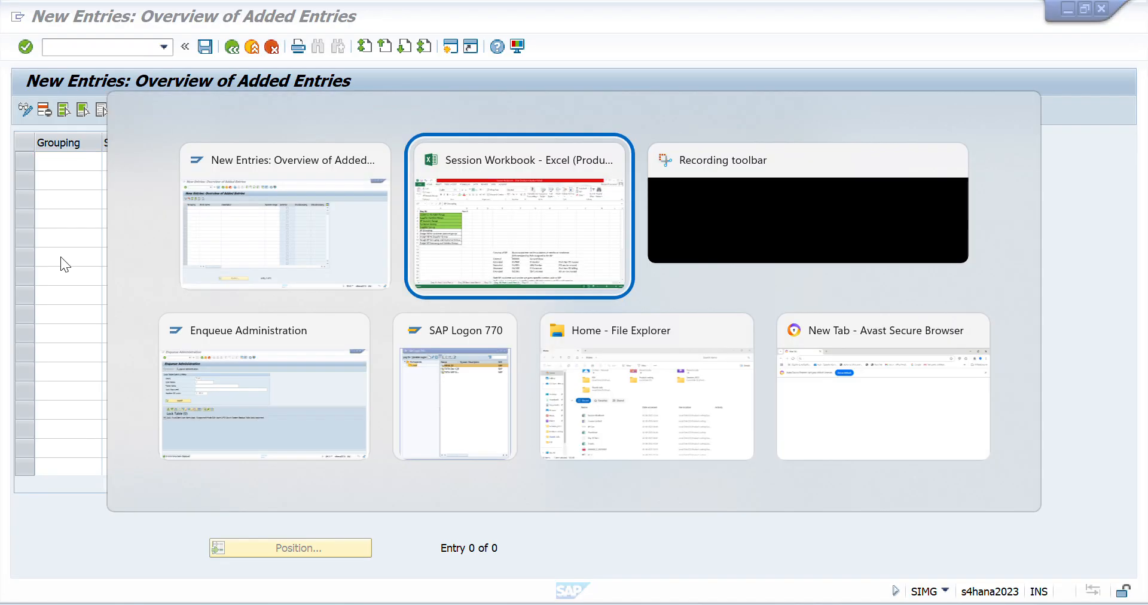
pyautogui.press('Down')
pyautogui.press('Down')
pyautogui.press('Down')
pyautogui.press('Down')
pyautogui.press('Down')
pyautogui.press('Down')
pyautogui.press('Down')
pyautogui.press('Down')
pyautogui.press('Down')
pyautogui.press('Down')
pyautogui.press('Down')
pyautogui.press('Down')
pyautogui.press('Down')
pyautogui.press('Down')
pyautogui.press('Down')
pyautogui.press('Down')
pyautogui.press('Down')
pyautogui.press('Down')
pyautogui.press('Down')
pyautogui.press('Down')
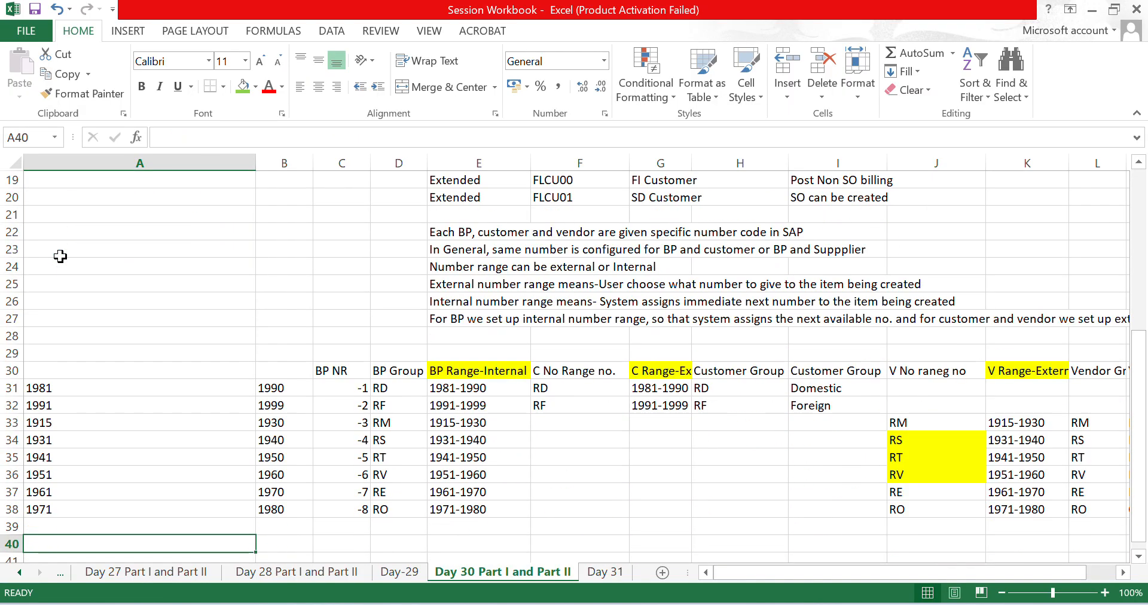
pyautogui.press('Down')
pyautogui.press('Down')
pyautogui.press('Down')
pyautogui.press('Down')
pyautogui.press('Down')
pyautogui.press('Down')
pyautogui.press('Down')
pyautogui.press('Down')
pyautogui.press('Right')
pyautogui.press('Right')
pyautogui.press('Right')
pyautogui.press('Up')
pyautogui.press('Up')
pyautogui.press('Up')
pyautogui.press('Up')
pyautogui.press('Up')
pyautogui.press('Up')
pyautogui.press('Up')
pyautogui.press('Up')
pyautogui.press('Up')
pyautogui.press('Up')
pyautogui.press('Up')
pyautogui.press('Up')
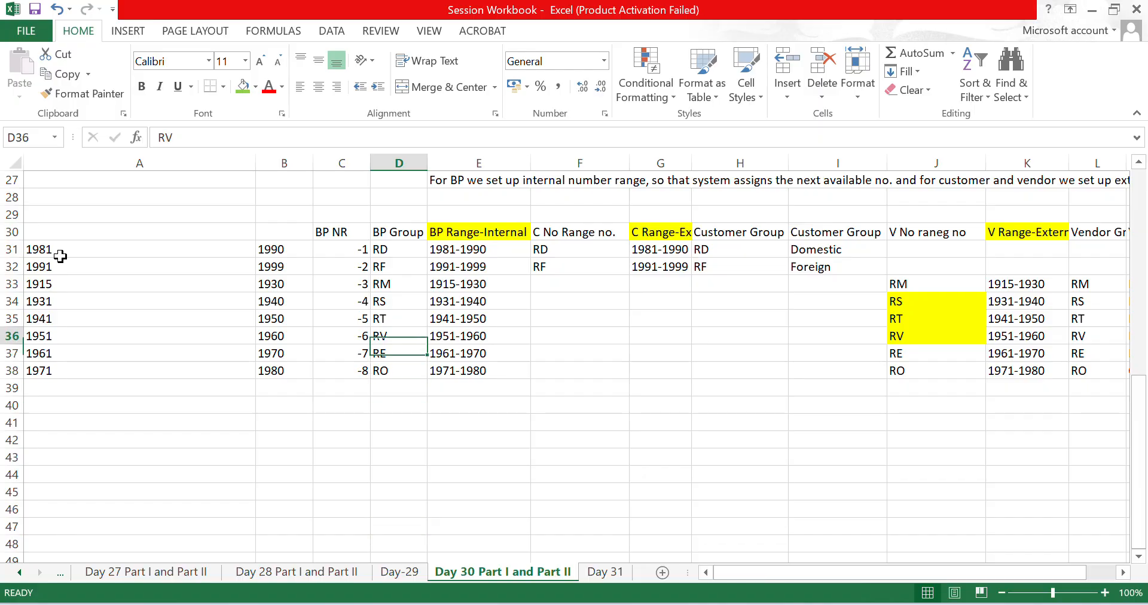
pyautogui.press('Up')
pyautogui.press('Up')
pyautogui.press('Up')
pyautogui.press('Up')
pyautogui.press('Up')
pyautogui.hotkey('shift', 'Down')
pyautogui.hotkey('shift', 'Down')
pyautogui.hotkey('shift', 'Down')
pyautogui.hotkey('shift', 'Down')
pyautogui.hotkey('shift', 'Down')
pyautogui.hotkey('shift', 'Down')
pyautogui.hotkey('shift', 'Down')
pyautogui.hotkey('ctrl', 'c')
# Return to SAP and paste the copied BP group codes into the Grouping column of the new entries.
pyautogui.hotkey('alt', 'Tab')
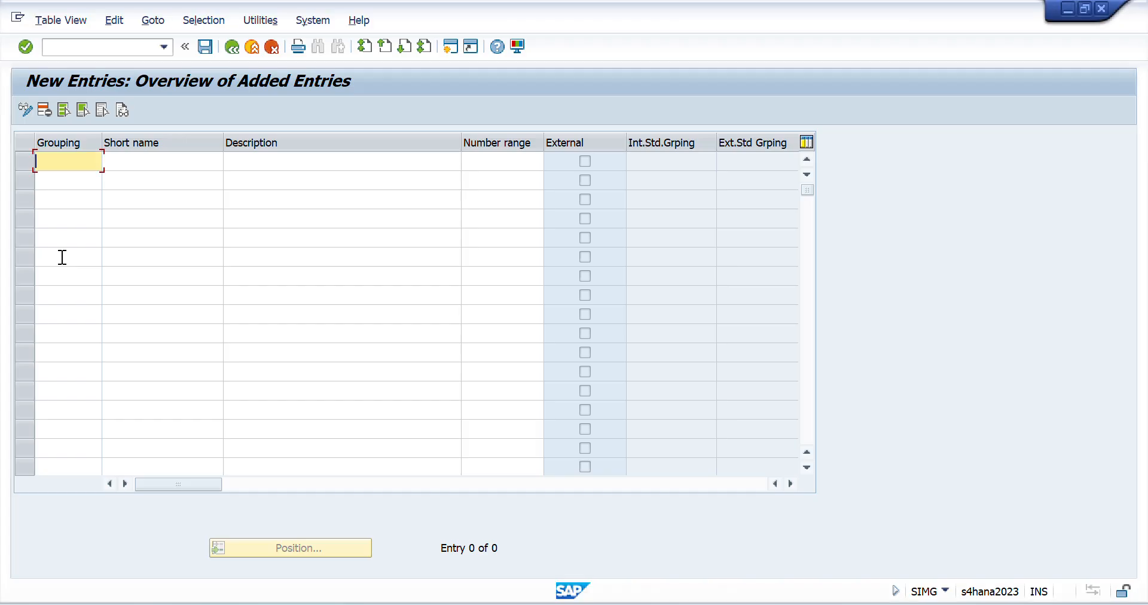
pyautogui.hotkey('ctrl', 'v')
pyautogui.press('Tab')
# Switch to Excel and copy the customer group names Domestic and Foreign in I31:I32.
pyautogui.hotkey('alt', 'Tab')
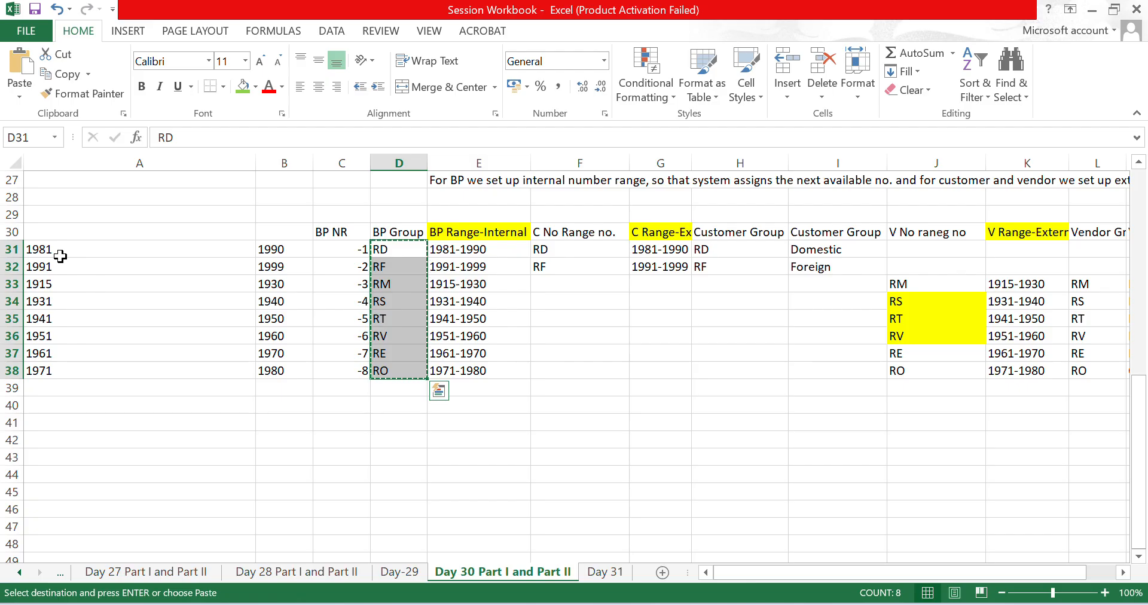
pyautogui.press('Right')
pyautogui.press('Right')
pyautogui.press('Right')
pyautogui.press('Right')
pyautogui.press('Right')
pyautogui.hotkey('shift', 'Down')
pyautogui.hotkey('ctrl', 'c')
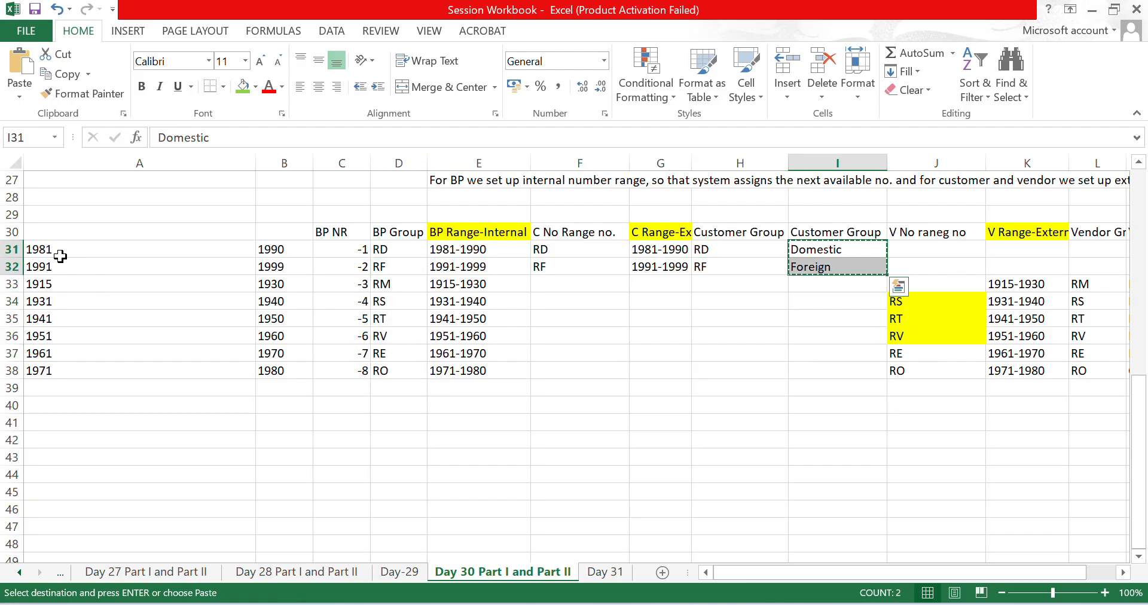
# Return to SAP and paste Domestic and Foreign as the short names and descriptions of groupings RD and RF.
pyautogui.hotkey('alt', 'Tab')
pyautogui.hotkey('ctrl', 'v')
pyautogui.press('Tab')
pyautogui.press('Down')
pyautogui.press('Up')
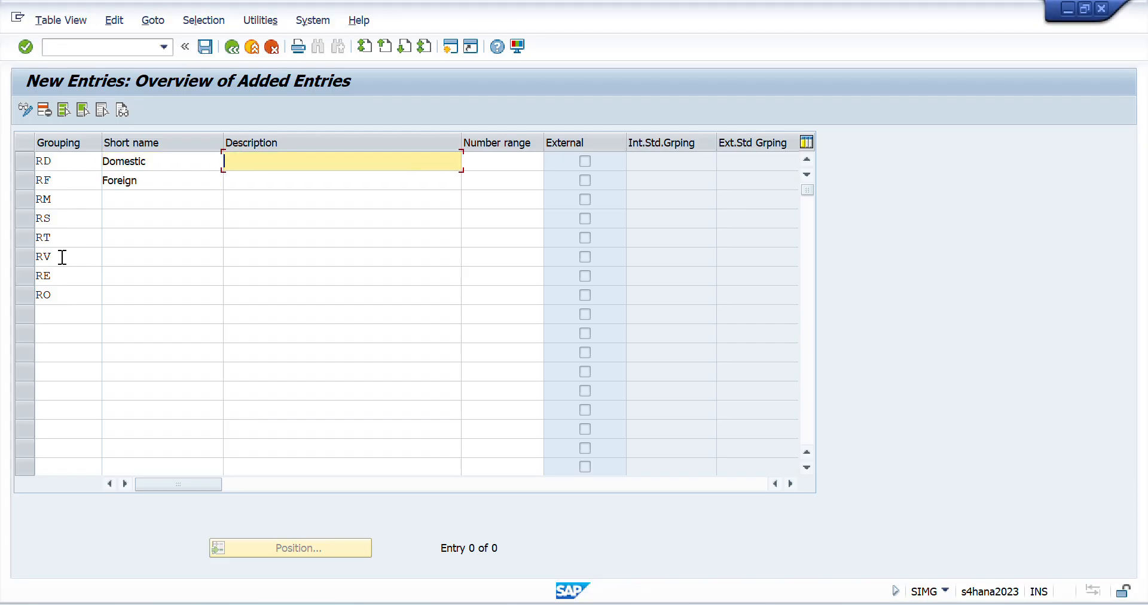
pyautogui.hotkey('ctrl', 'v')
pyautogui.press('Down')
pyautogui.press('Down')
pyautogui.hotkey('shift', 'Tab')
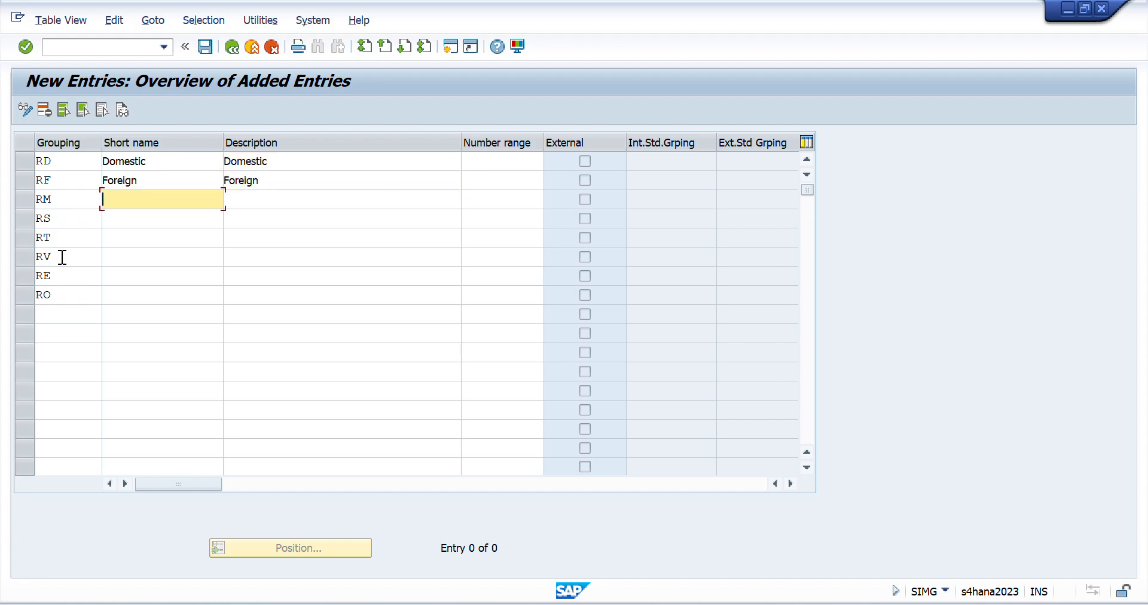
# Switch to the Excel workbook and copy the vendor group names Domestic-Material through One time in M33:M38.
pyautogui.hotkey('alt', 'Tab')
pyautogui.press('Right')
pyautogui.press('Right')
pyautogui.press('Right')
pyautogui.press('Right')
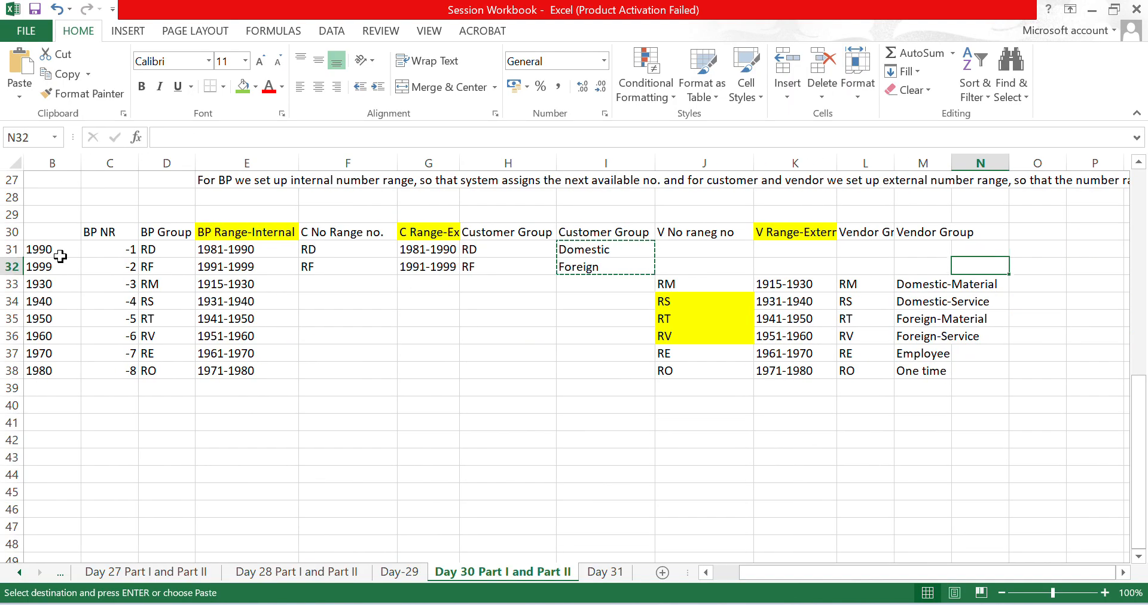
pyautogui.press('Down')
pyautogui.press('Down')
pyautogui.hotkey('ctrl', 'shift', 'Down')
pyautogui.hotkey('ctrl', 'c')
# Return to SAP and paste the vendor group names as short names and descriptions of groupings RM through RO.
pyautogui.hotkey('alt', 'Tab')
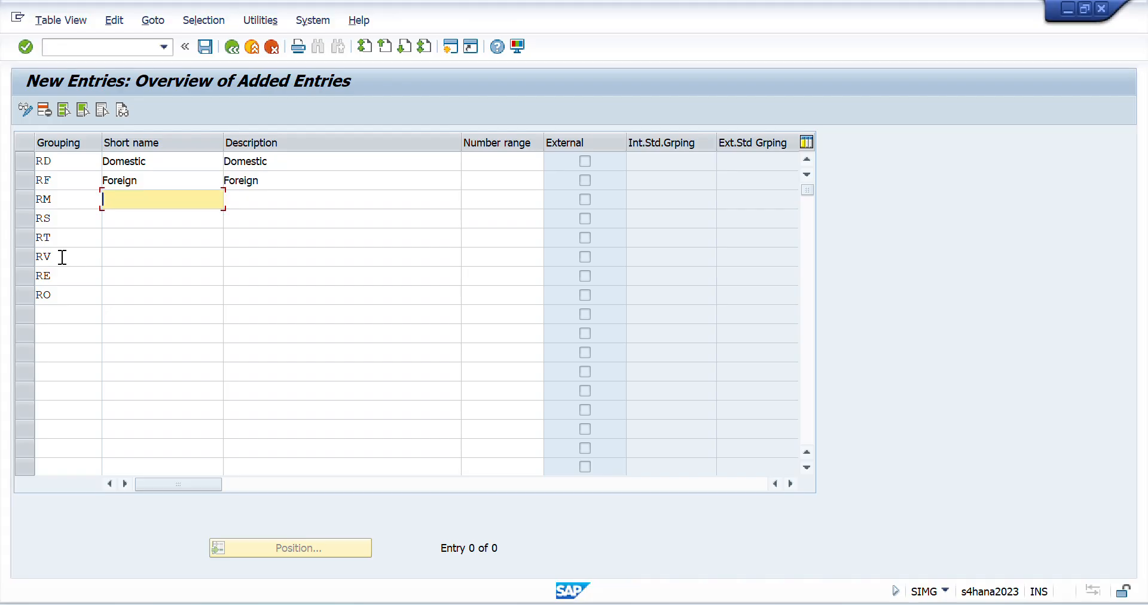
pyautogui.hotkey('ctrl', 'v')
pyautogui.press('Tab')
pyautogui.hotkey('ctrl', 'v')
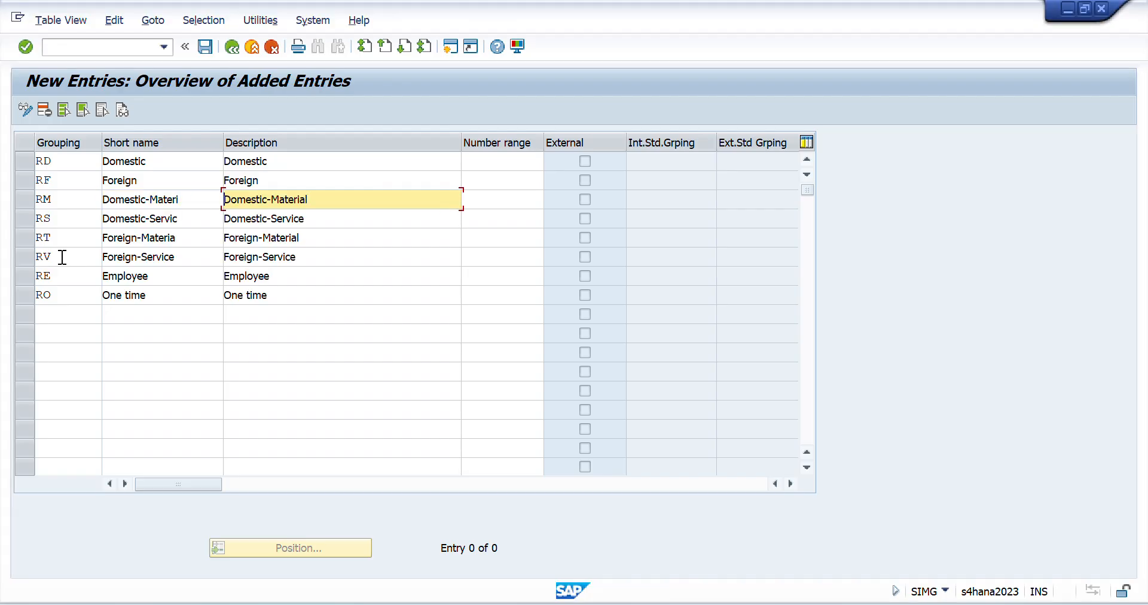
pyautogui.press('Tab')
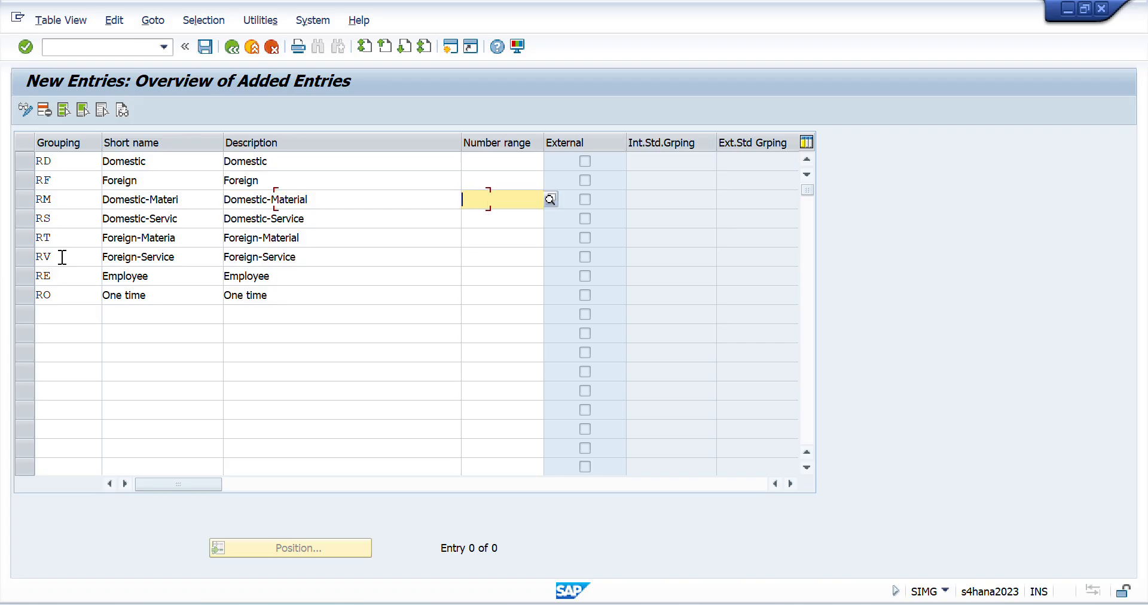
pyautogui.press('Up')
pyautogui.press('Up')
# Switch to Excel and copy the BP NR codes -1 through -8 in C31:C38.
pyautogui.hotkey('alt', 'Tab')
pyautogui.press('Left')
pyautogui.press('Left')
pyautogui.press('Left')
pyautogui.press('Left')
pyautogui.press('Left')
pyautogui.press('Left')
pyautogui.press('Left')
pyautogui.press('Left')
pyautogui.press('Left')
pyautogui.press('Left')
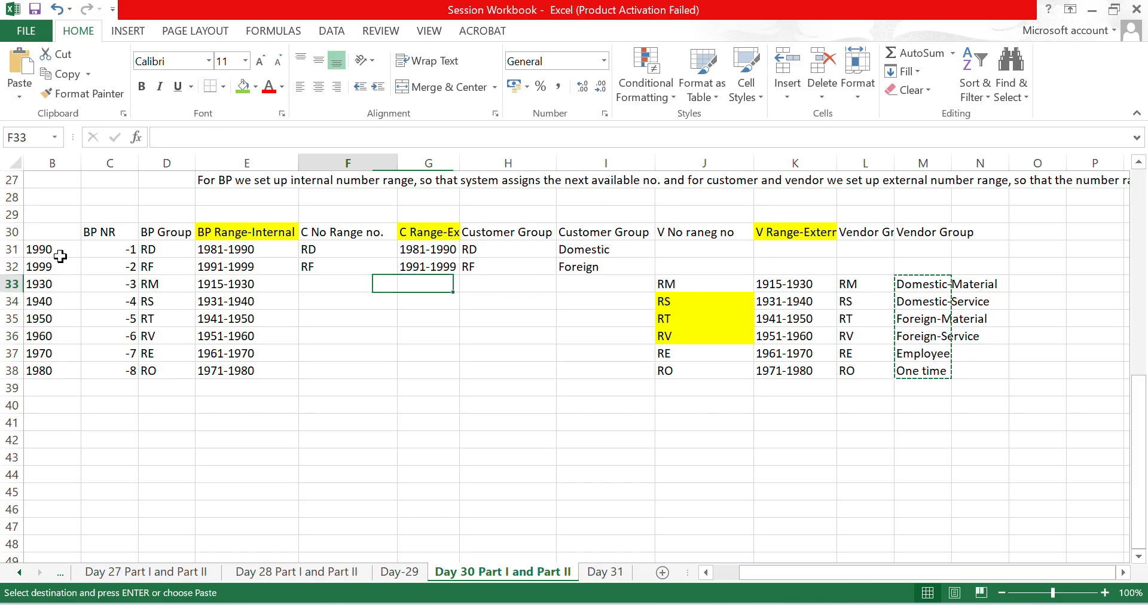
pyautogui.press('Up')
pyautogui.press('Up')
pyautogui.hotkey('ctrl', 'shift', 'Down')
pyautogui.hotkey('ctrl', 'c')
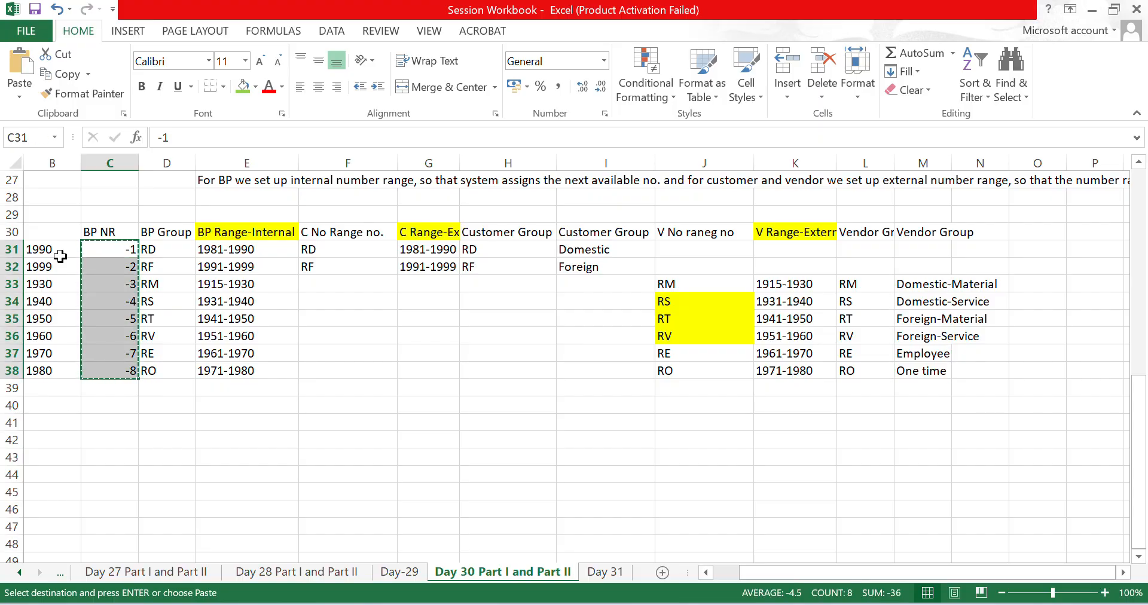
# Return to SAP, paste the codes -1 through -8 as number ranges of groupings RD through RO, and validate the entries.
pyautogui.hotkey('alt', 'Tab')
pyautogui.hotkey('ctrl', 'v')
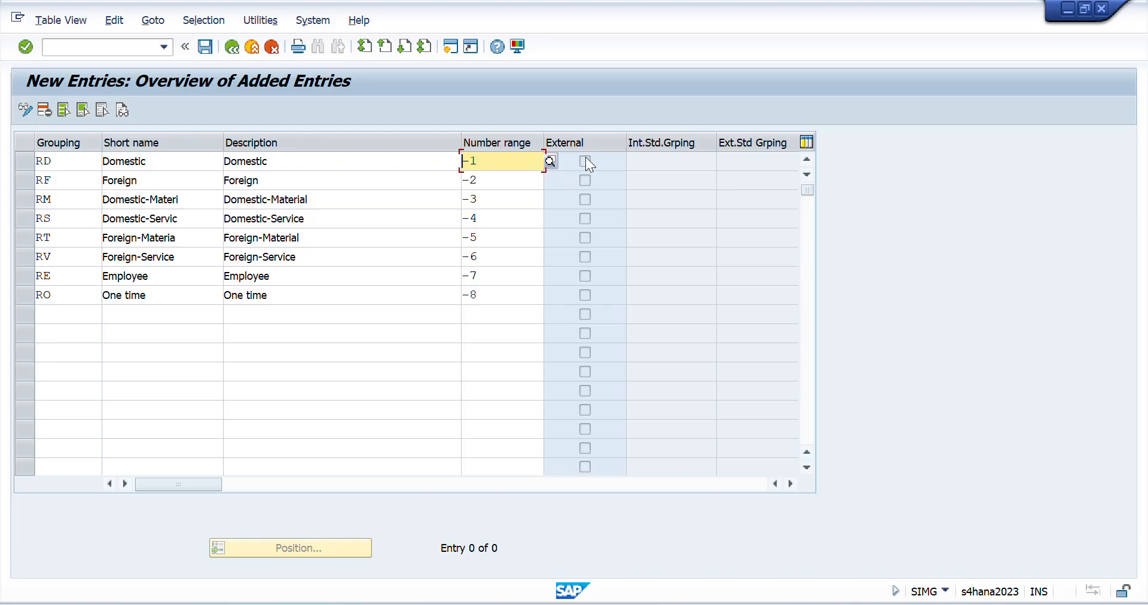
pyautogui.press('Return')
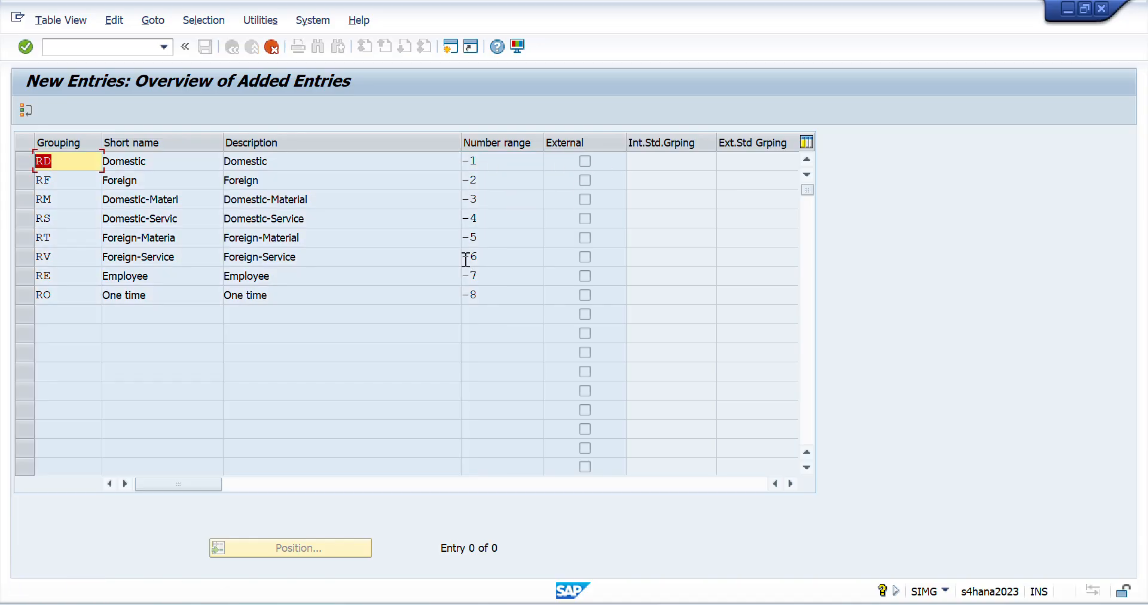
# Cancel the new BP grouping entries, discarding the changes, and go back to the IMG structure.
pyautogui.click(272, 46)
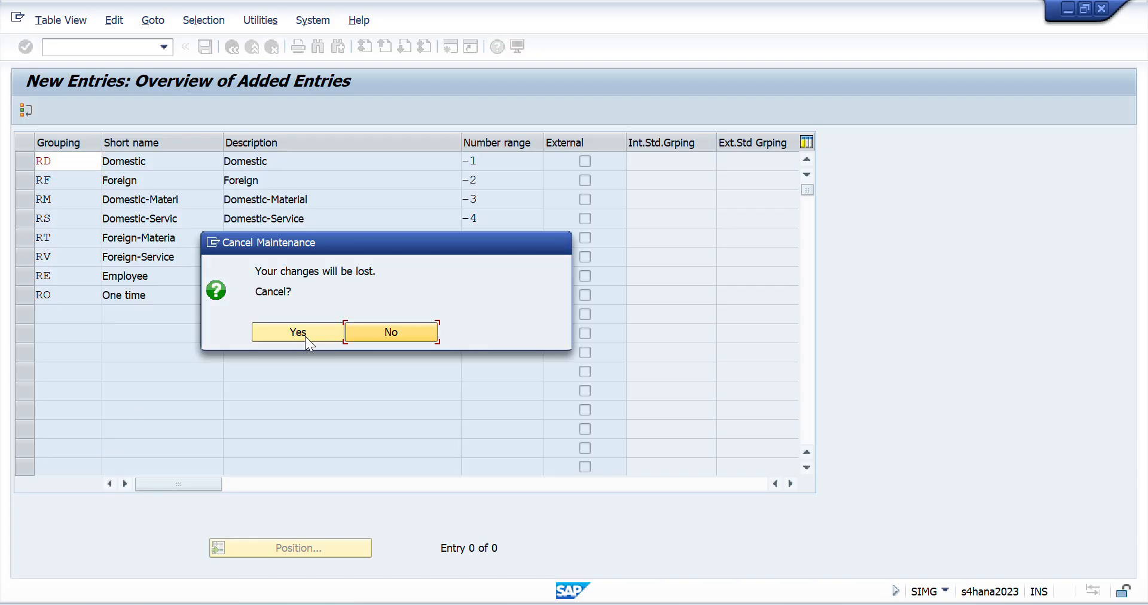
pyautogui.click(305, 332)
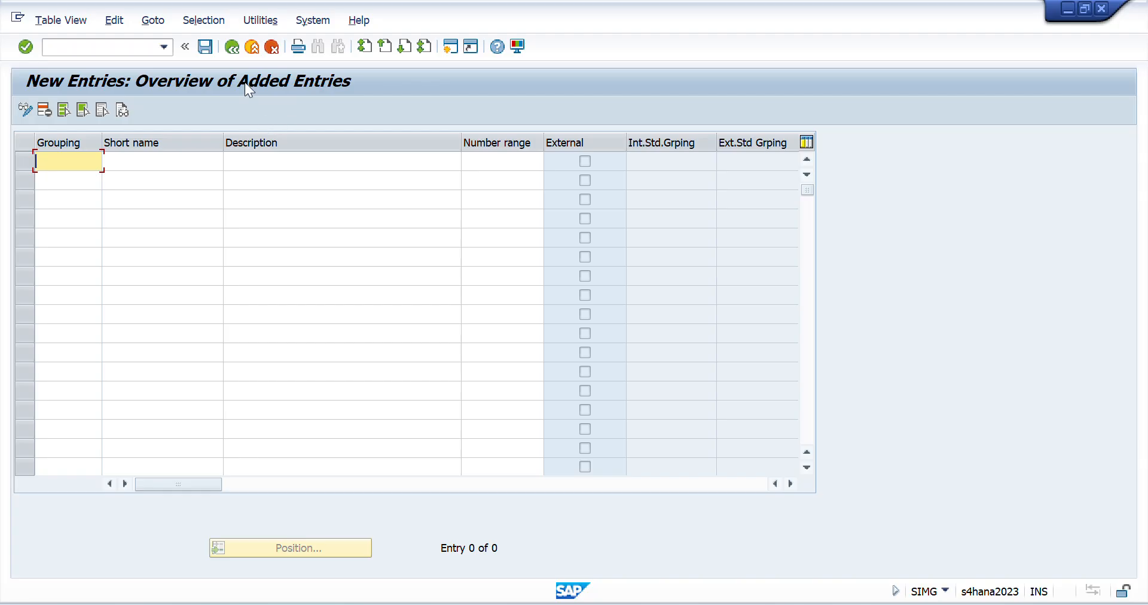
pyautogui.click(231, 47)
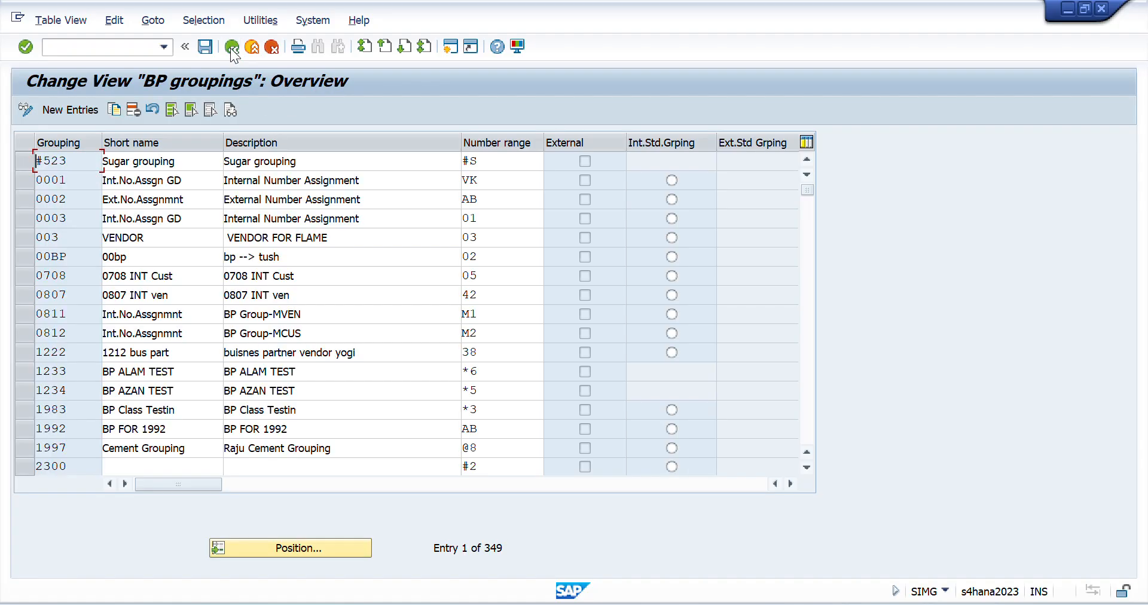
pyautogui.click(231, 47)
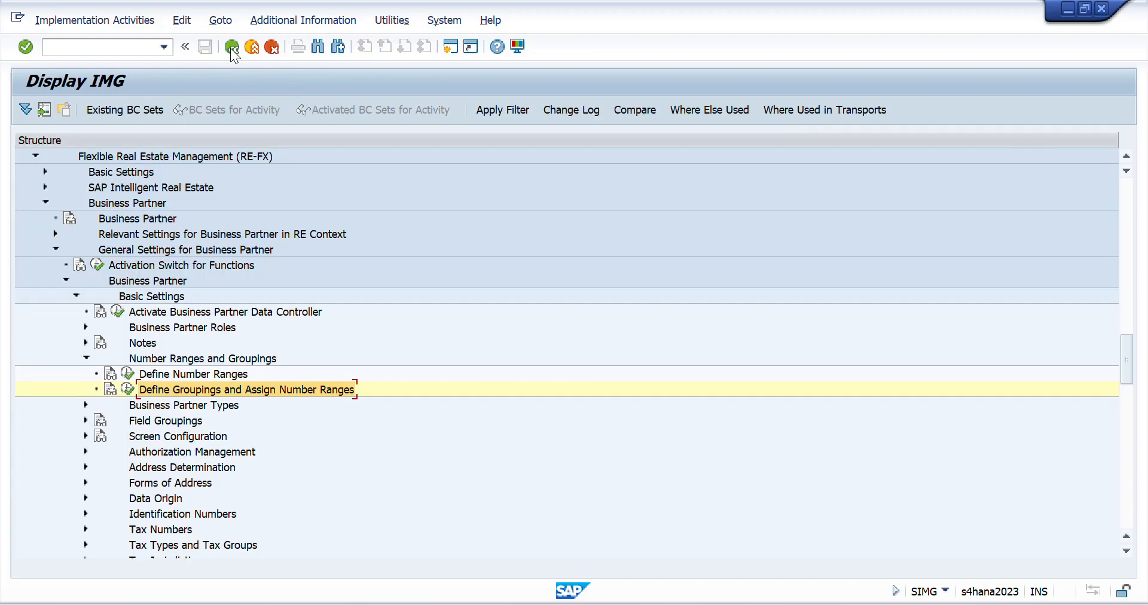
# Switch to Excel and mark the BP Grouping item in A7 of the checklist with the green fill.
pyautogui.hotkey('alt', 'Tab')
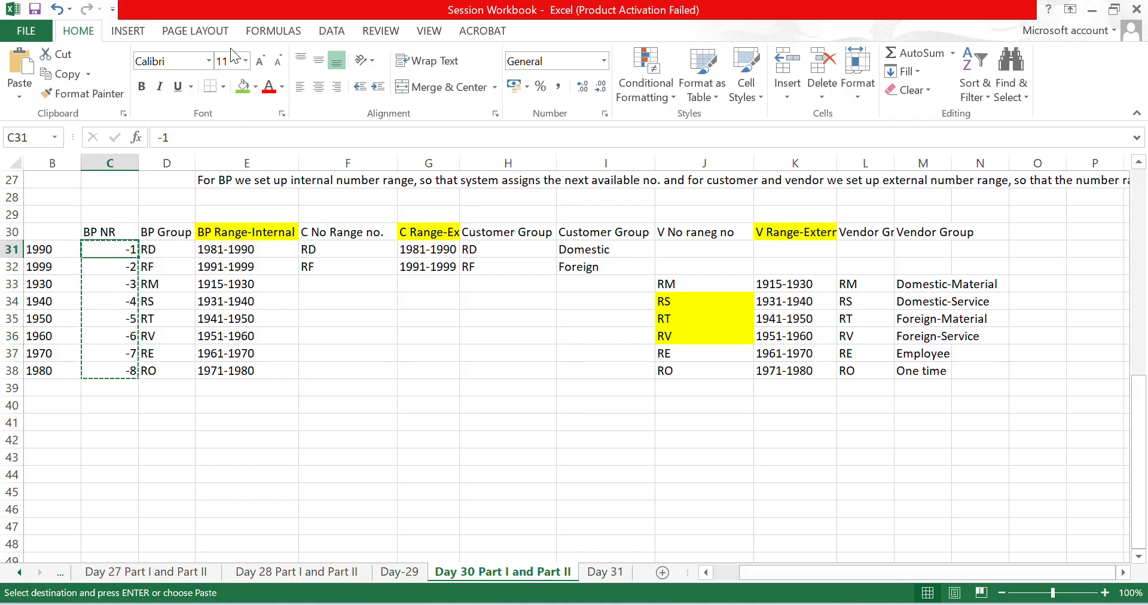
pyautogui.press('Up')
pyautogui.press('Up')
pyautogui.press('Up')
pyautogui.press('Up')
pyautogui.press('Up')
pyautogui.press('Up')
pyautogui.press('Up')
pyautogui.press('Up')
pyautogui.press('Up')
pyautogui.press('Up')
pyautogui.press('Up')
pyautogui.press('Up')
pyautogui.press('Up')
pyautogui.press('Up')
pyautogui.press('Up')
pyautogui.press('Up')
pyautogui.press('Up')
pyautogui.press('Up')
pyautogui.press('Up')
pyautogui.press('Up')
pyautogui.press('Left')
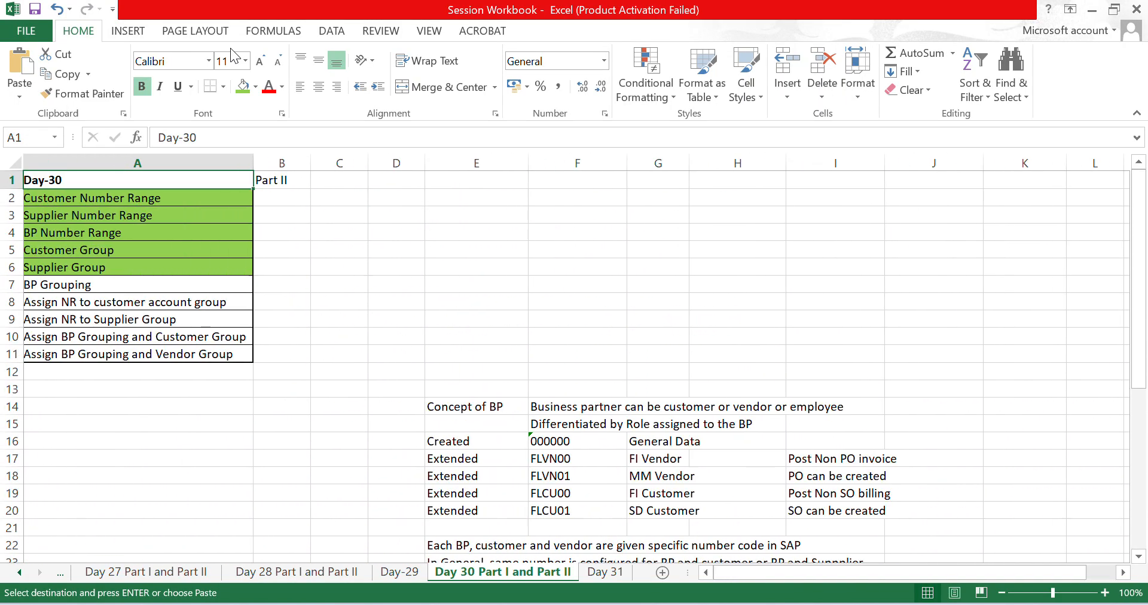
pyautogui.press('Down')
pyautogui.press('Down')
pyautogui.press('Down')
pyautogui.press('Down')
pyautogui.press('Down')
pyautogui.press('Down')
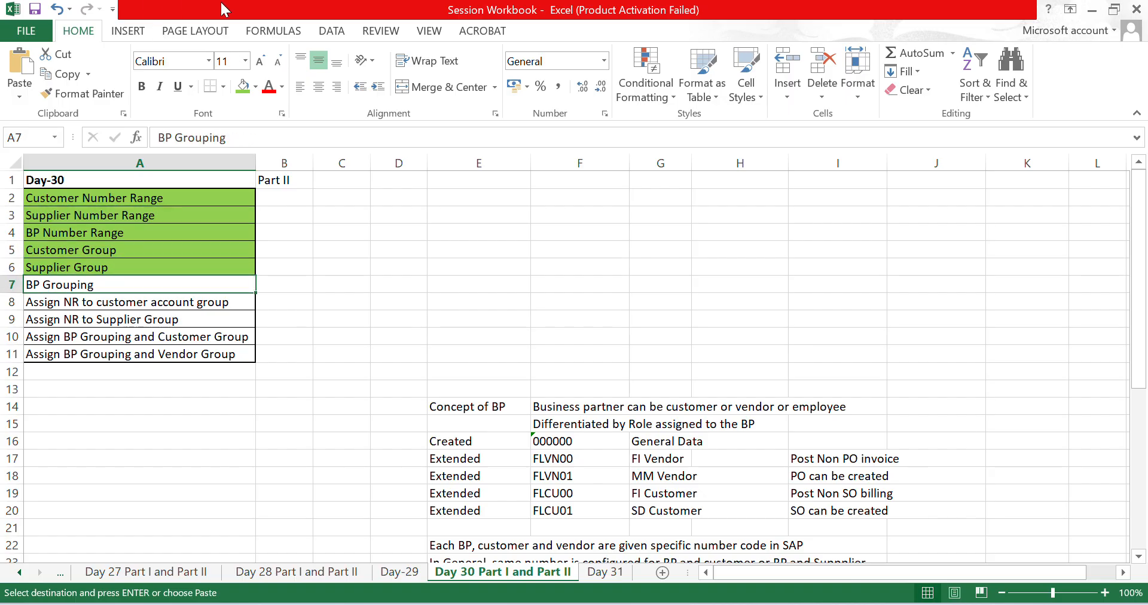
pyautogui.click(243, 86)
pyautogui.press('Down')
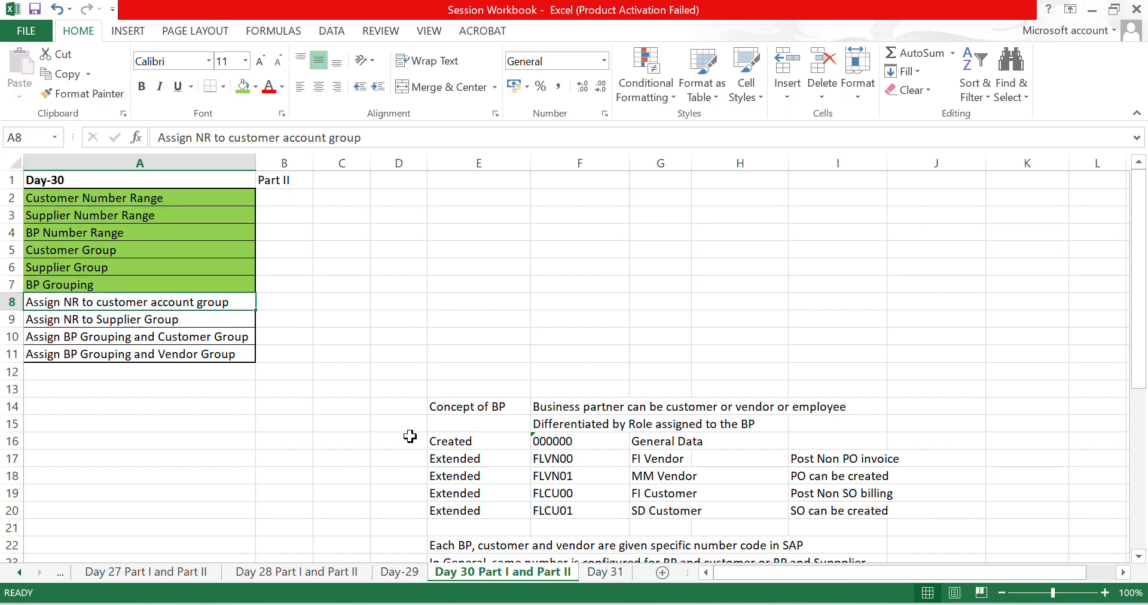
# Switch back to SAP and collapse the Supplier Accounts node under Accounts Receivable and Accounts Payable in the IMG.
pyautogui.hotkey('alt', 'Tab')
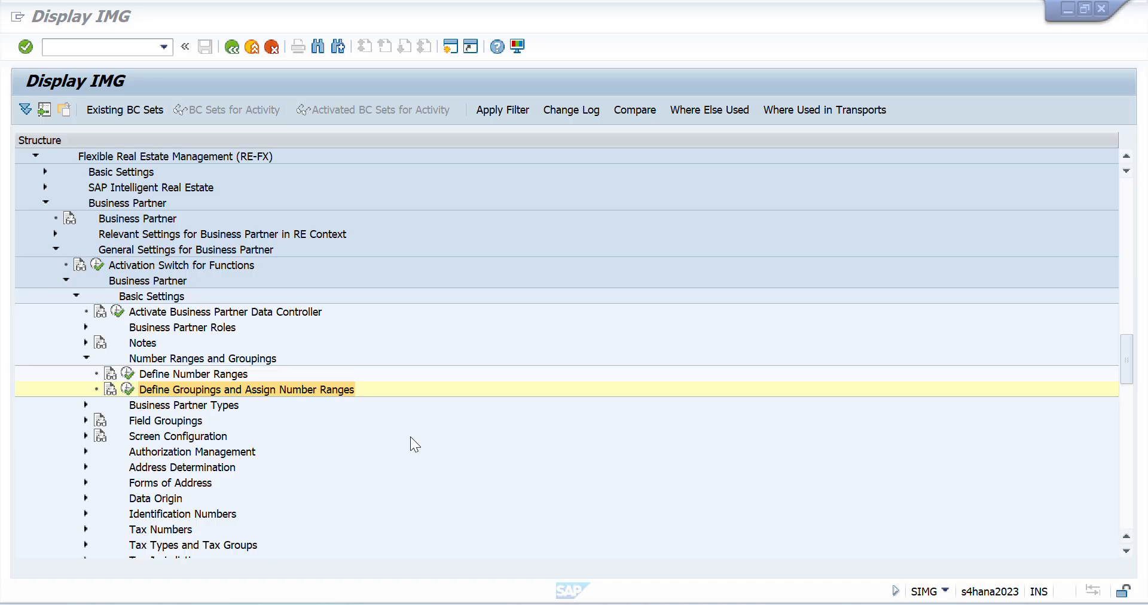
pyautogui.press('Up')
pyautogui.press('Up')
pyautogui.press('Up')
pyautogui.press('Up')
pyautogui.press('Up')
pyautogui.press('Up')
pyautogui.press('Up')
pyautogui.press('Up')
pyautogui.press('Up')
pyautogui.press('Up')
pyautogui.press('Up')
pyautogui.press('Up')
pyautogui.press('Up')
pyautogui.press('Up')
pyautogui.press('Up')
pyautogui.press('Up')
pyautogui.press('Up')
pyautogui.press('Up')
pyautogui.press('Up')
pyautogui.press('Up')
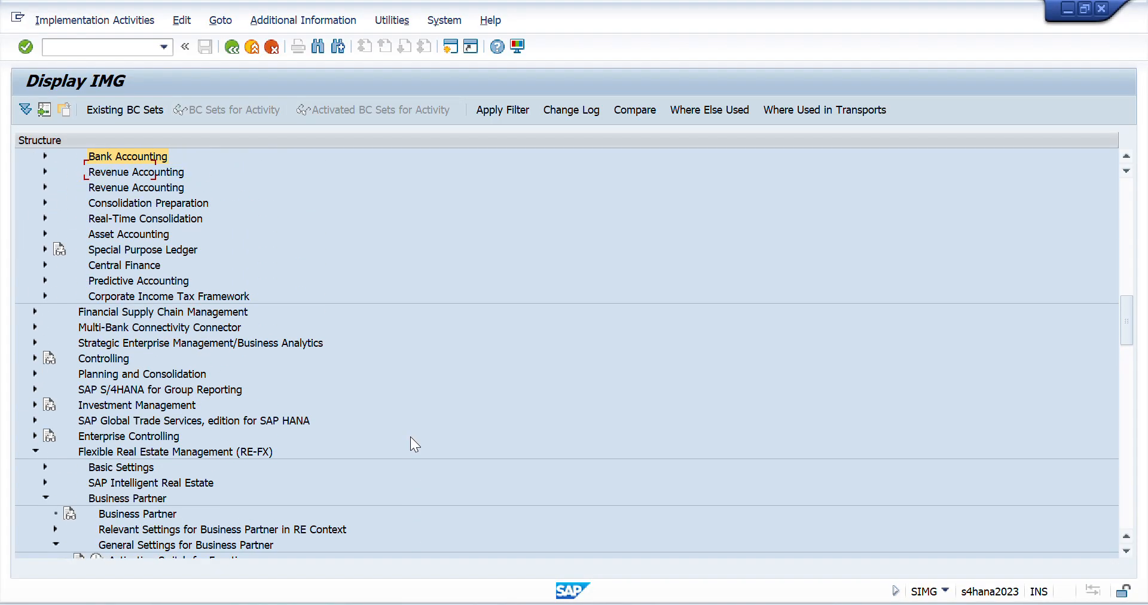
pyautogui.press('Up')
pyautogui.press('Up')
pyautogui.press('Up')
pyautogui.press('Up')
pyautogui.press('Up')
pyautogui.press('Up')
pyautogui.press('Up')
pyautogui.press('Up')
pyautogui.press('Up')
pyautogui.press('Up')
pyautogui.press('Up')
pyautogui.press('Up')
pyautogui.press('Up')
pyautogui.press('Up')
pyautogui.press('Up')
pyautogui.press('Up')
pyautogui.press('Up')
pyautogui.press('Up')
pyautogui.press('Up')
pyautogui.press('Up')
pyautogui.press('Down')
pyautogui.press('Down')
pyautogui.press('Down')
pyautogui.press('Down')
pyautogui.press('Down')
pyautogui.press('Down')
pyautogui.press('Down')
pyautogui.press('Down')
pyautogui.press('Down')
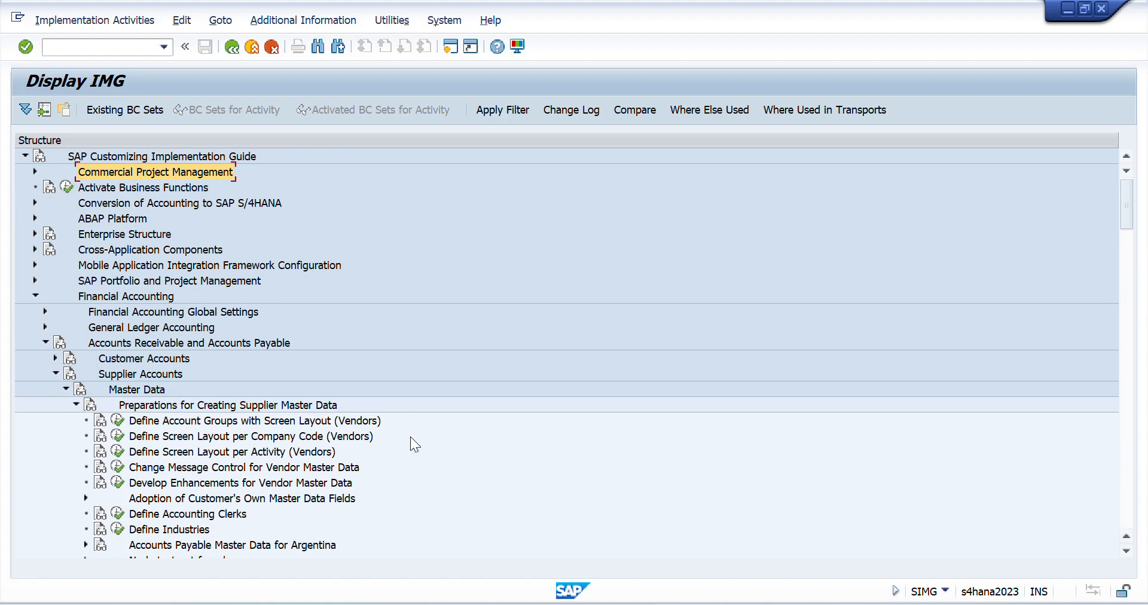
pyautogui.press('Down')
pyautogui.press('Down')
pyautogui.press('Down')
pyautogui.press('Down')
pyautogui.press('Down')
pyautogui.press('Down')
pyautogui.press('Up')
pyautogui.press('Left')
pyautogui.press('Up')
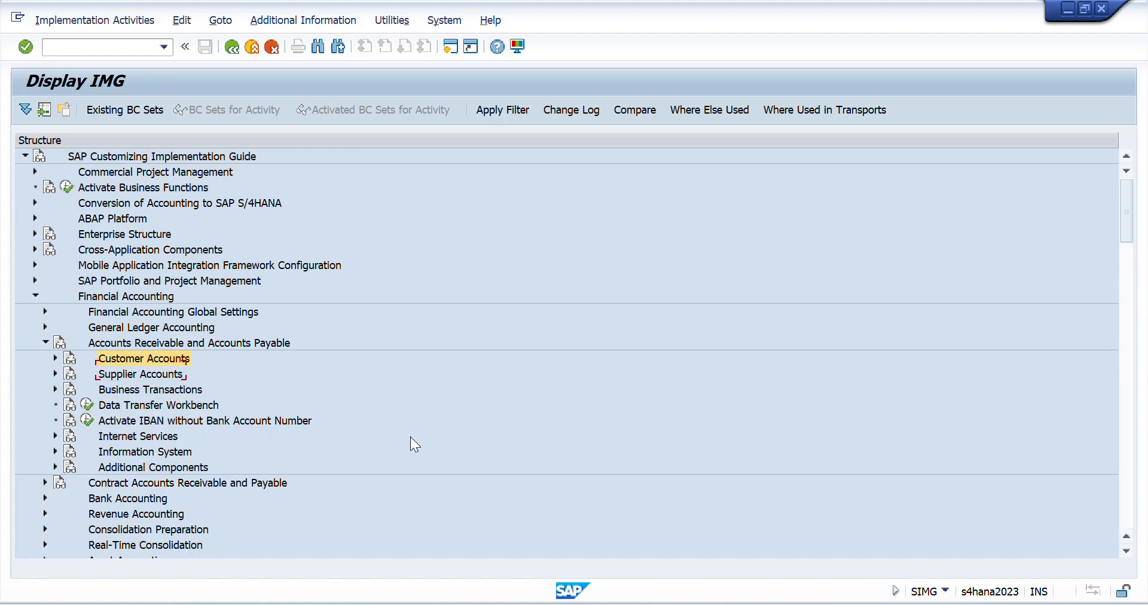
# Expand Customer Accounts and open the activity Assign Number Ranges to Customer Account Groups under the customer master data preparations.
pyautogui.press('Right')
pyautogui.press('Down')
pyautogui.press('Down')
pyautogui.press('Down')
pyautogui.press('Down')
pyautogui.press('Down')
pyautogui.press('Down')
pyautogui.press('Down')
pyautogui.press('Down')
pyautogui.press('Down')
pyautogui.press('Down')
pyautogui.press('Down')
pyautogui.press('Down')
pyautogui.press('Down')
pyautogui.press('Down')
pyautogui.press('Down')
pyautogui.press('Down')
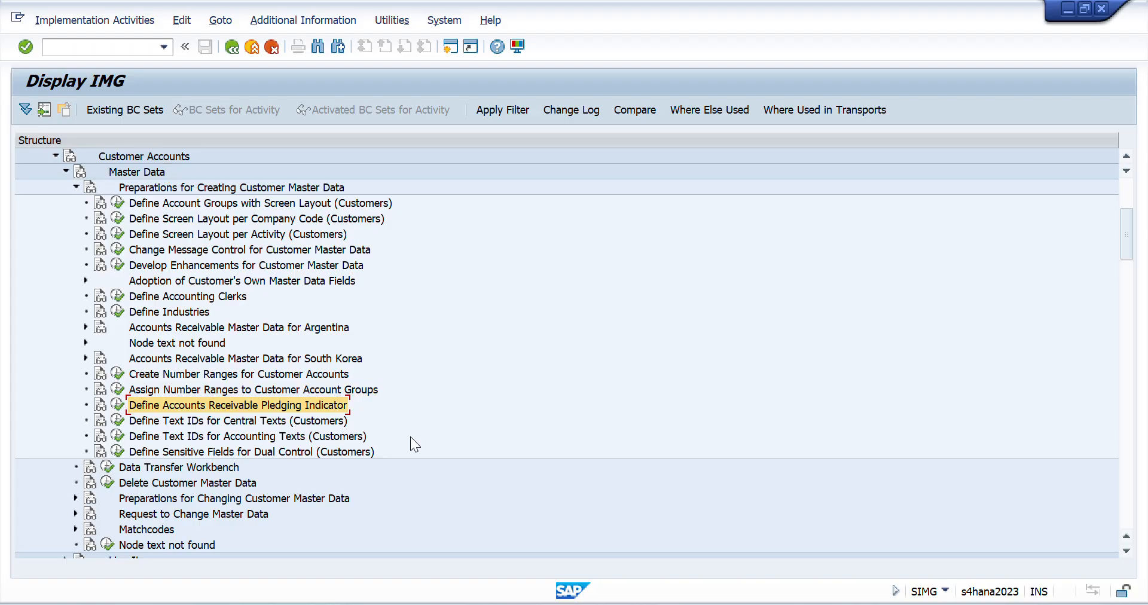
pyautogui.press('Up')
pyautogui.press('Left')
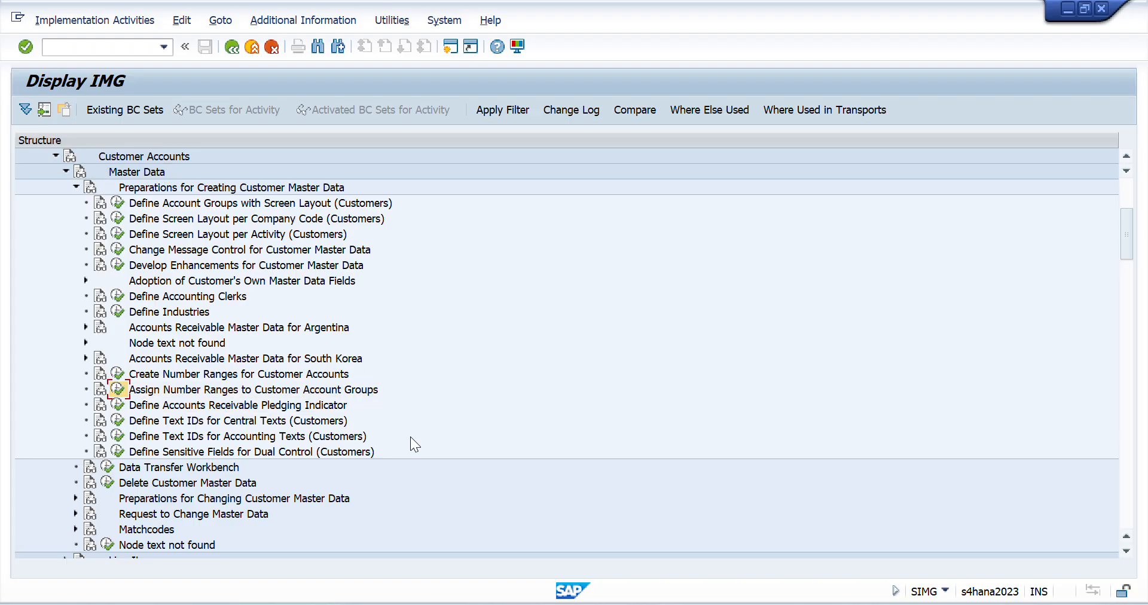
pyautogui.press('Return')
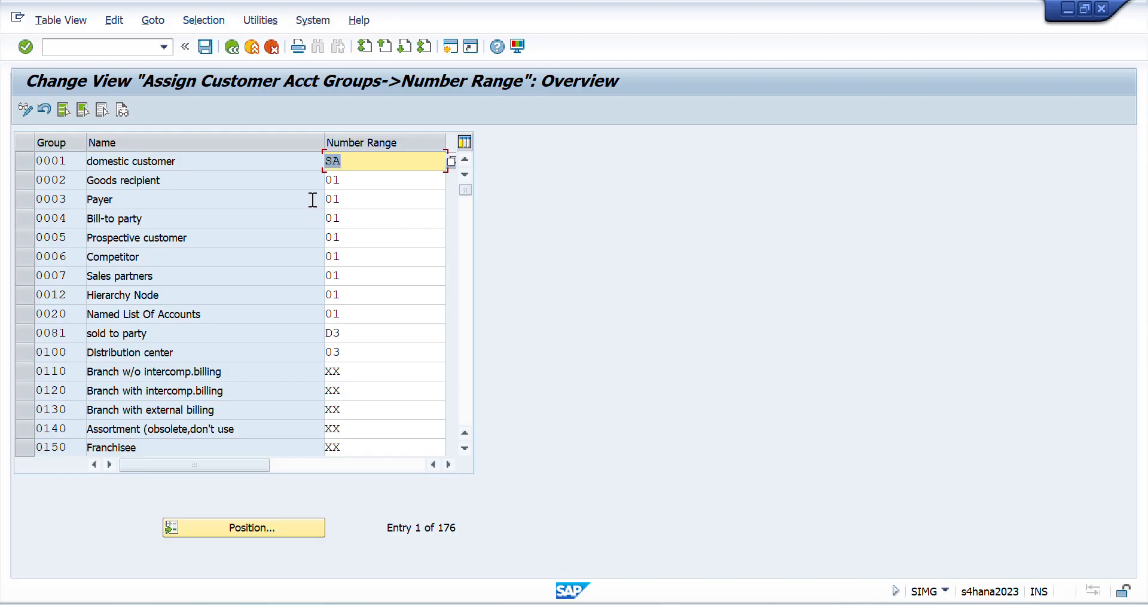
# Position the customer account group list at group RD.
pyautogui.click(249, 530)
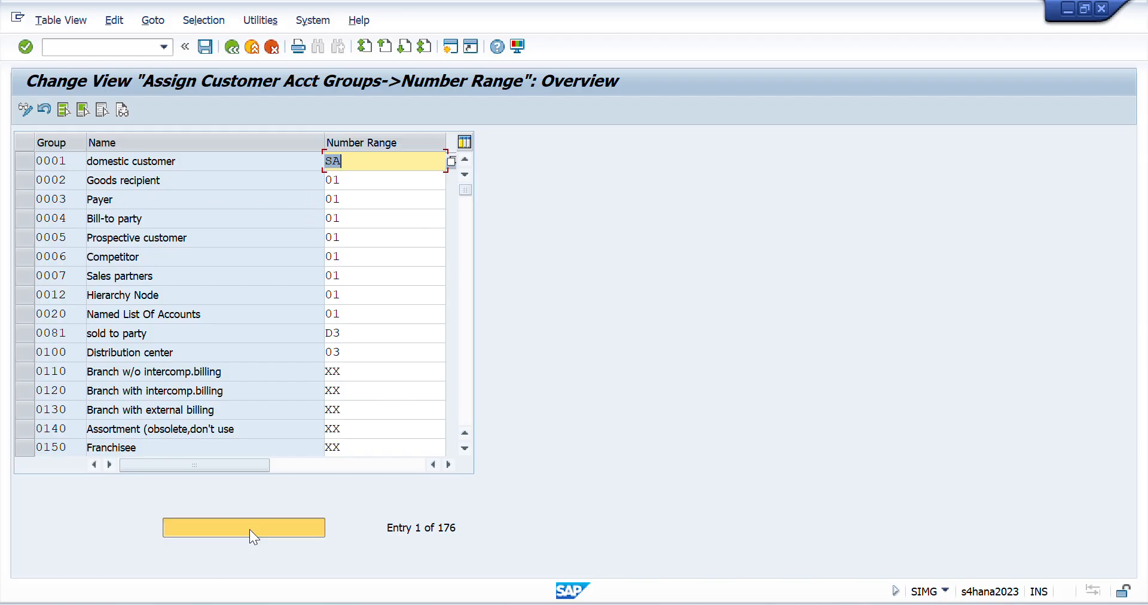
pyautogui.write('ssi')
pyautogui.press('Return')
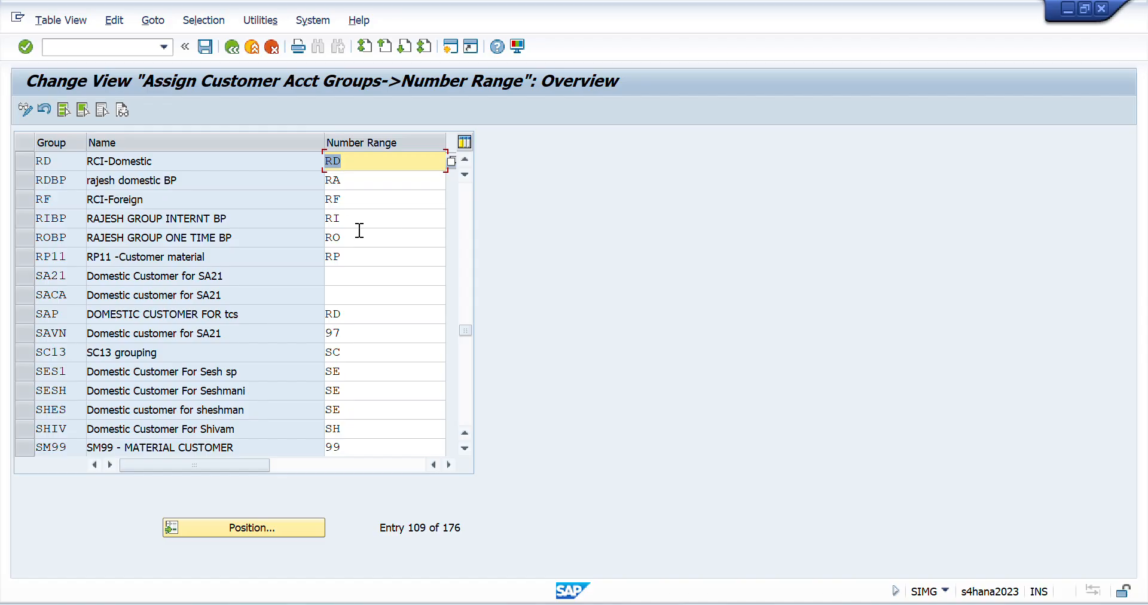
# Switch to Excel and check the customer groups RD and RF in H31:H32 of the Day 30 sheet.
pyautogui.hotkey('alt', 'Tab')
pyautogui.press('Down')
pyautogui.press('Down')
pyautogui.press('Down')
pyautogui.press('Down')
pyautogui.press('Down')
pyautogui.press('Down')
pyautogui.press('Down')
pyautogui.press('Down')
pyautogui.press('Down')
pyautogui.press('Down')
pyautogui.press('Down')
pyautogui.press('Down')
pyautogui.press('Down')
pyautogui.press('Down')
pyautogui.press('Down')
pyautogui.press('Down')
pyautogui.press('Down')
pyautogui.press('Down')
pyautogui.press('Down')
pyautogui.press('Down')
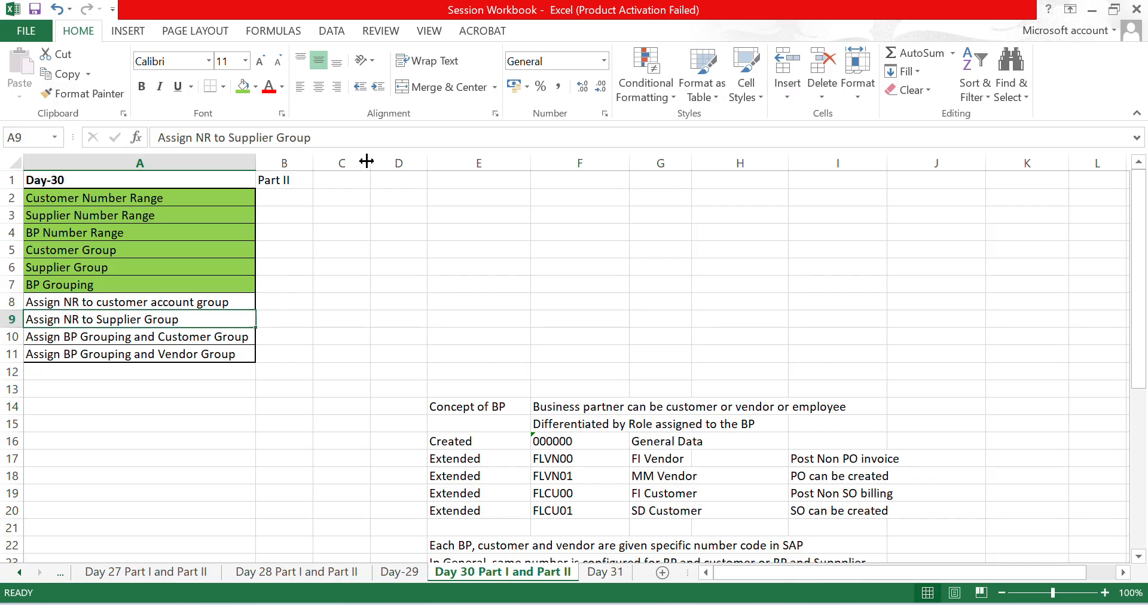
pyautogui.press('Right')
pyautogui.press('Right')
pyautogui.press('Right')
pyautogui.press('Right')
pyautogui.press('Right')
pyautogui.press('Right')
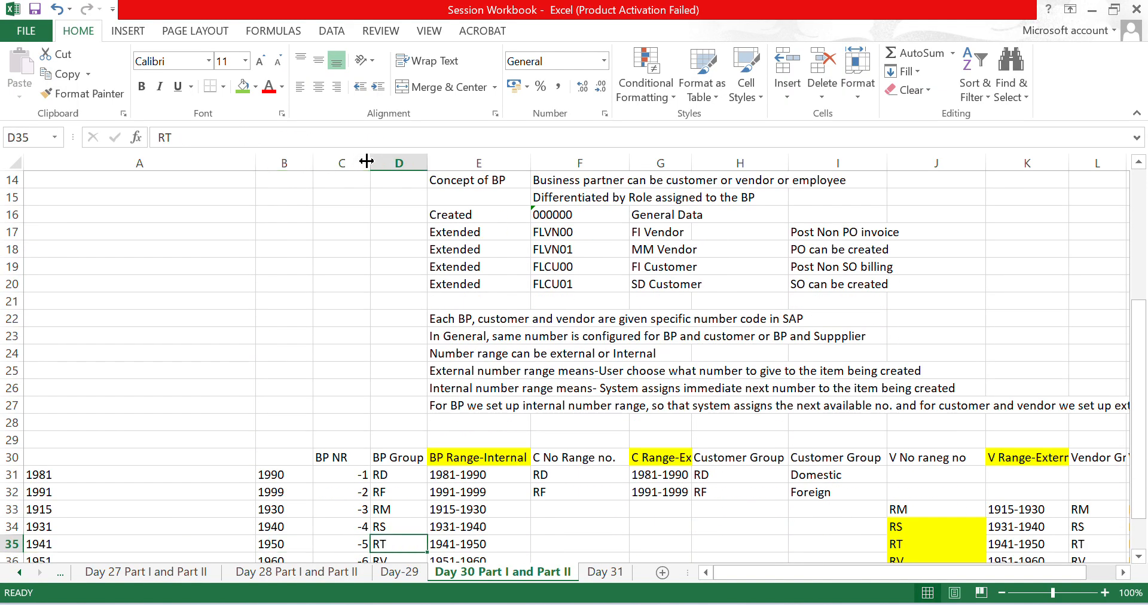
pyautogui.press('Up')
pyautogui.press('Up')
pyautogui.press('Up')
pyautogui.press('Up')
pyautogui.press('Right')
pyautogui.hotkey('shift', 'Down')
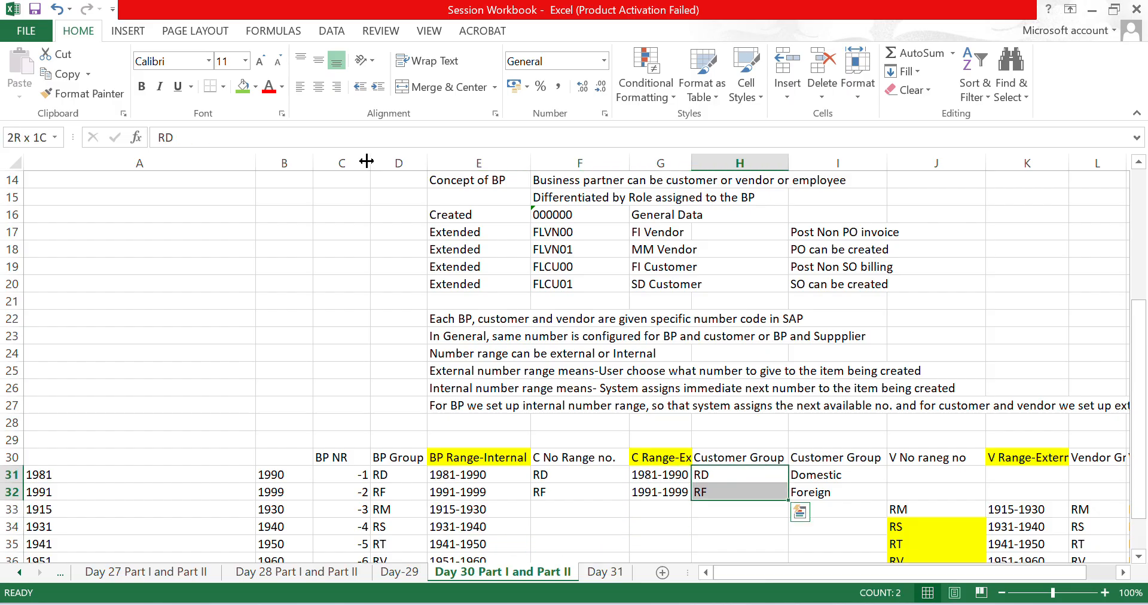
# Check the matching customer number range entries under C No Range no. in F30:F32.
pyautogui.press('Left')
pyautogui.press('Left')
pyautogui.press('Up')
pyautogui.hotkey('shift', 'Down')
pyautogui.hotkey('shift', 'Down')
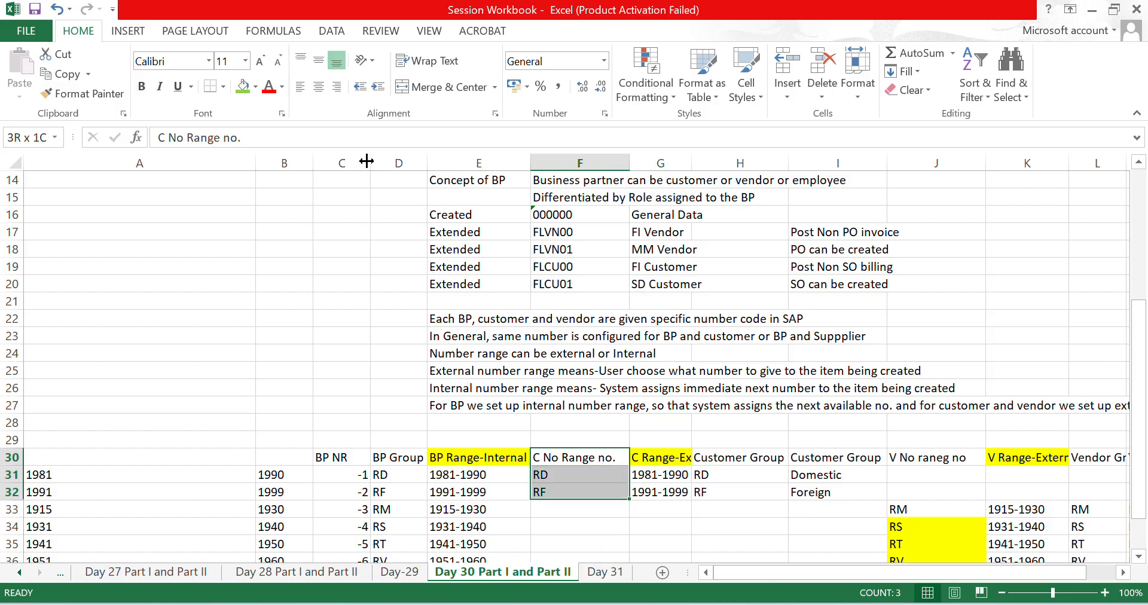
# Switch back to SAP, leave the customer account group assignment and collapse the Customer Accounts node in the IMG.
pyautogui.hotkey('alt', 'Tab')
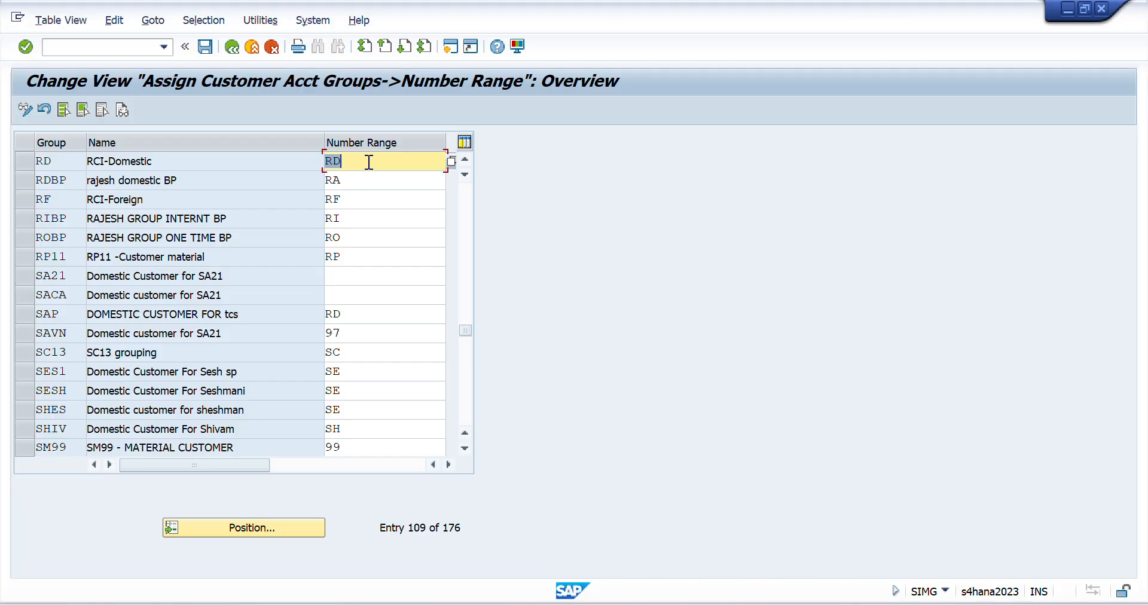
pyautogui.click(230, 50)
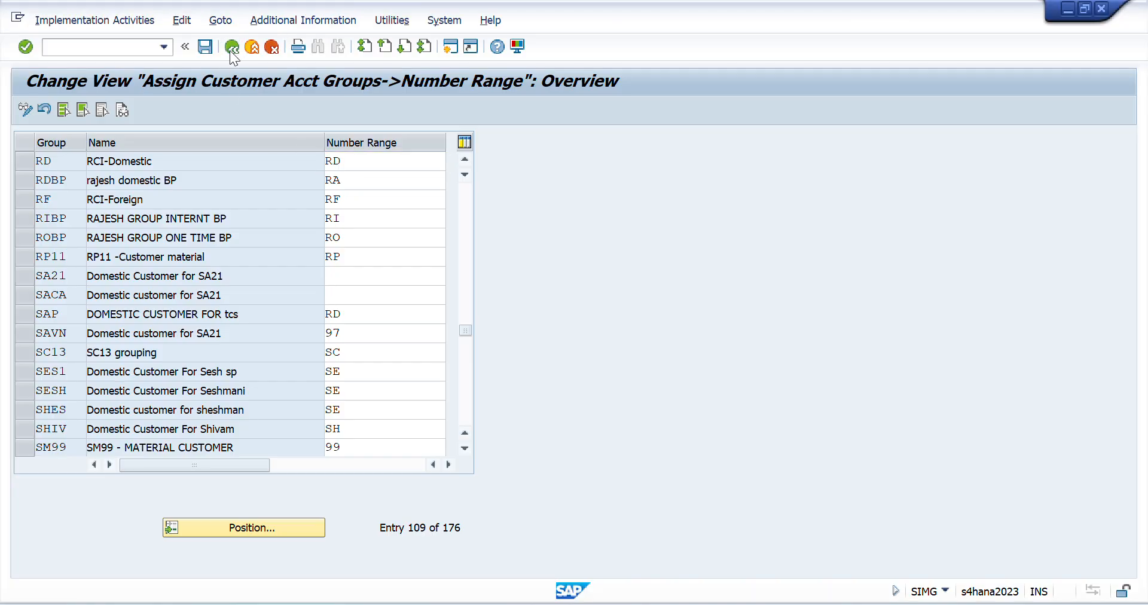
pyautogui.press('Up')
pyautogui.press('Up')
pyautogui.press('Up')
pyautogui.press('Up')
pyautogui.press('Up')
pyautogui.press('Up')
pyautogui.press('Up')
pyautogui.press('Up')
pyautogui.press('Up')
pyautogui.press('Up')
pyautogui.press('Up')
pyautogui.press('Up')
pyautogui.press('Up')
pyautogui.press('Up')
pyautogui.press('Up')
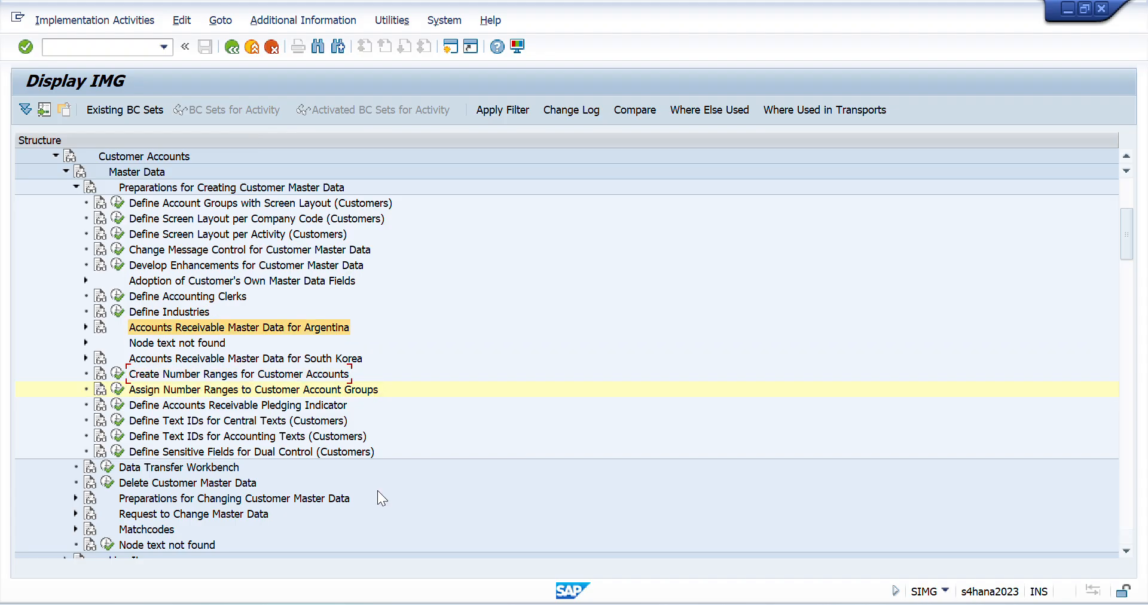
pyautogui.press('Left')
# Expand Supplier Accounts and open the activity Assign Number Ranges to Vendor Account Groups under the supplier master data preparations.
pyautogui.press('Down')
pyautogui.press('Right')
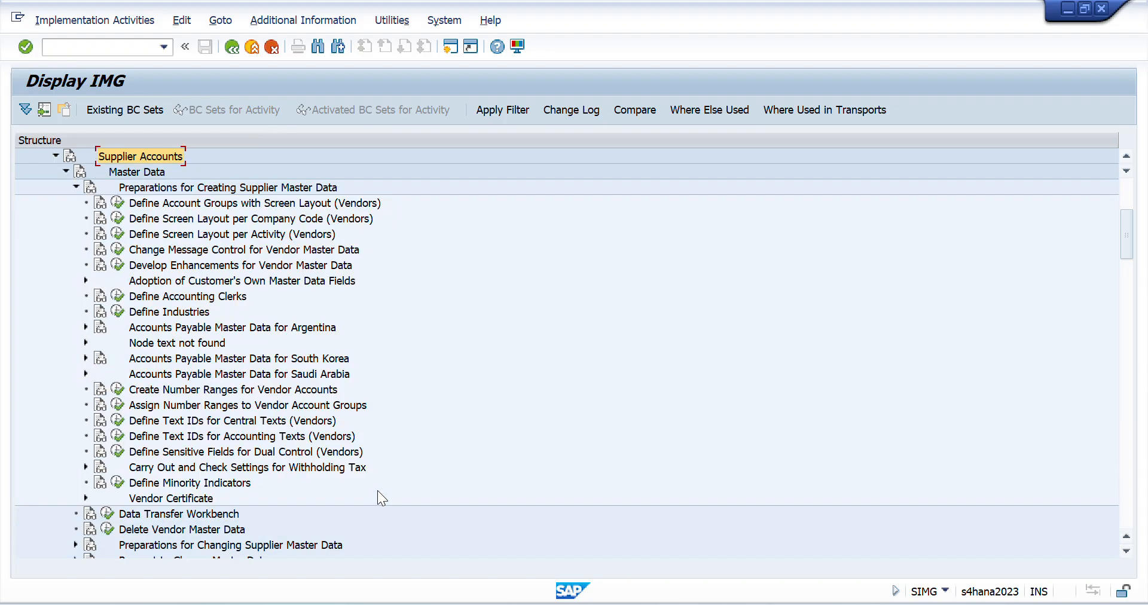
pyautogui.press('Down')
pyautogui.press('Down')
pyautogui.press('Down')
pyautogui.press('Down')
pyautogui.press('Down')
pyautogui.press('Down')
pyautogui.press('Down')
pyautogui.press('Down')
pyautogui.press('Down')
pyautogui.press('Down')
pyautogui.press('Down')
pyautogui.press('Down')
pyautogui.press('Down')
pyautogui.press('Down')
pyautogui.press('Down')
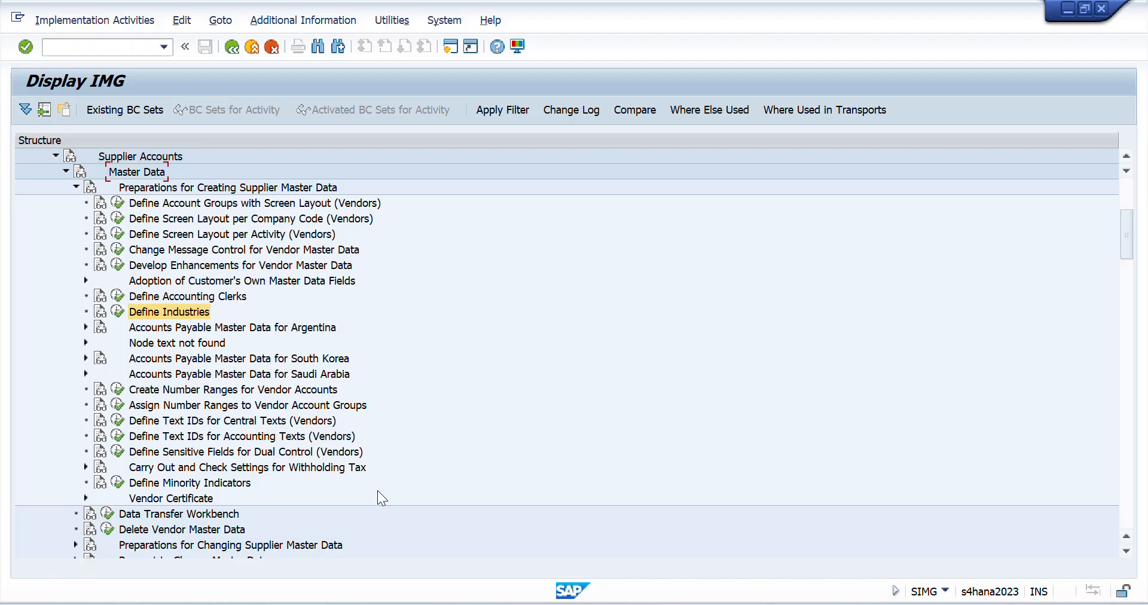
pyautogui.press('Down')
pyautogui.press('Return')
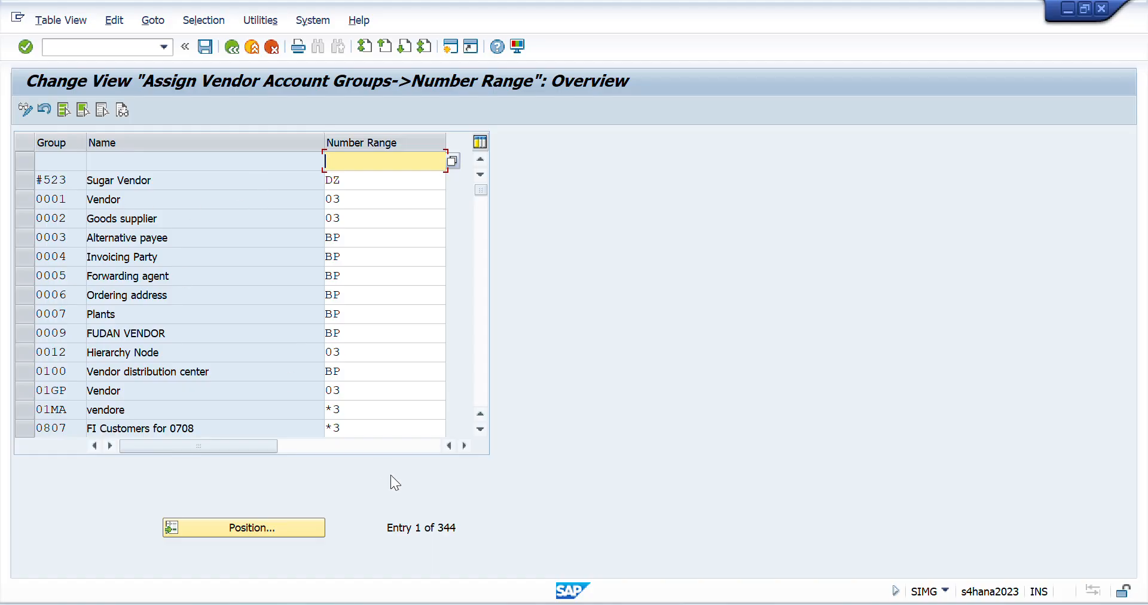
# Switch to Excel and compare the vendor number ranges RM, RS, RT and RV with their external ranges and vendor groups in rows 33 to 36.
pyautogui.hotkey('alt', 'Tab')
pyautogui.press('Down')
pyautogui.press('Down')
pyautogui.press('Down')
pyautogui.press('Down')
pyautogui.press('Right')
pyautogui.press('Right')
pyautogui.press('Right')
pyautogui.press('Right')
pyautogui.press('Right')
pyautogui.press('Right')
pyautogui.press('Right')
pyautogui.press('Right')
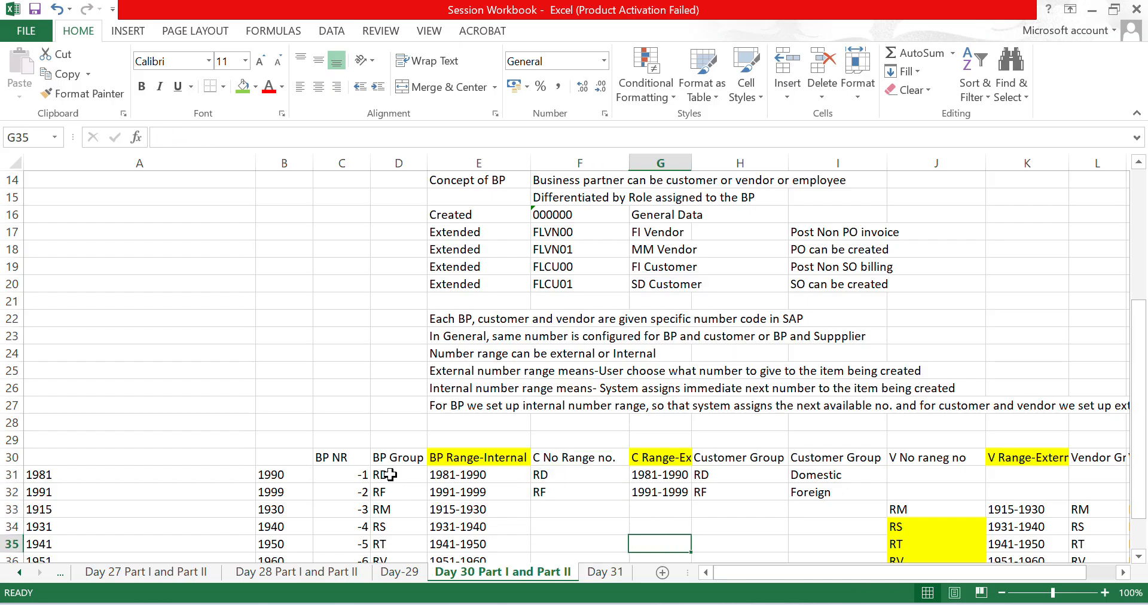
pyautogui.press('Left')
pyautogui.press('Left')
pyautogui.press('Left')
pyautogui.press('Left')
pyautogui.press('Up')
pyautogui.press('Up')
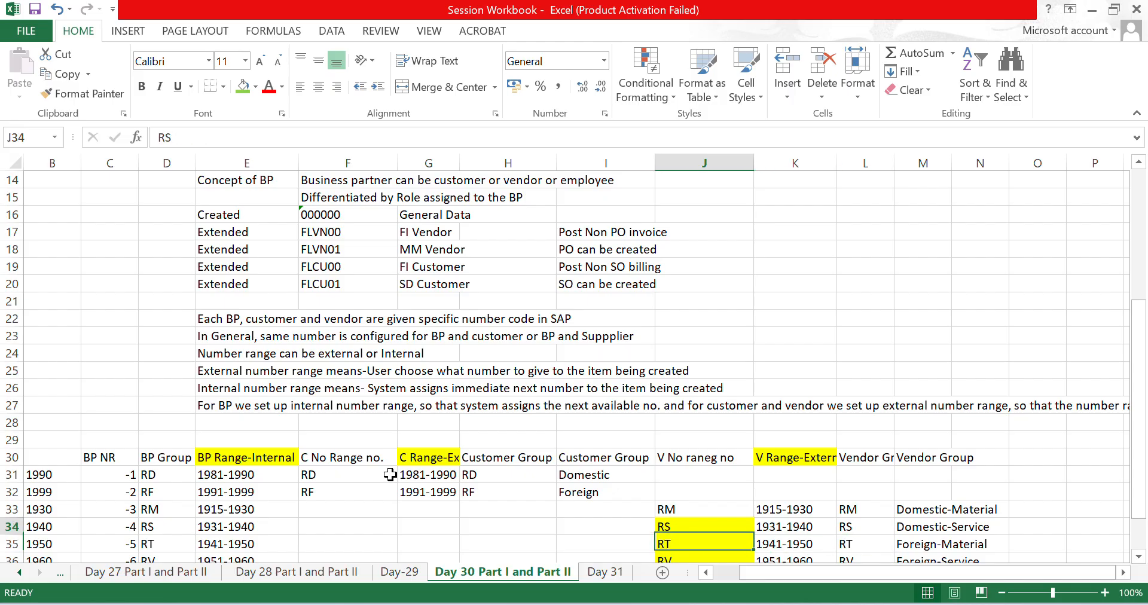
pyautogui.hotkey('shift', 'Right')
pyautogui.hotkey('shift', 'Right')
pyautogui.press('Down')
pyautogui.hotkey('shift', 'Right')
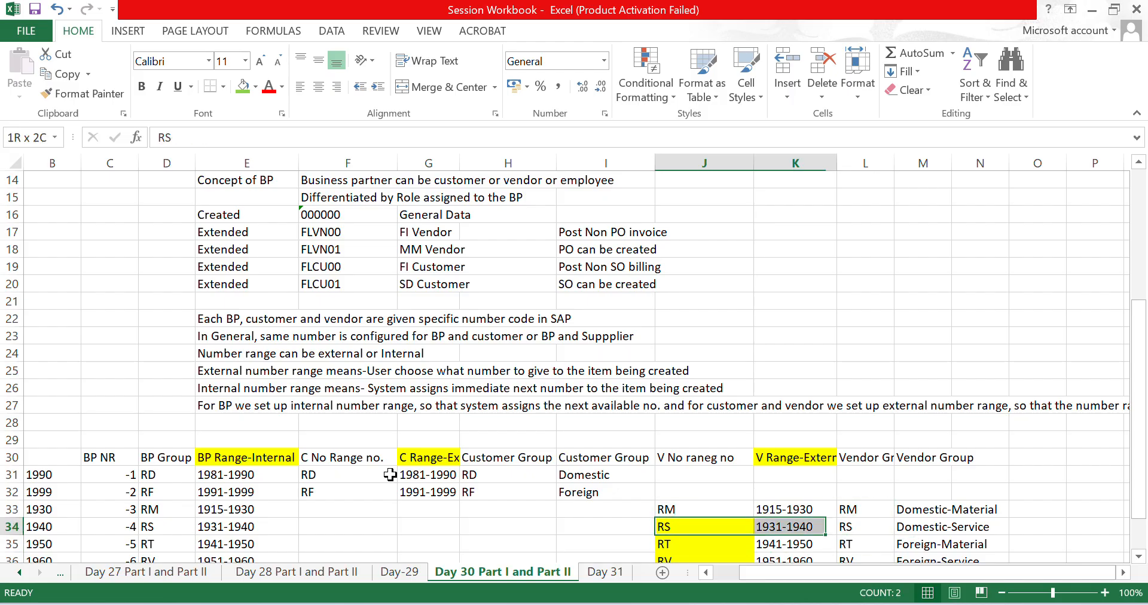
pyautogui.hotkey('shift', 'Right')
pyautogui.press('Down')
pyautogui.hotkey('shift', 'Right')
pyautogui.hotkey('shift', 'Right')
pyautogui.press('Down')
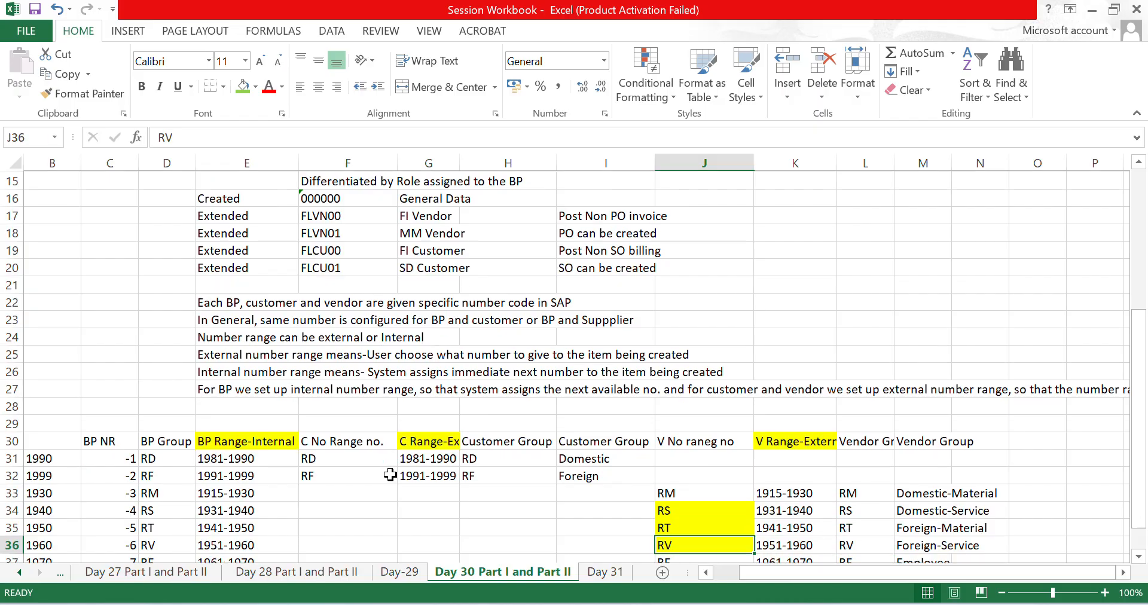
pyautogui.press('Up')
pyautogui.press('Up')
# Switch back to SAP and leave the vendor account group assignment to return to the IMG structure.
pyautogui.hotkey('alt', 'Tab')
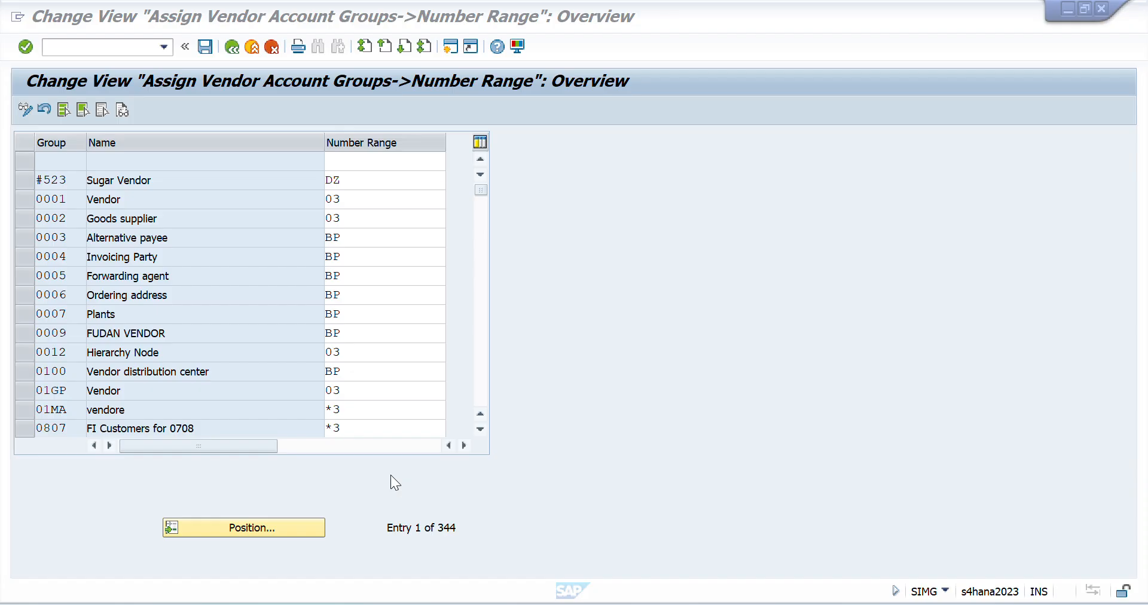
pyautogui.click(232, 47)
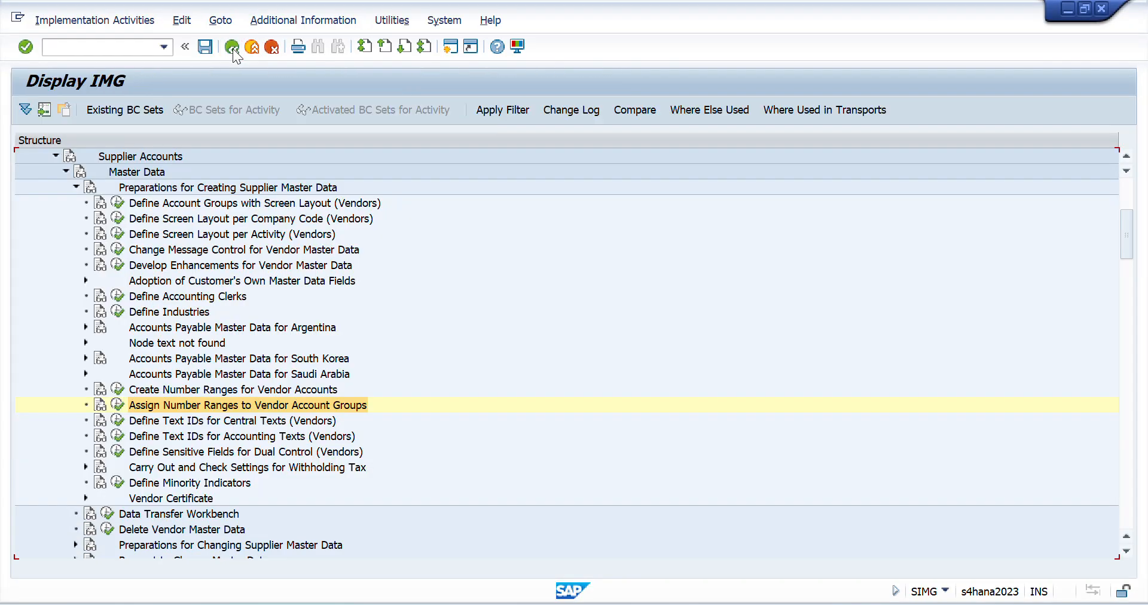
# Switch to Excel and mark the customer and supplier number range assignment items in A8:A9 of the checklist with the green fill.
pyautogui.hotkey('alt', 'Tab')
pyautogui.press('Left')
pyautogui.press('Left')
pyautogui.press('Left')
pyautogui.press('Left')
pyautogui.press('Left')
pyautogui.press('Left')
pyautogui.press('Left')
pyautogui.press('Left')
pyautogui.press('Left')
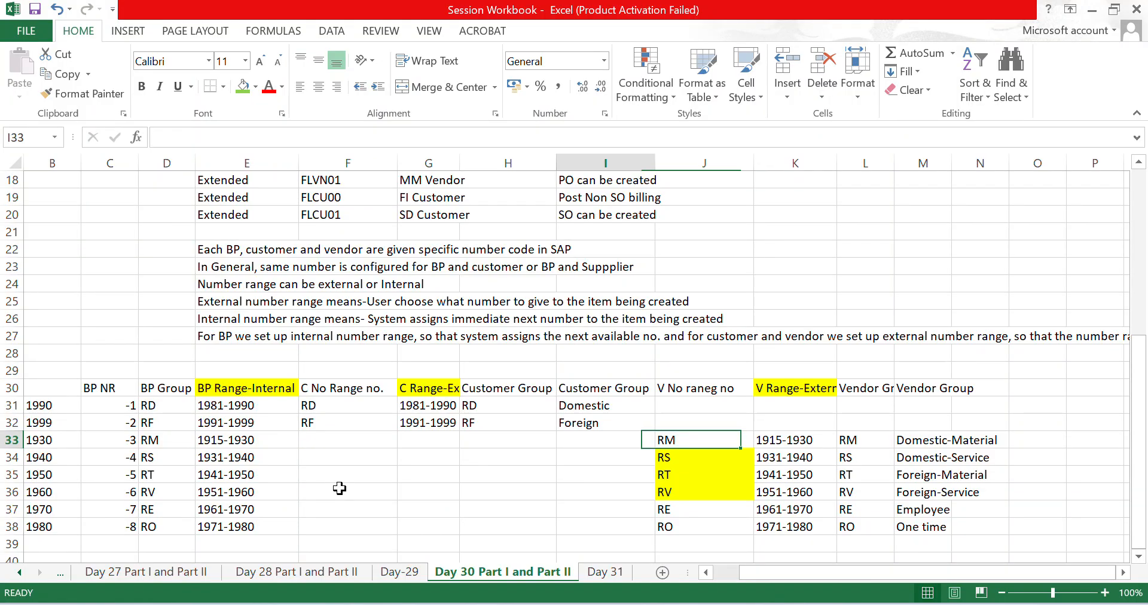
pyautogui.hotkey('ctrl', 'Home')
pyautogui.press('Down')
pyautogui.press('Down')
pyautogui.press('Down')
pyautogui.press('Down')
pyautogui.press('Down')
pyautogui.press('Down')
pyautogui.press('Down')
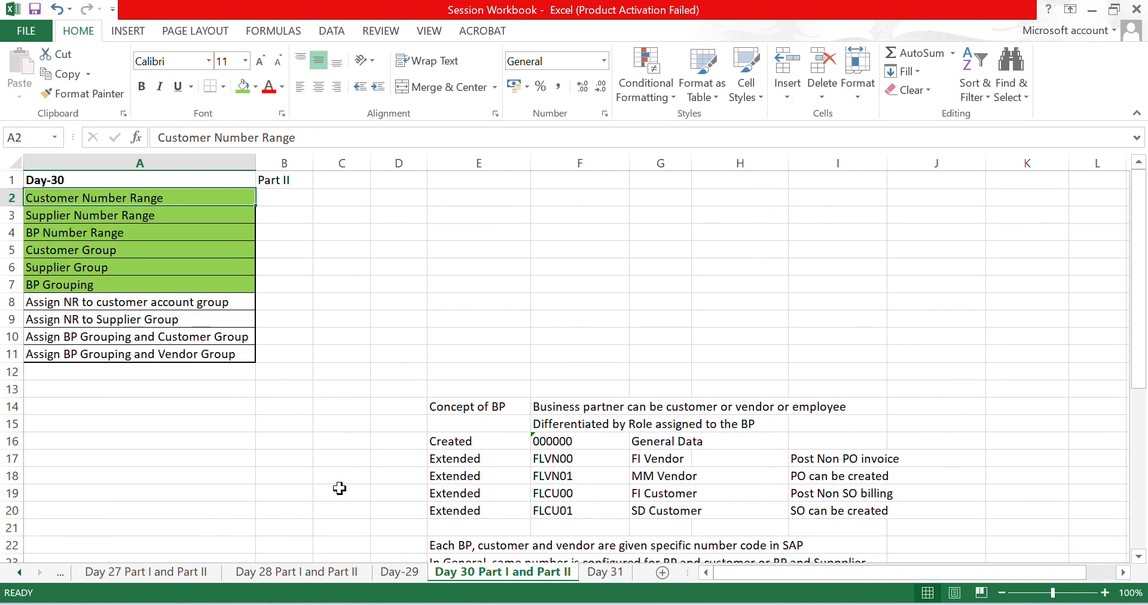
pyautogui.hotkey('shift', 'Down')
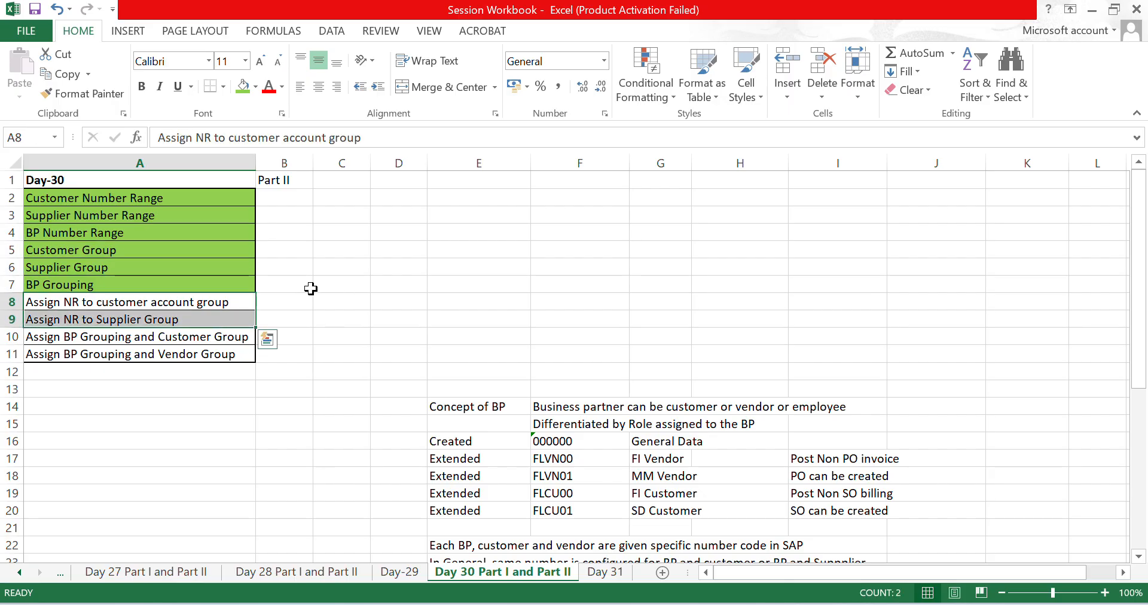
pyautogui.click(243, 85)
# Select the remaining BP grouping assignment items for customer and vendor groups in A10:A11 of the checklist.
pyautogui.press('Down')
pyautogui.press('Down')
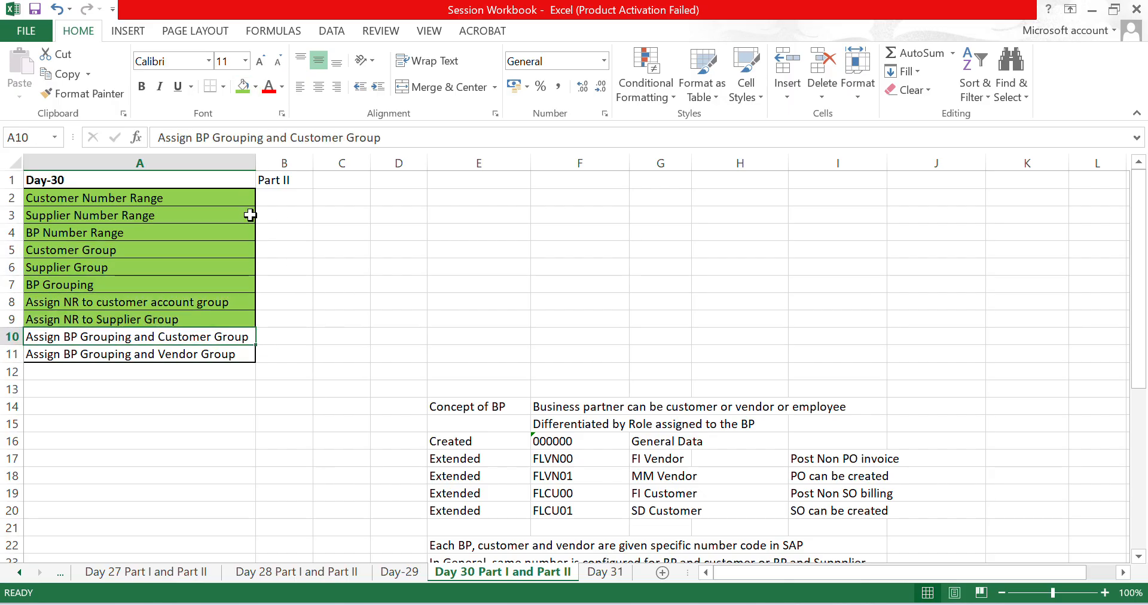
pyautogui.hotkey('shift', 'Down')
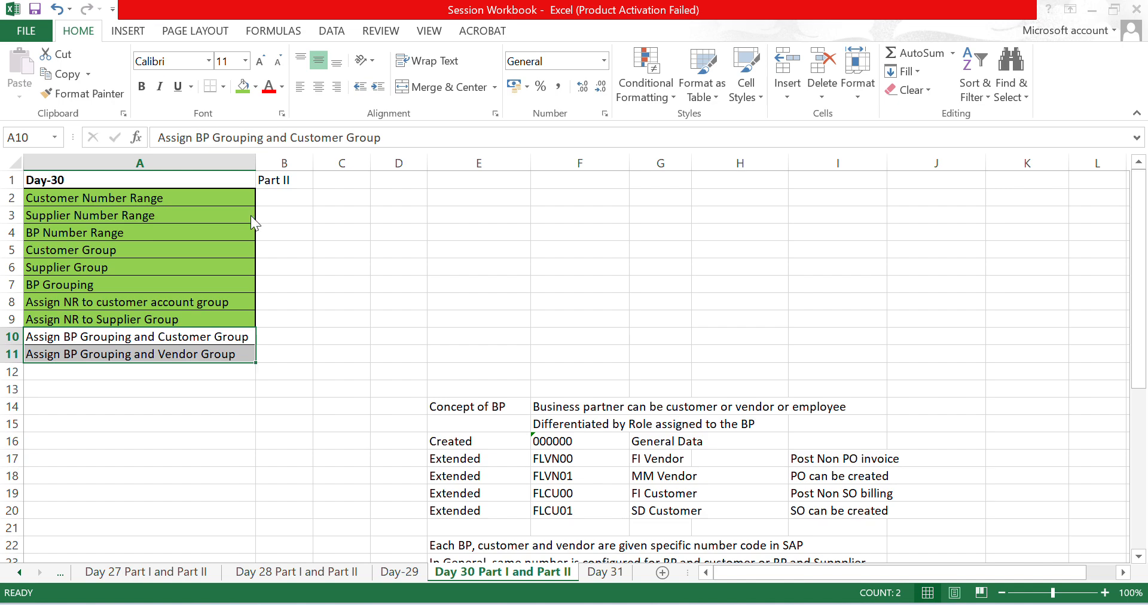
# Switch to SAP and look through the IMG structure for the business partner settings under Flexible Real Estate Management (RE-FX).
pyautogui.hotkey('alt', 'Tab')
pyautogui.scroll(-20, 254, 222)
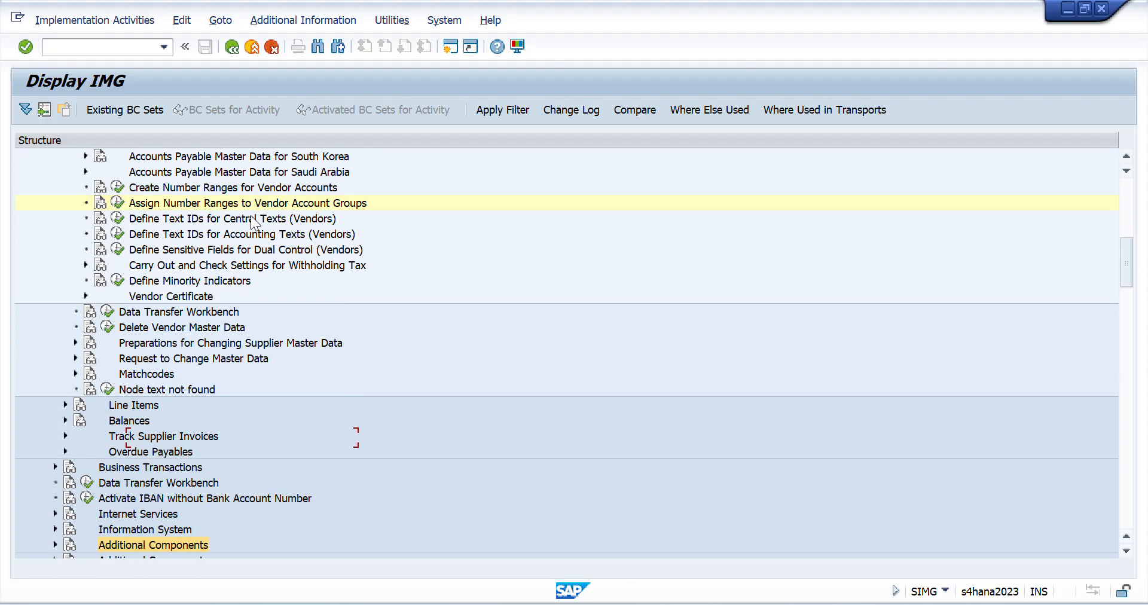
pyautogui.press('Down')
pyautogui.press('Down')
pyautogui.press('Down')
pyautogui.press('Down')
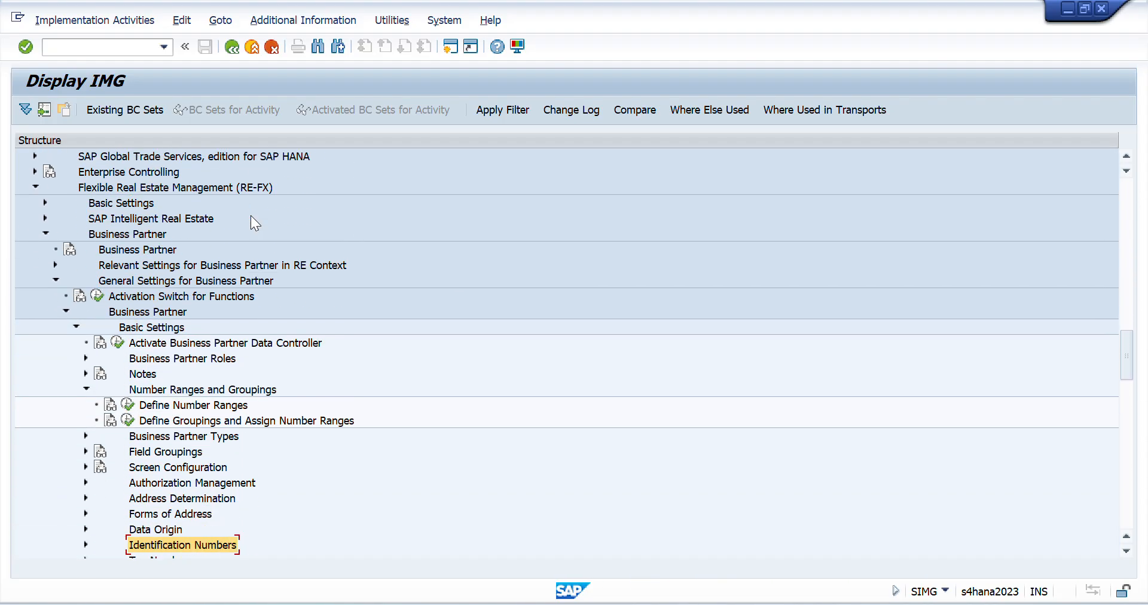
pyautogui.press('Up')
pyautogui.press('Up')
pyautogui.press('Up')
pyautogui.press('Up')
pyautogui.press('Up')
pyautogui.press('Up')
pyautogui.press('Up')
pyautogui.press('Up')
pyautogui.press('Up')
pyautogui.press('Up')
pyautogui.press('Up')
pyautogui.press('Up')
pyautogui.press('Up')
pyautogui.press('Up')
pyautogui.press('Up')
pyautogui.press('Up')
pyautogui.press('Up')
pyautogui.press('Up')
pyautogui.press('Up')
pyautogui.press('Up')
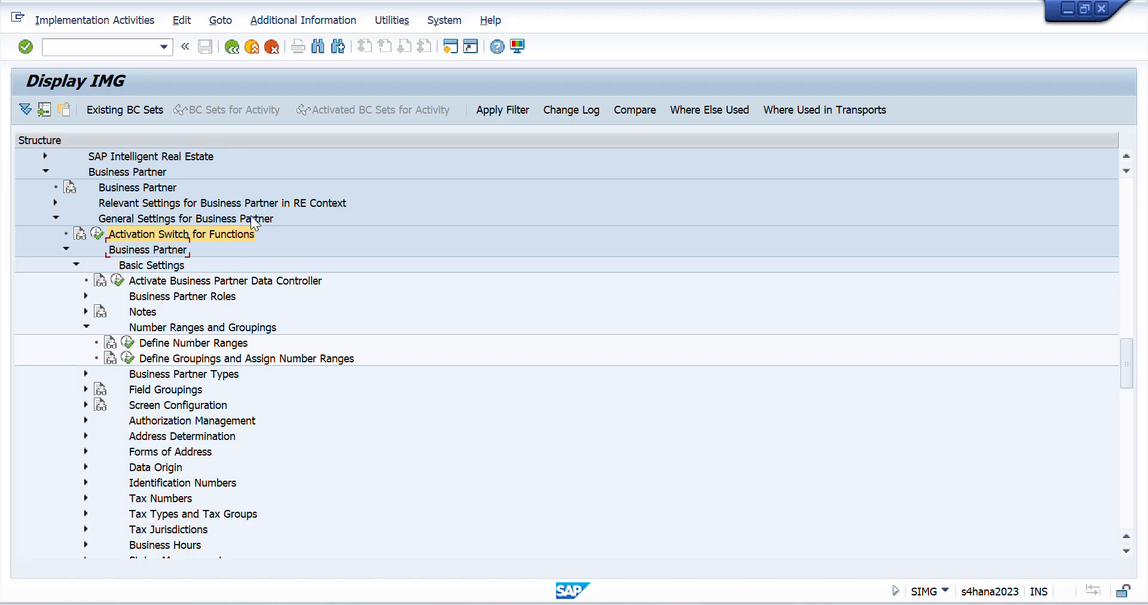
pyautogui.press('Down')
pyautogui.press('Down')
pyautogui.press('Down')
pyautogui.press('Down')
pyautogui.press('Down')
pyautogui.press('Down')
pyautogui.press('Down')
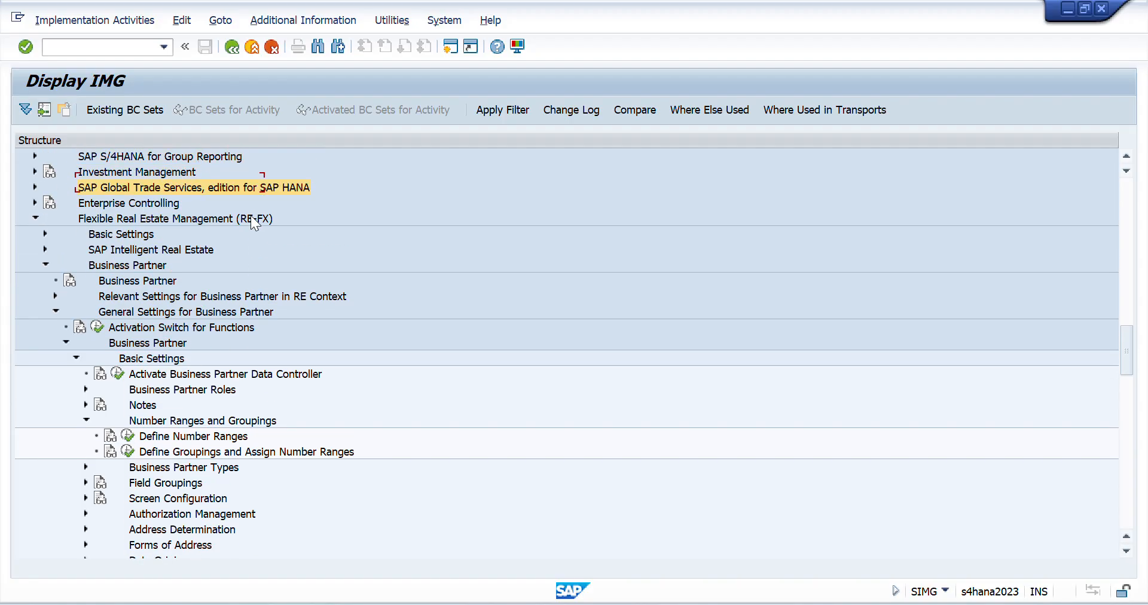
pyautogui.press('Up')
pyautogui.press('Up')
pyautogui.press('Up')
pyautogui.press('Up')
pyautogui.press('Up')
pyautogui.press('Up')
pyautogui.press('Up')
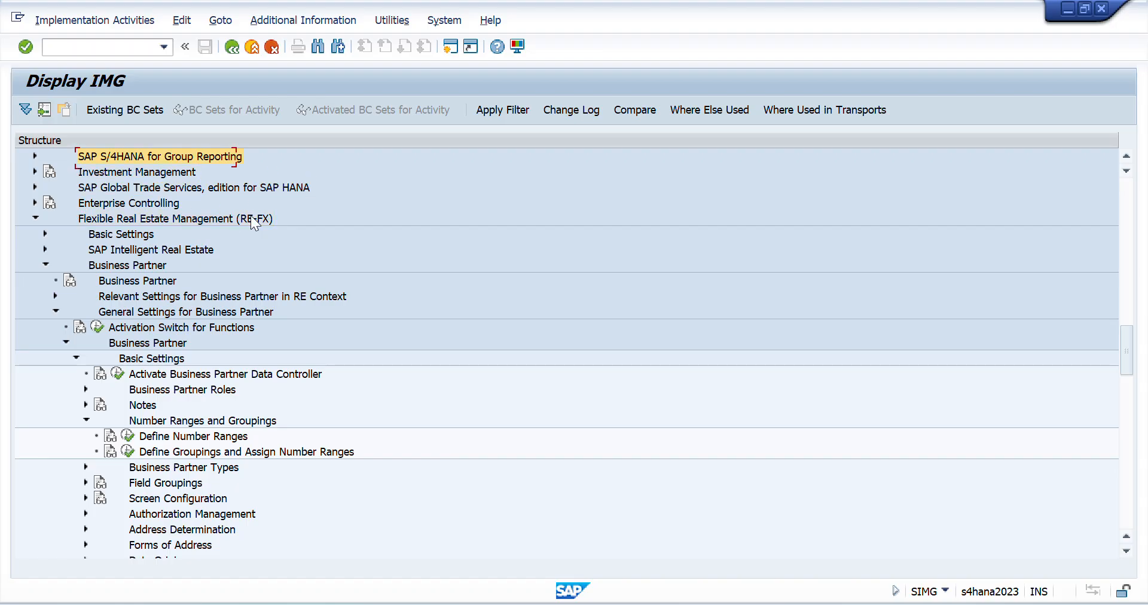
pyautogui.press('Down')
pyautogui.press('Down')
pyautogui.press('Down')
pyautogui.press('Down')
pyautogui.press('Down')
pyautogui.press('Down')
pyautogui.press('Down')
pyautogui.press('Left')
pyautogui.press('Up')
pyautogui.press('Up')
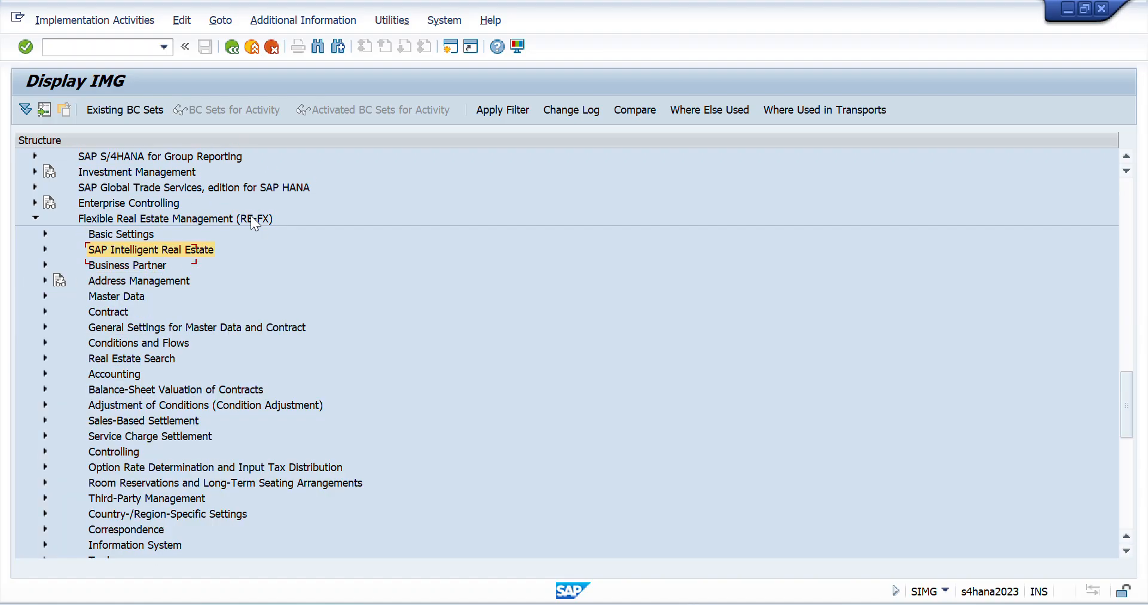
pyautogui.press('Up')
pyautogui.press('Up')
pyautogui.press('Up')
pyautogui.press('Up')
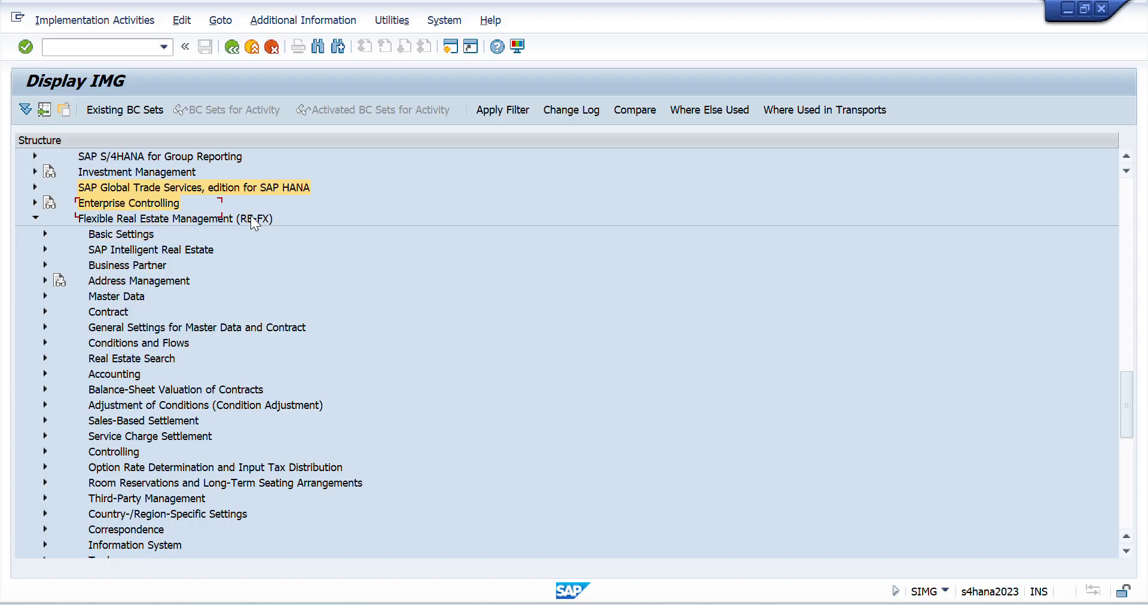
pyautogui.press('Down')
pyautogui.press('Down')
pyautogui.press('Down')
pyautogui.press('Down')
pyautogui.press('Down')
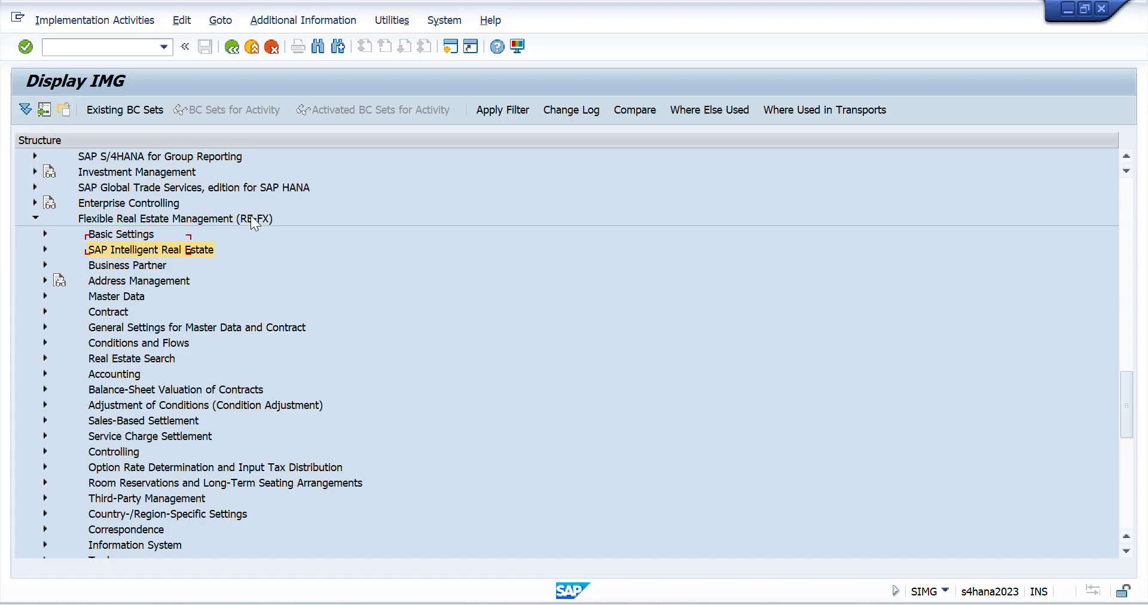
# Expand the Business Partner node under Flexible Real Estate Management (RE-FX) and collapse its Basic Settings subnode.
pyautogui.press('Down')
pyautogui.press('Right')
pyautogui.press('Down')
pyautogui.press('Down')
pyautogui.press('Down')
pyautogui.press('Down')
pyautogui.press('Down')
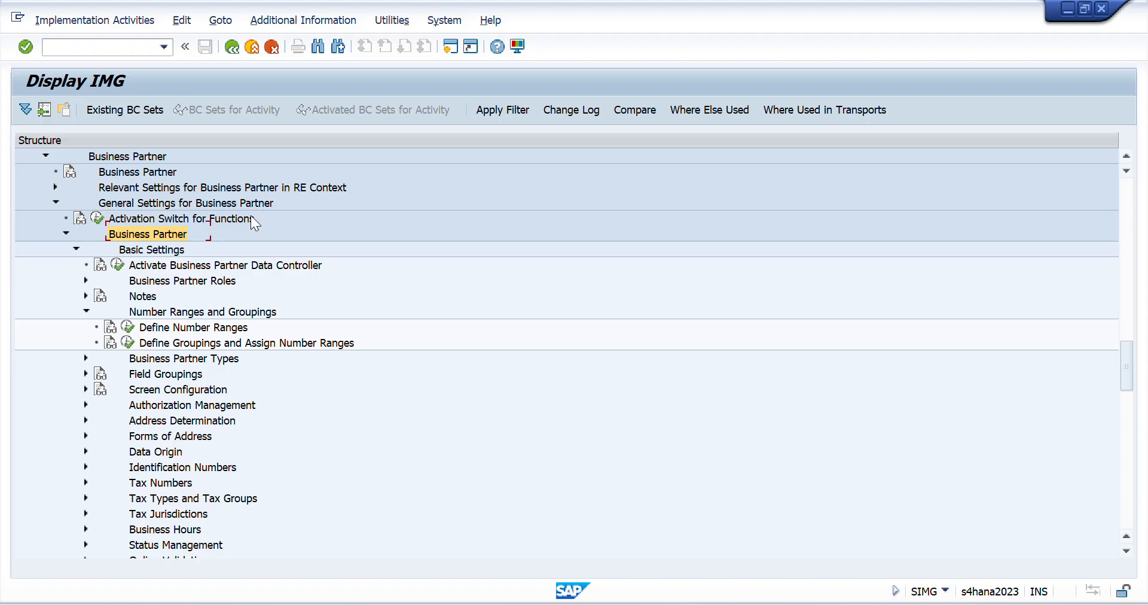
pyautogui.press('Down')
pyautogui.press('Left')
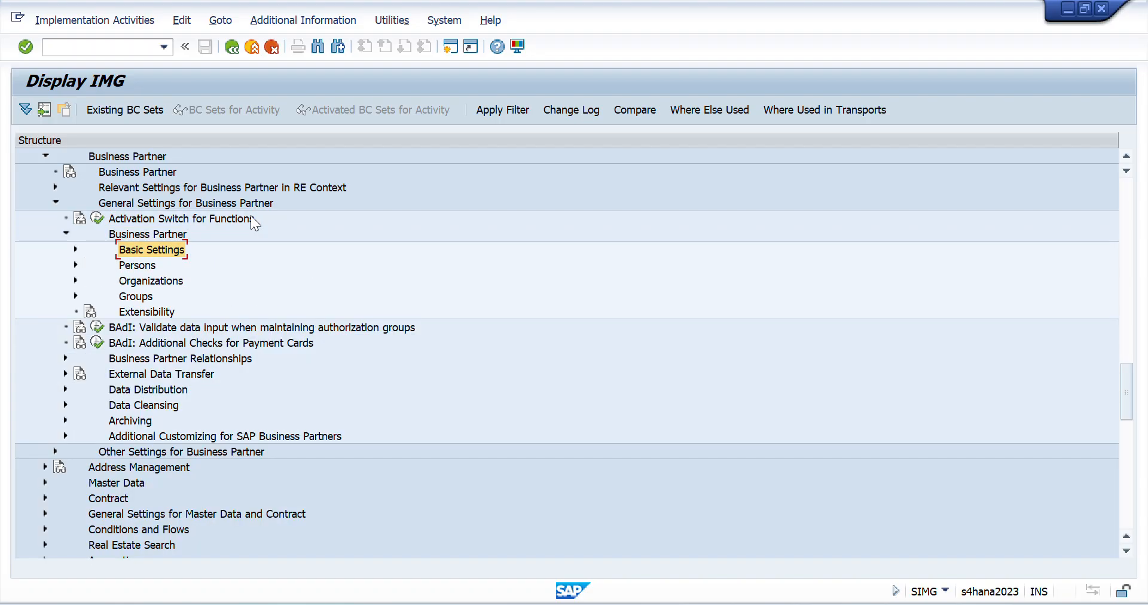
# Collapse General Settings for Business Partner and select Relevant Settings for Business Partner in RE Context.
pyautogui.press('Up')
pyautogui.press('Up')
pyautogui.press('Up')
pyautogui.press('Up')
pyautogui.press('Up')
pyautogui.press('Up')
pyautogui.press('Up')
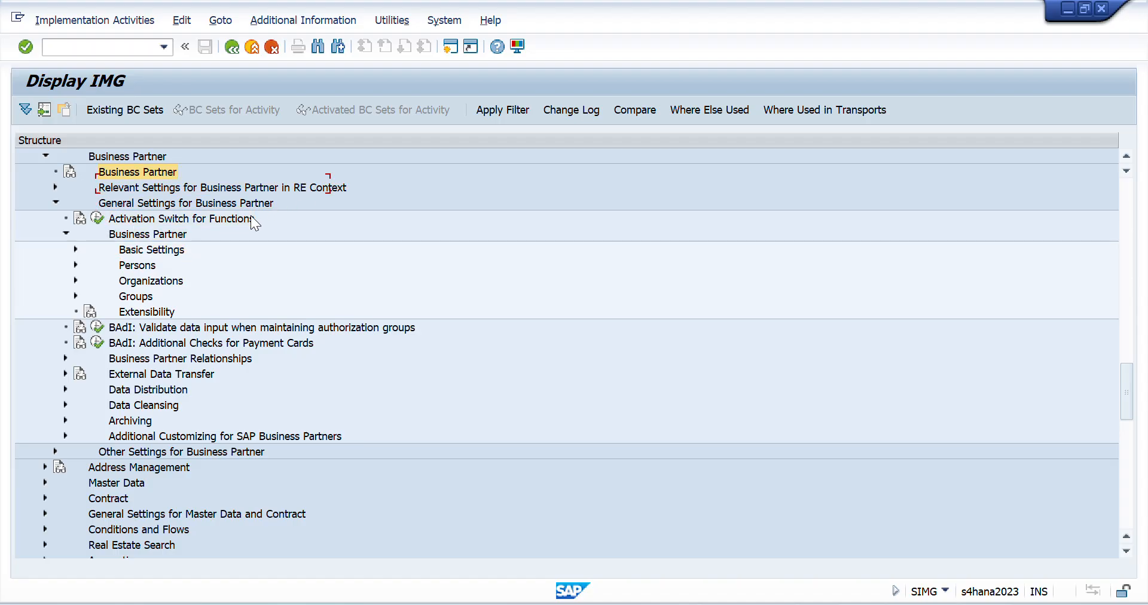
pyautogui.press('Down')
pyautogui.press('Down')
pyautogui.press('Down')
pyautogui.press('Down')
pyautogui.press('Left')
pyautogui.press('Up')
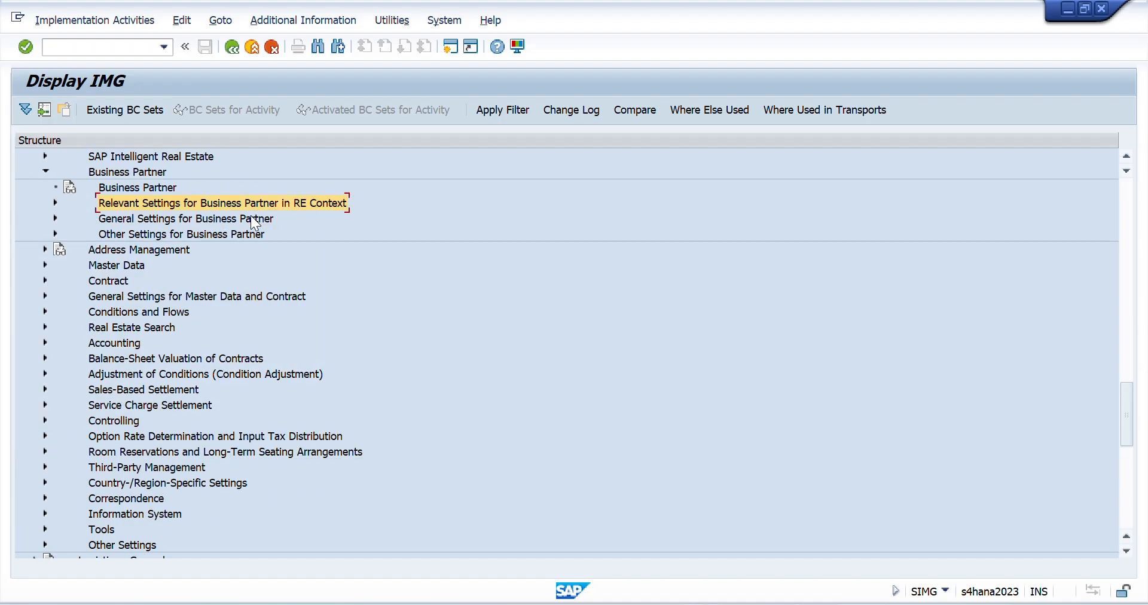
# Expand Relevant Settings for Business Partner in RE Context and its Business Partner - Customer subnode.
pyautogui.press('Right')
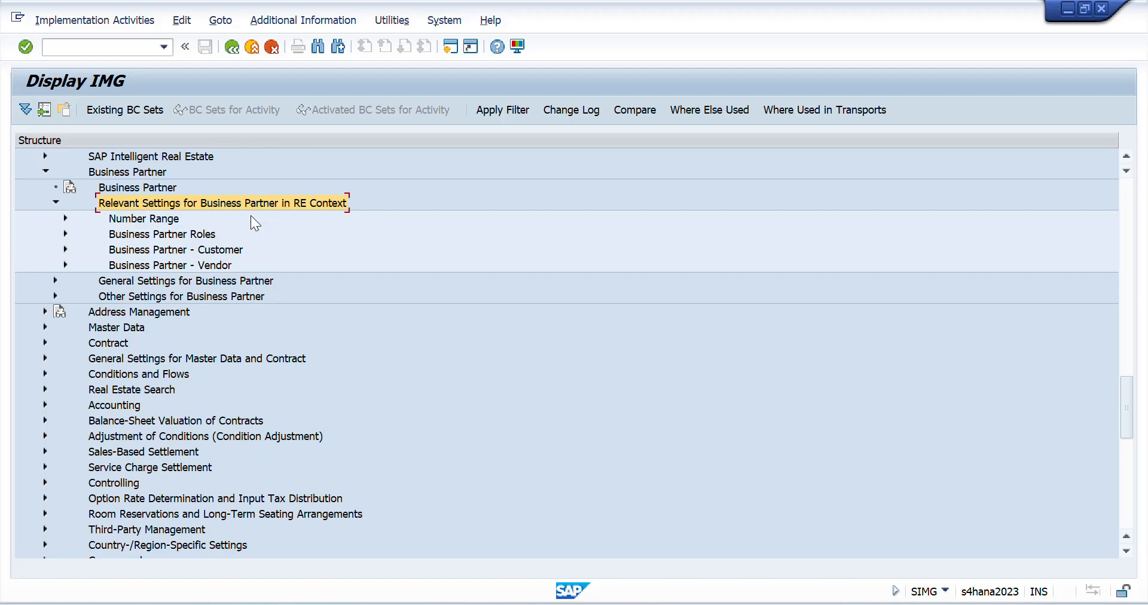
pyautogui.press('Down')
pyautogui.press('Down')
pyautogui.press('Down')
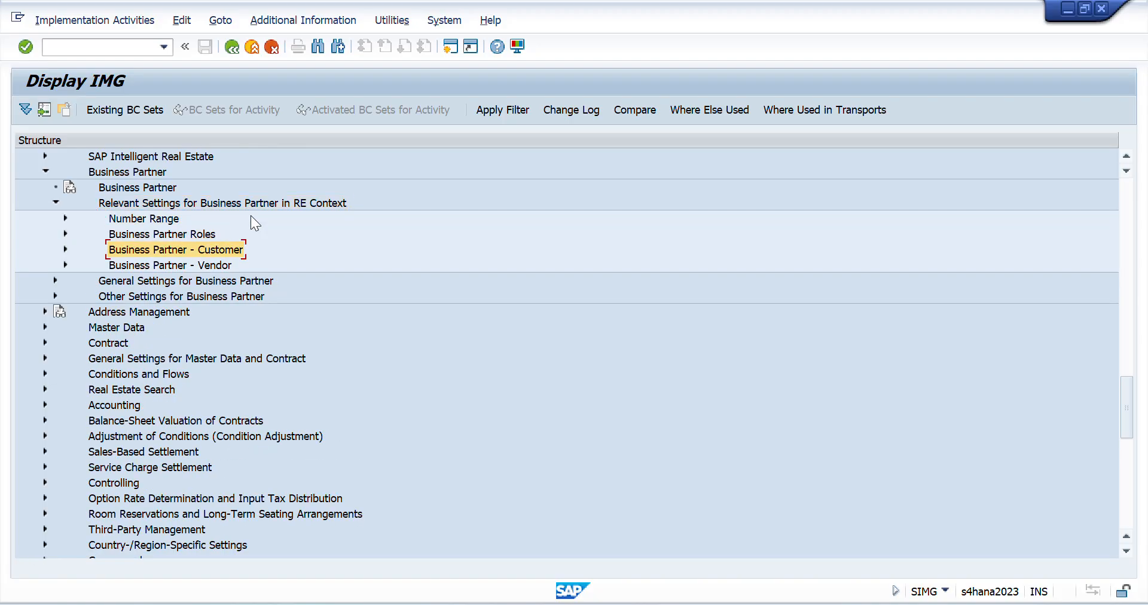
pyautogui.hotkey('shift', 'Down')
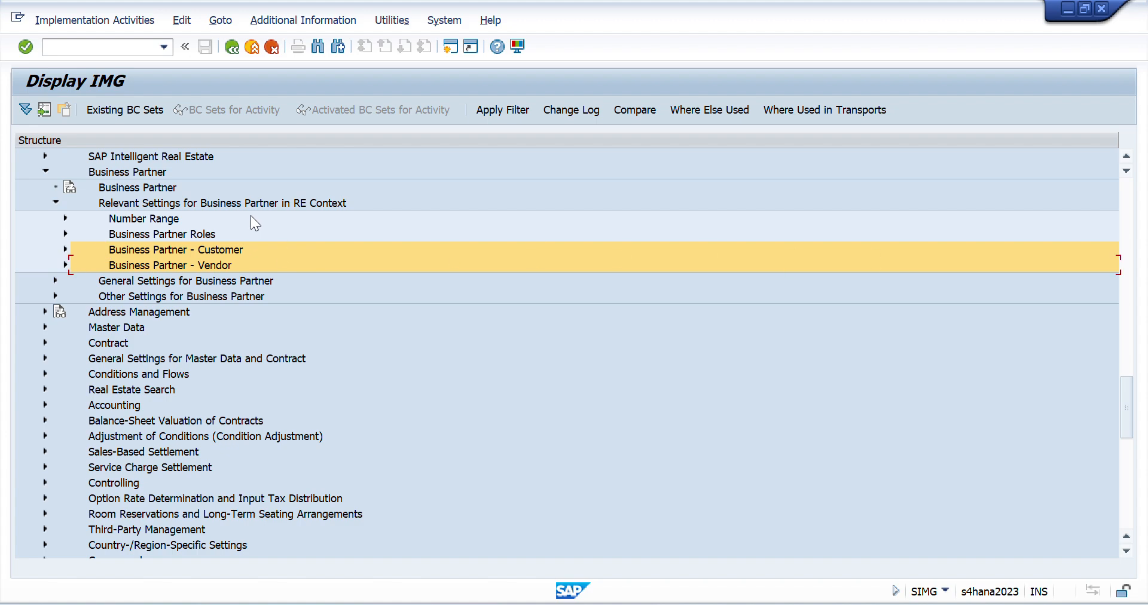
pyautogui.press('Down')
pyautogui.press('Up')
pyautogui.press('Up')
pyautogui.press('Right')
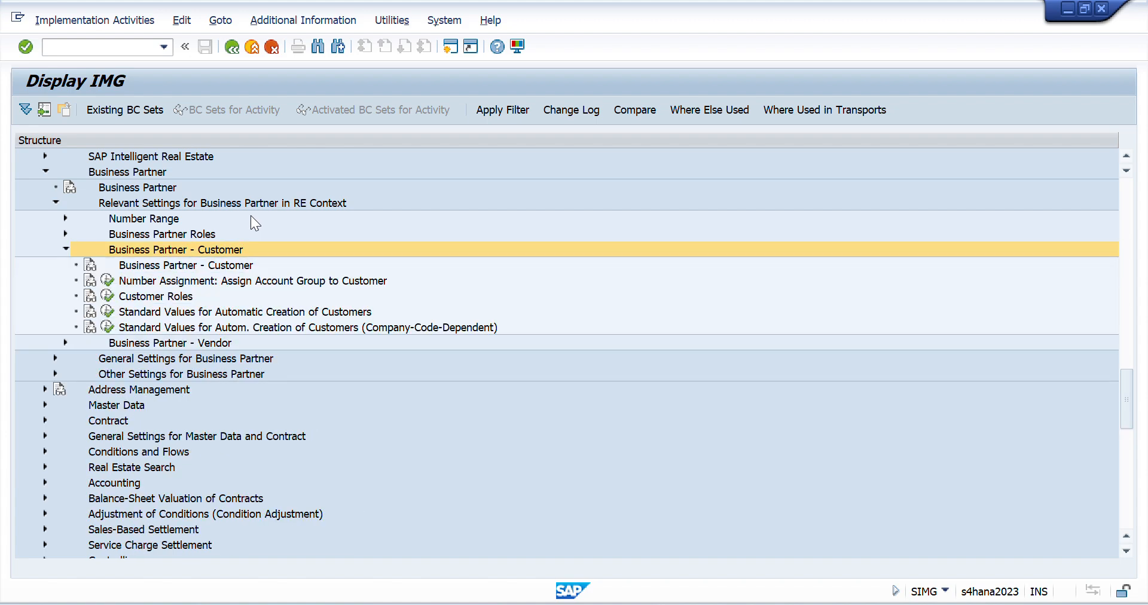
# Open the activity Number Assignment: Assign Account Group to Customer under Business Partner - Customer.
pyautogui.press('Down')
pyautogui.press('Down')
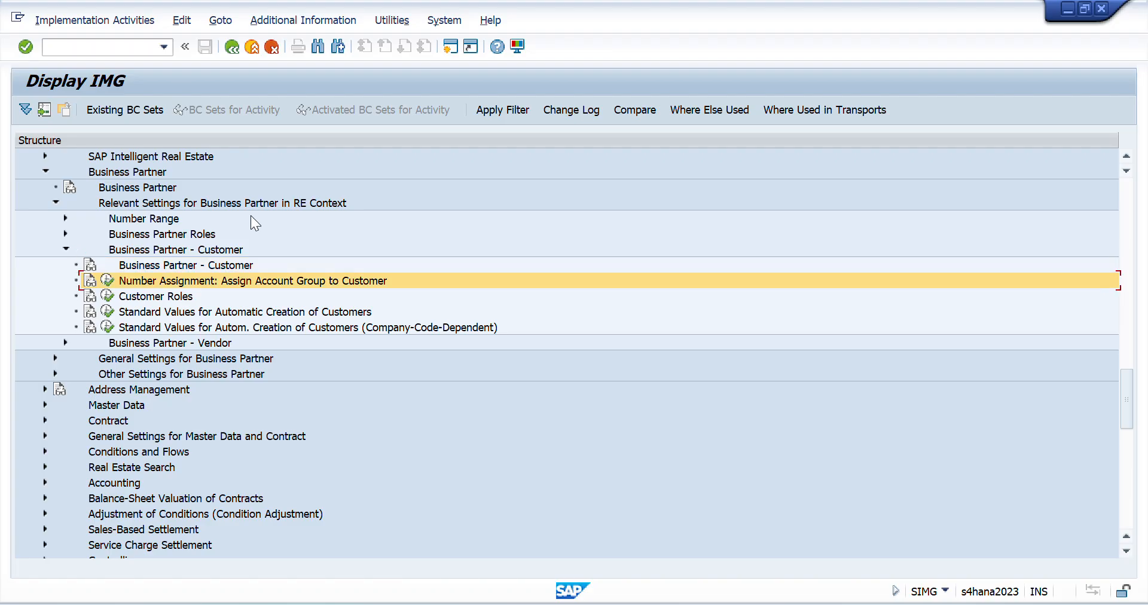
pyautogui.click(107, 281)
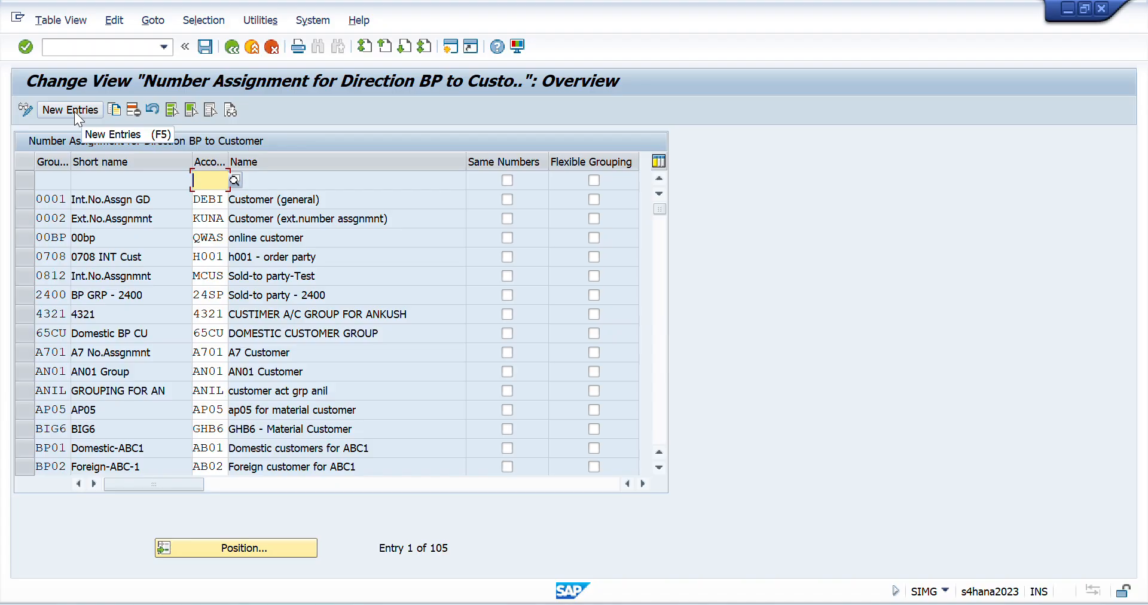
# Start positioning the customer assignment list by grouping, switch to Excel and copy the BP group RD from cell D31.
pyautogui.click(244, 549)
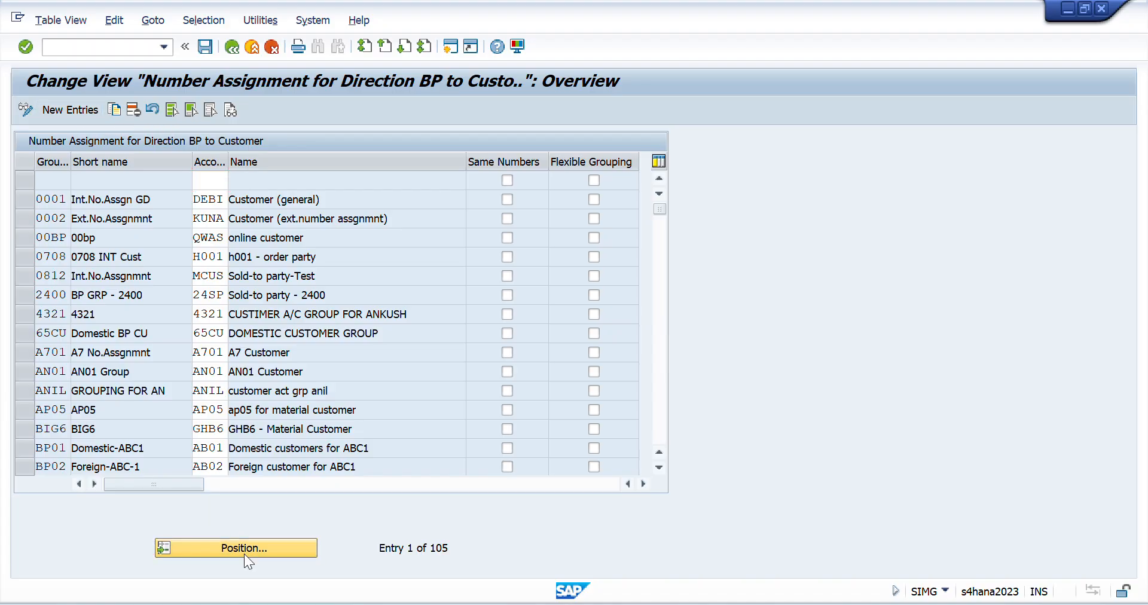
pyautogui.hotkey('alt', 'Tab')
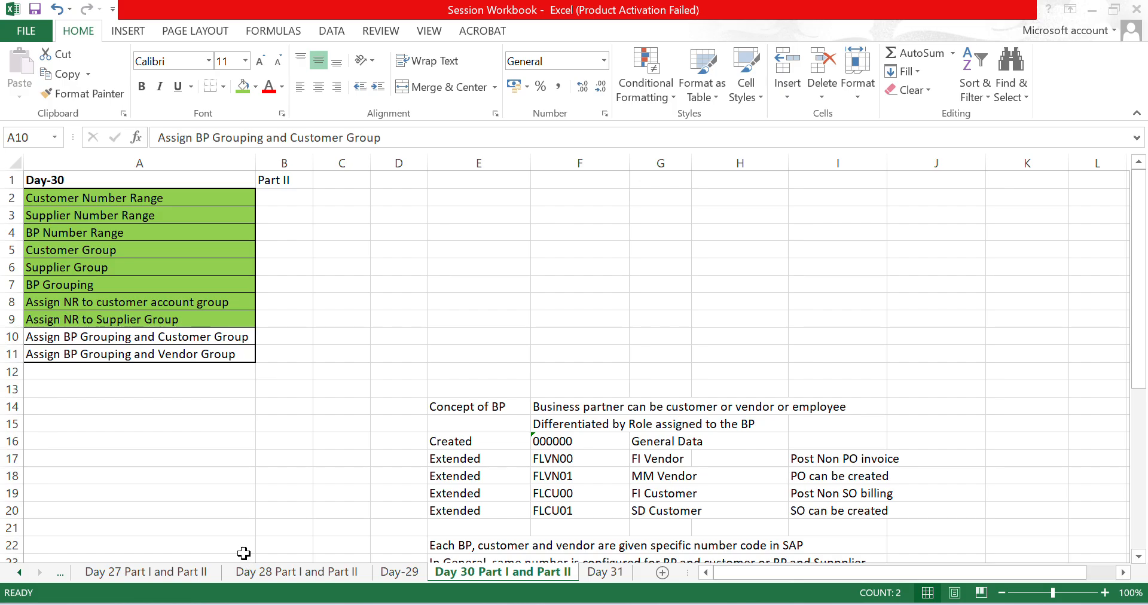
pyautogui.press('Down')
pyautogui.press('Down')
pyautogui.press('Down')
pyautogui.press('Down')
pyautogui.press('Down')
pyautogui.press('Down')
pyautogui.press('Down')
pyautogui.press('Down')
pyautogui.press('Down')
pyautogui.press('Down')
pyautogui.press('Down')
pyautogui.press('Down')
pyautogui.press('Down')
pyautogui.press('Down')
pyautogui.press('Down')
pyautogui.press('Down')
pyautogui.press('Down')
pyautogui.press('Down')
pyautogui.press('Down')
pyautogui.press('Down')
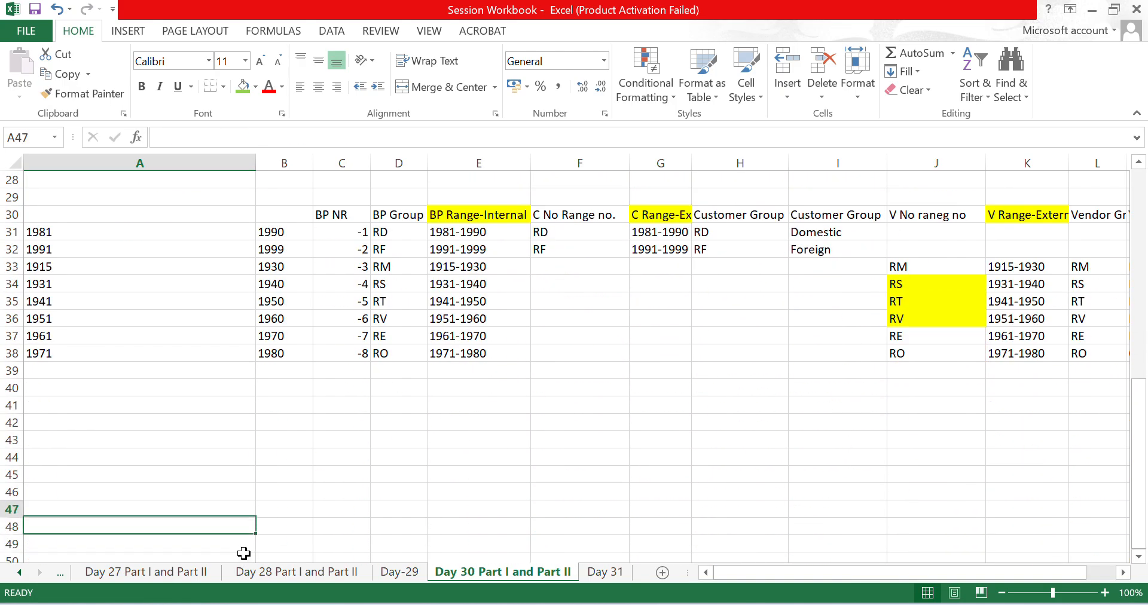
pyautogui.press('Up')
pyautogui.press('Up')
pyautogui.press('Up')
pyautogui.press('Up')
pyautogui.press('Up')
pyautogui.press('Up')
pyautogui.press('Up')
pyautogui.press('Up')
pyautogui.press('Up')
pyautogui.press('Up')
pyautogui.press('Up')
pyautogui.press('Up')
pyautogui.press('Up')
pyautogui.press('Up')
pyautogui.press('Up')
pyautogui.press('Up')
pyautogui.press('Up')
pyautogui.press('Up')
pyautogui.press('Right')
pyautogui.press('Right')
pyautogui.press('Right')
pyautogui.press('Down')
pyautogui.press('Down')
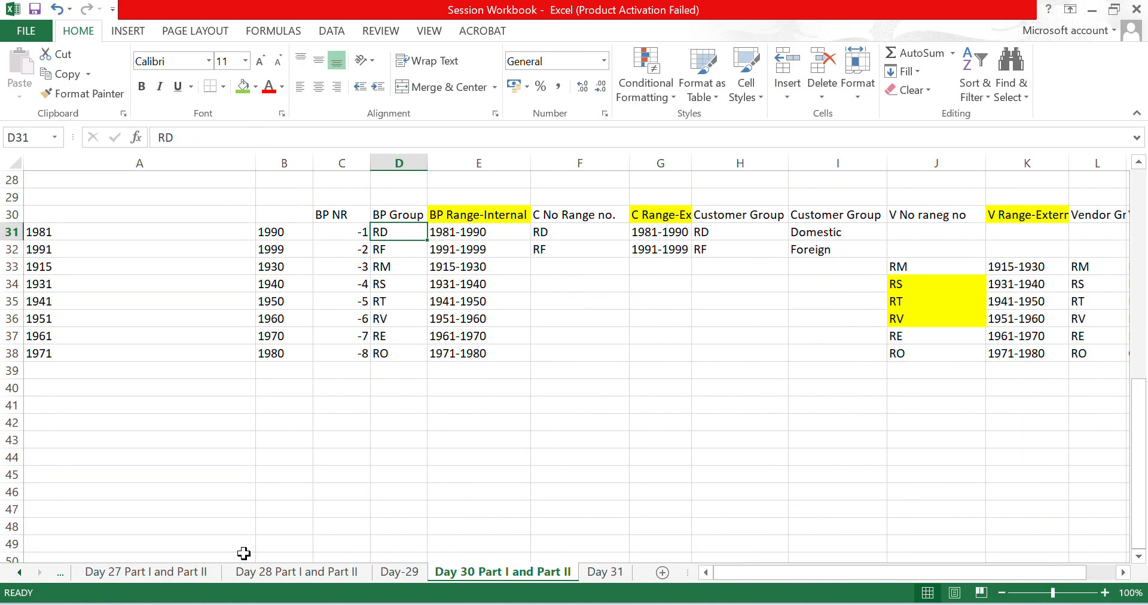
pyautogui.hotkey('ctrl', 'c')
# Switch back to SAP, position the list at grouping RD to review its customer account group assignment, and leave the view.
pyautogui.hotkey('alt', 'Tab')
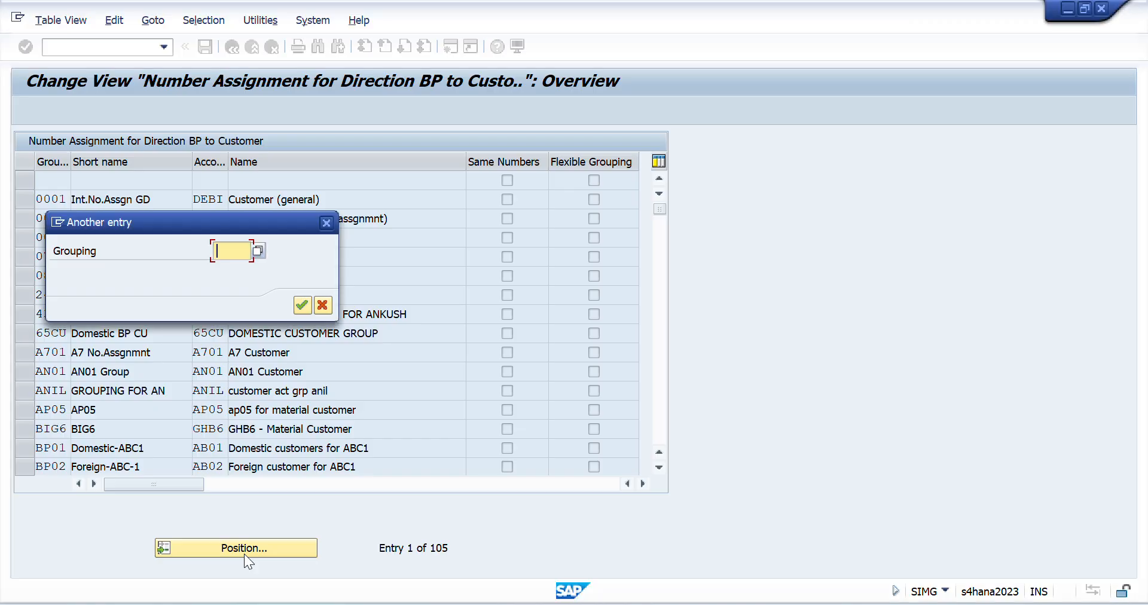
pyautogui.hotkey('ctrl', 'v')
pyautogui.press('Return')
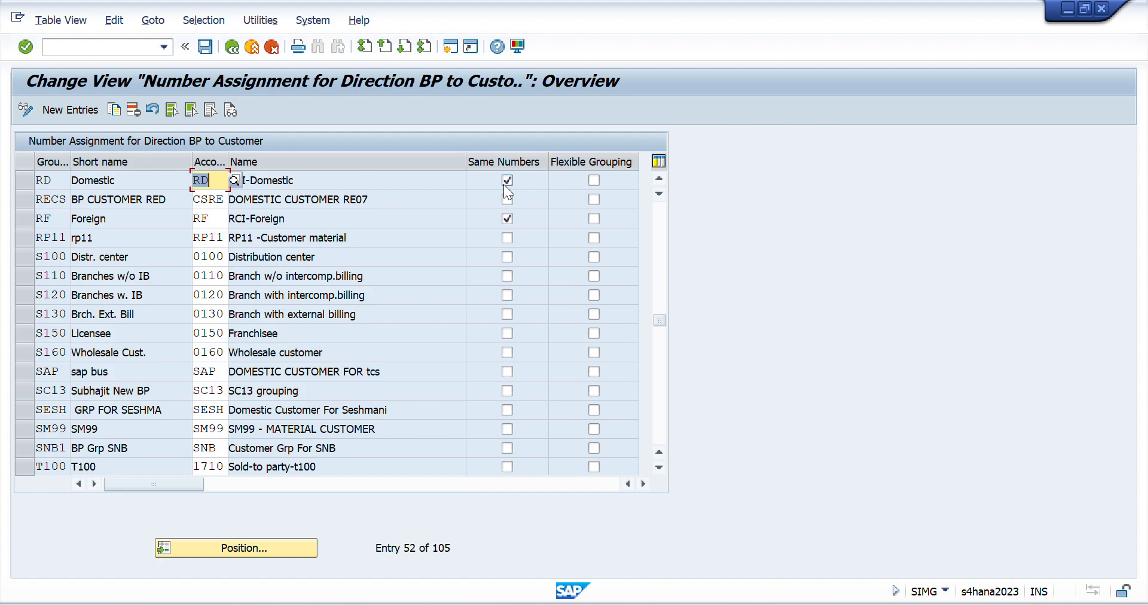
pyautogui.click(231, 45)
# Switch to Excel and mark the BP grouping assignment items for customer and vendor groups in A10:A11 with the green fill.
pyautogui.hotkey('alt', 'Tab')
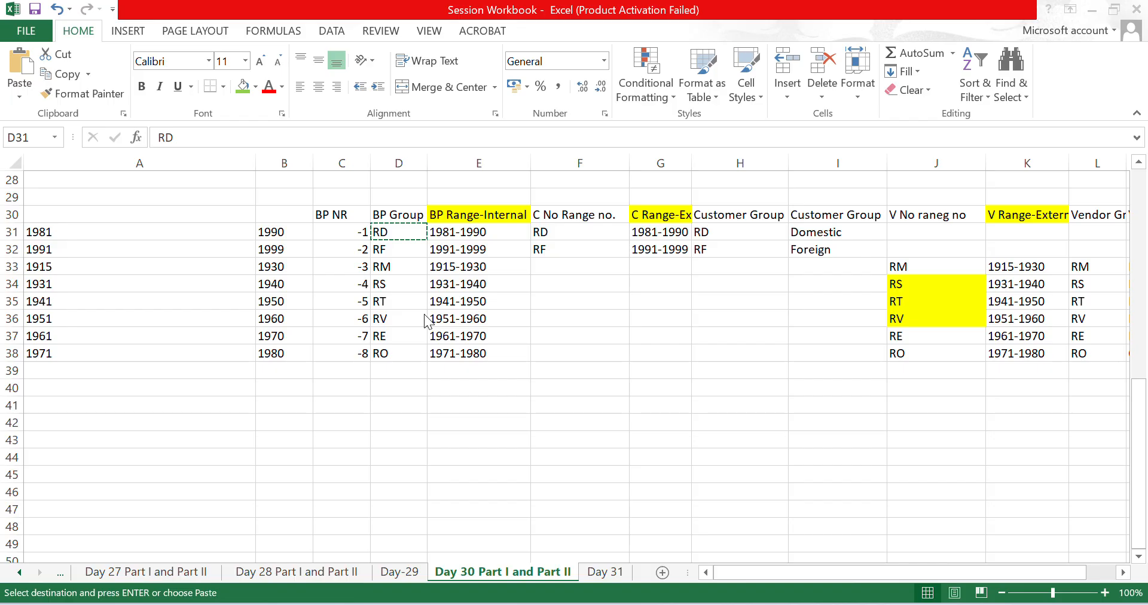
pyautogui.press('Up')
pyautogui.hotkey('ctrl', 'Up')
pyautogui.press('Left')
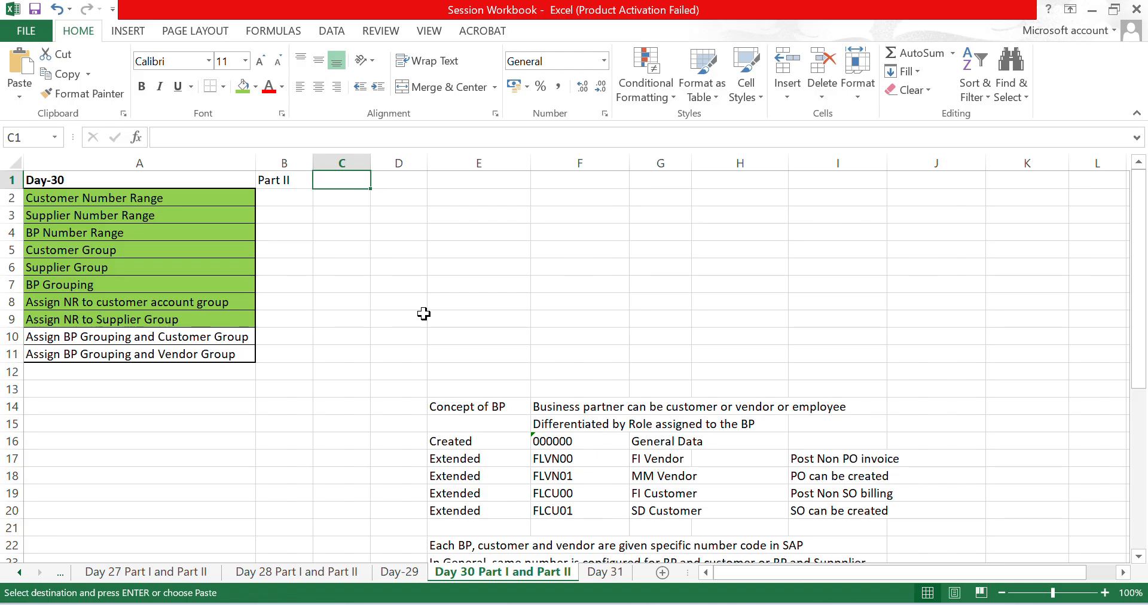
pyautogui.press('Left')
pyautogui.press('Left')
pyautogui.press('Down')
pyautogui.press('Down')
pyautogui.press('Down')
pyautogui.press('Down')
pyautogui.press('Down')
pyautogui.press('Down')
pyautogui.press('Down')
pyautogui.press('Down')
pyautogui.press('Down')
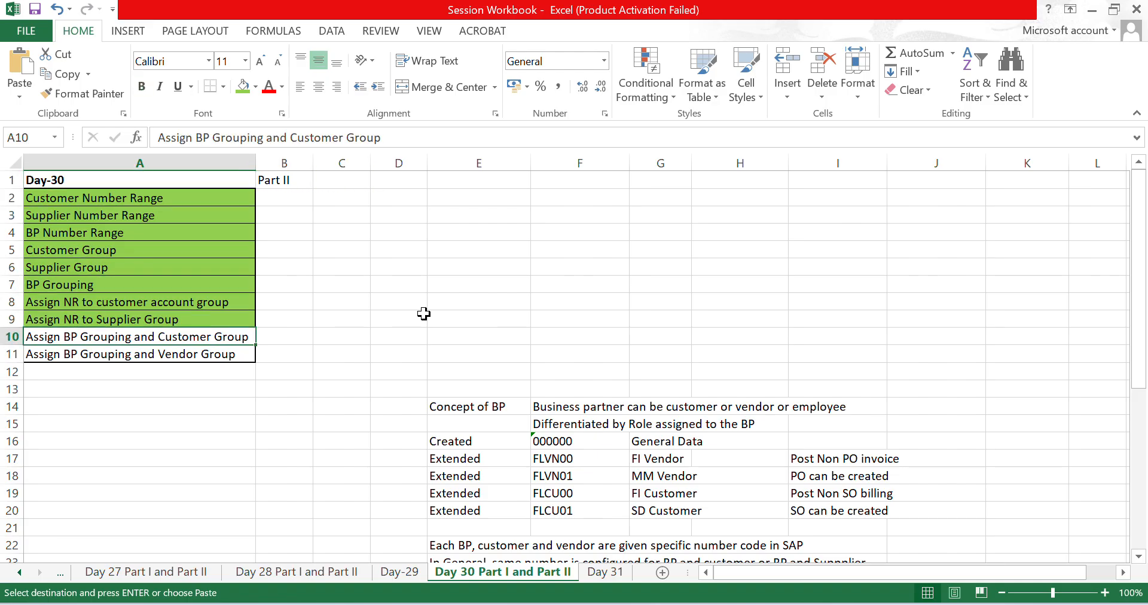
pyautogui.hotkey('shift', 'Down')
pyautogui.click(243, 87)
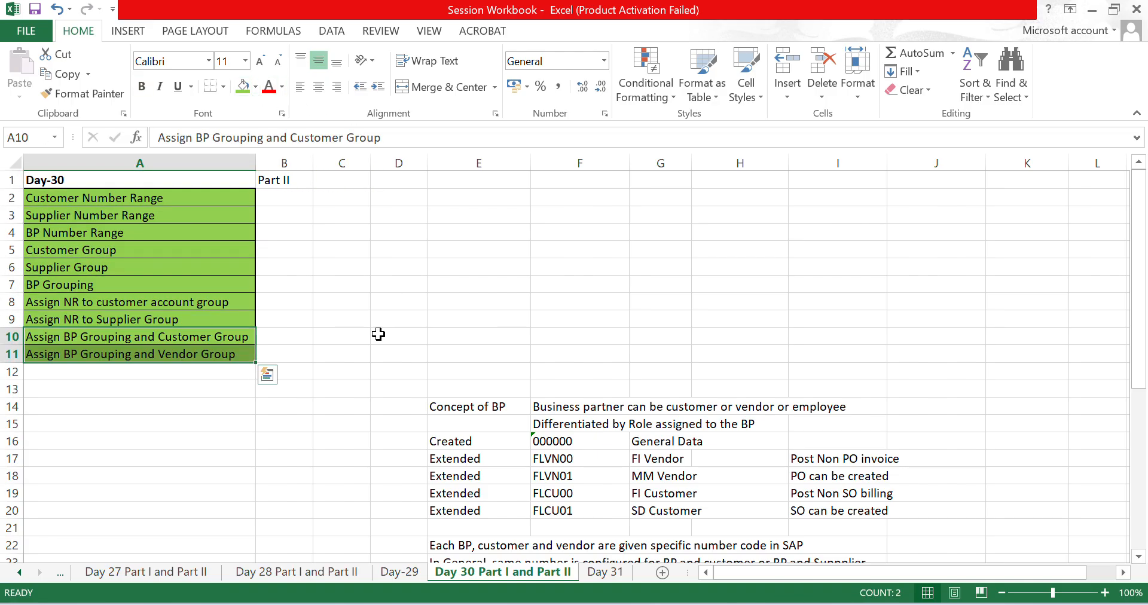
# Go through the Day-30 checklist items in A2:A11 to review the configuration activities covered.
pyautogui.press('Up')
pyautogui.press('Up')
pyautogui.press('Up')
pyautogui.press('Up')
pyautogui.press('Up')
pyautogui.press('Up')
pyautogui.press('Up')
pyautogui.press('Up')
pyautogui.press('Up')
pyautogui.press('Down')
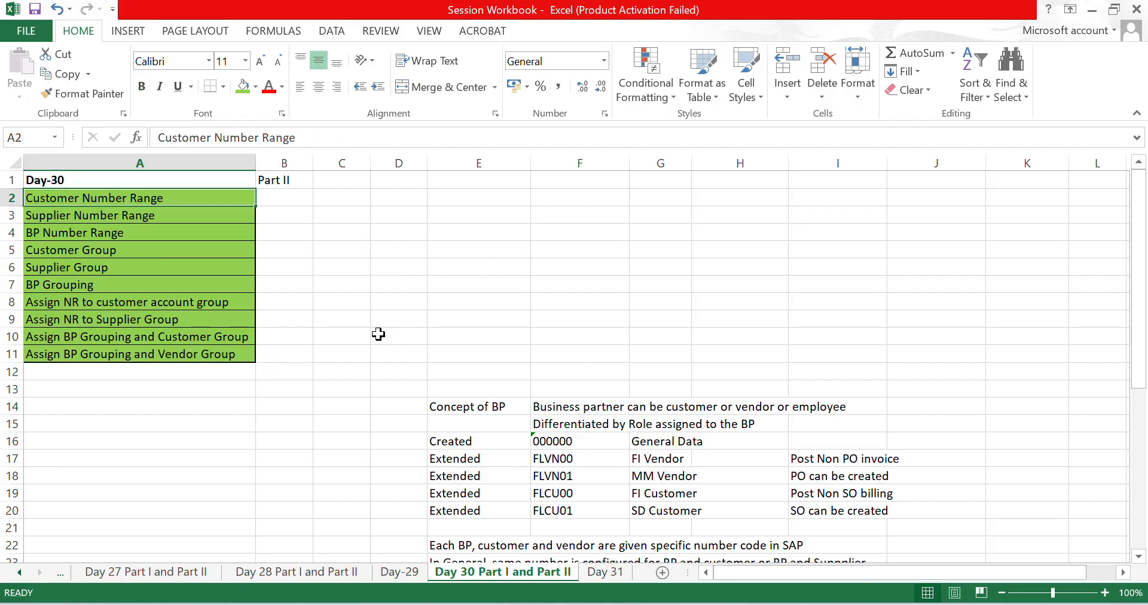
pyautogui.press('Down')
pyautogui.press('Down')
pyautogui.press('Down')
pyautogui.press('Down')
pyautogui.press('Down')
pyautogui.press('Down')
pyautogui.press('Down')
pyautogui.press('Down')
pyautogui.press('Down')
pyautogui.press('Down')
pyautogui.press('Down')
pyautogui.press('Down')
pyautogui.press('Up')
pyautogui.press('Up')
pyautogui.press('Up')
pyautogui.press('Up')
pyautogui.press('Up')
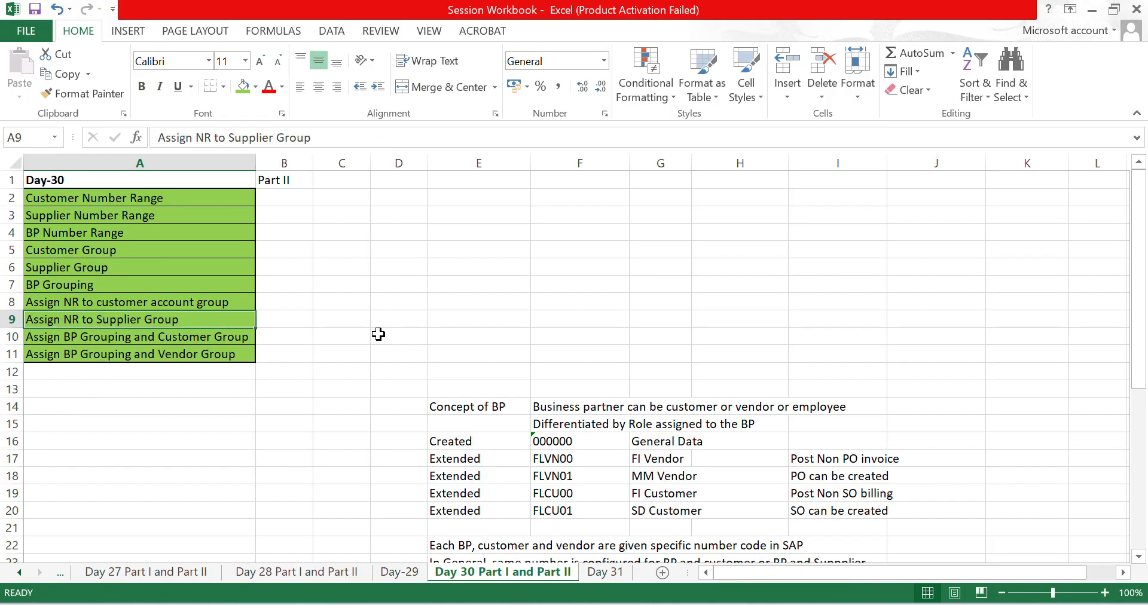
pyautogui.press('Up')
pyautogui.press('Up')
pyautogui.press('Up')
pyautogui.press('Up')
pyautogui.press('Up')
pyautogui.press('Up')
pyautogui.press('Up')
pyautogui.press('Up')
# Select the whole checklist range A2:A11, from Customer Number Range to Assign BP Grouping and Vendor Group.
pyautogui.press('Down')
pyautogui.press('Down')
pyautogui.press('Up')
pyautogui.hotkey('shift', 'Down')
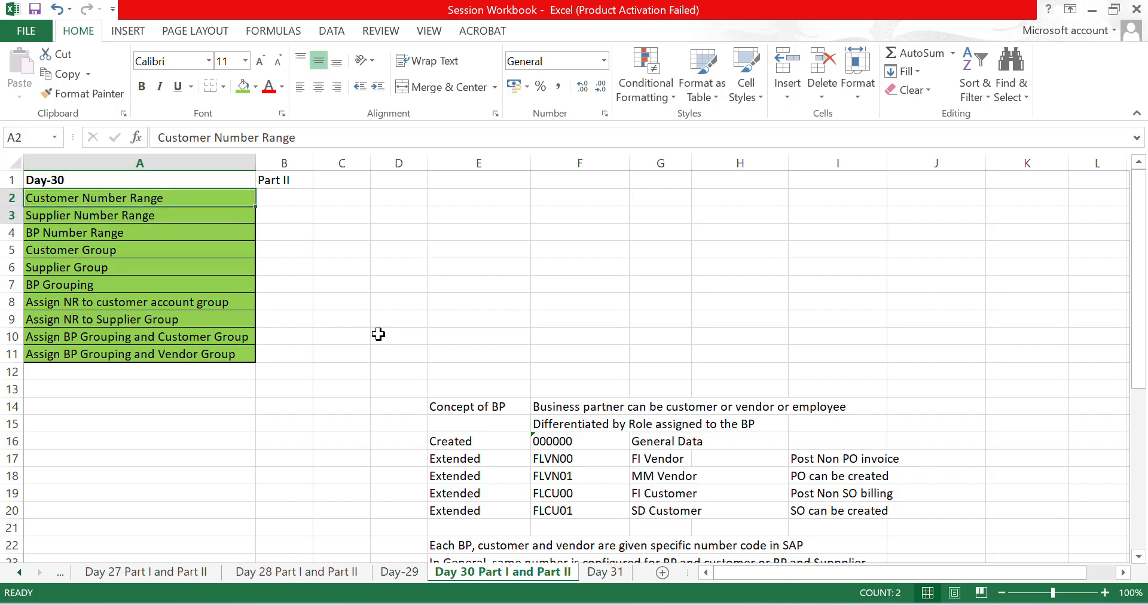
pyautogui.hotkey('shift', 'Down')
pyautogui.hotkey('shift', 'Down')
pyautogui.hotkey('shift', 'Down')
pyautogui.hotkey('shift', 'Down')
pyautogui.hotkey('shift', 'Down')
pyautogui.hotkey('shift', 'Down')
pyautogui.hotkey('shift', 'Down')
pyautogui.hotkey('shift', 'Down')
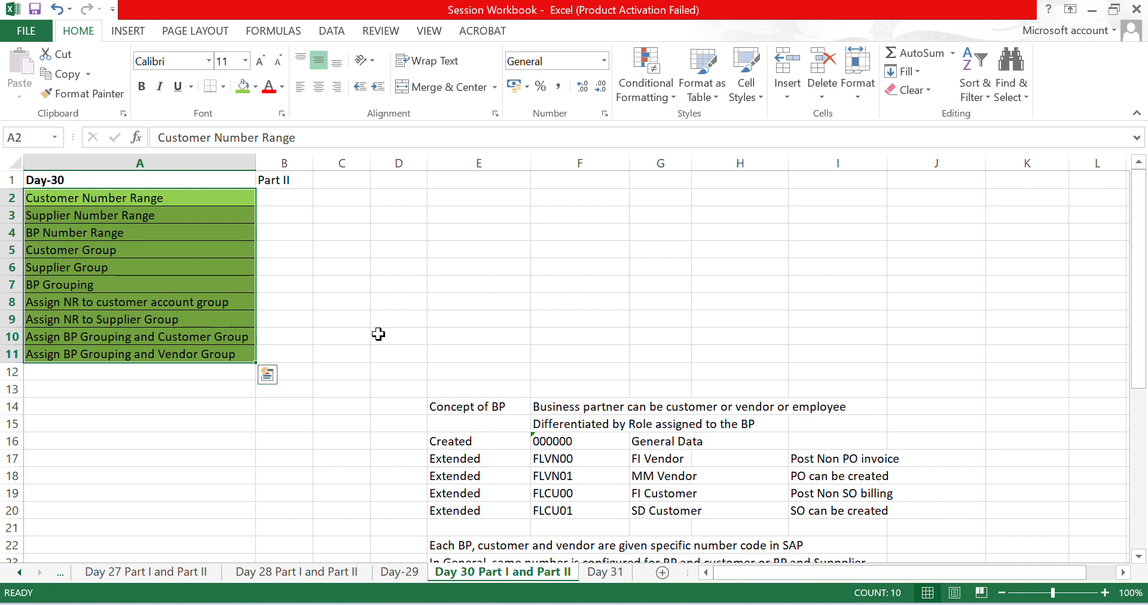
# Select the number range and grouping table A30:N38 to review it, clear the selection and return to the start of the sheet.
pyautogui.press('Down')
pyautogui.press('Down')
pyautogui.press('Down')
pyautogui.press('Down')
pyautogui.press('Down')
pyautogui.press('Down')
pyautogui.press('Down')
pyautogui.press('Down')
pyautogui.press('Down')
pyautogui.press('Down')
pyautogui.press('Down')
pyautogui.press('Down')
pyautogui.press('Down')
pyautogui.press('Down')
pyautogui.press('Down')
pyautogui.press('Down')
pyautogui.press('Down')
pyautogui.press('Down')
pyautogui.press('Down')
pyautogui.press('Down')
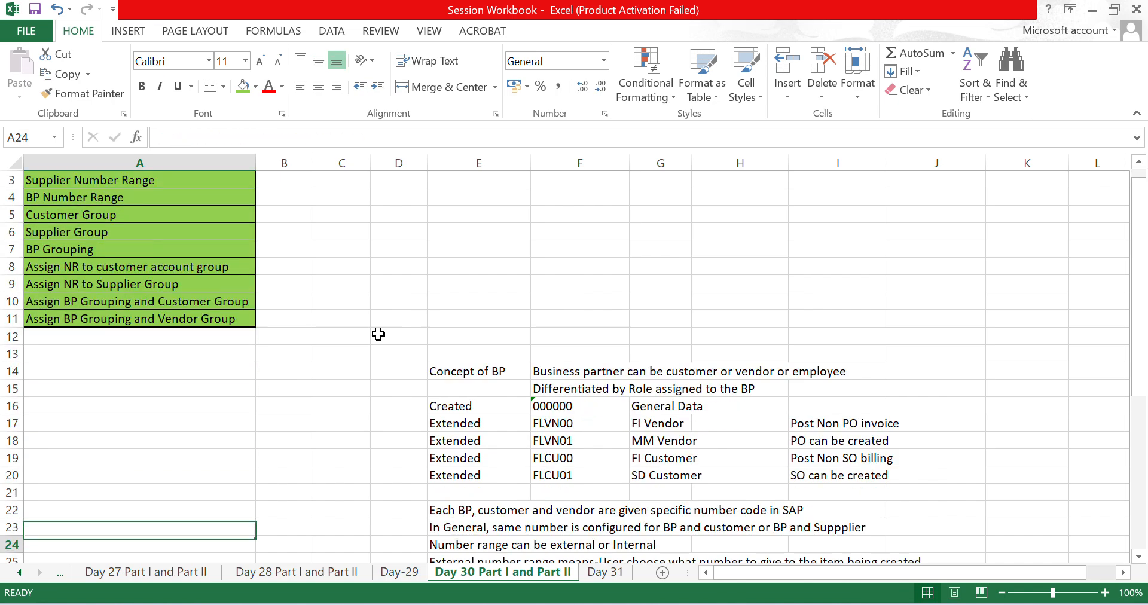
pyautogui.press('Down')
pyautogui.press('Down')
pyautogui.press('Down')
pyautogui.press('Down')
pyautogui.press('Down')
pyautogui.press('Up')
pyautogui.press('Up')
pyautogui.press('Up')
pyautogui.press('Up')
pyautogui.press('Up')
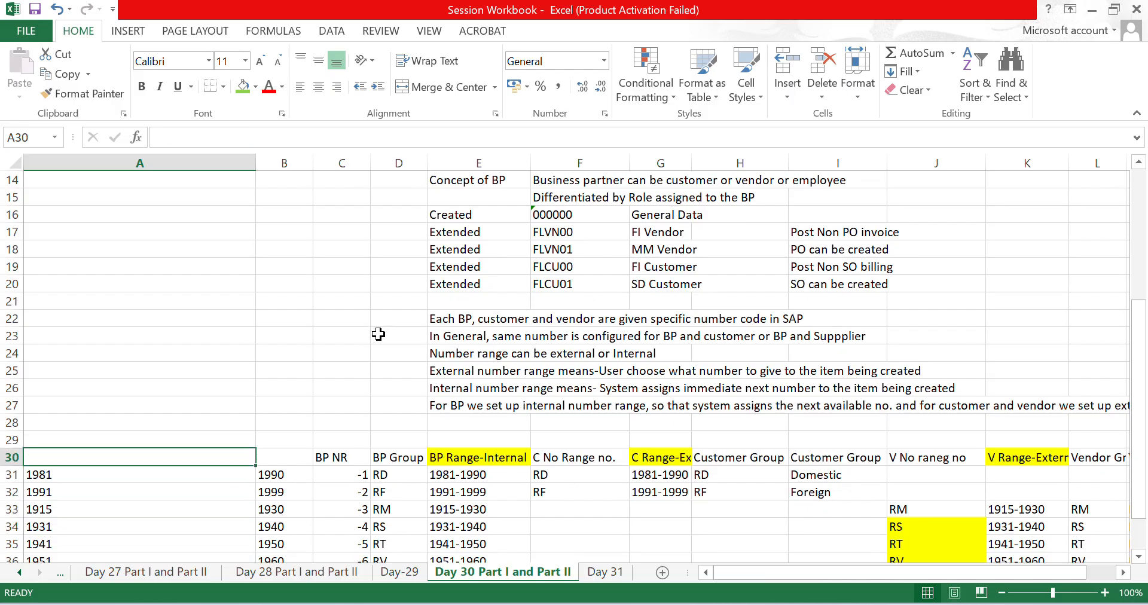
pyautogui.hotkey('shift', 'Right')
pyautogui.hotkey('shift', 'Right')
pyautogui.hotkey('shift', 'Right')
pyautogui.hotkey('shift', 'Right')
pyautogui.hotkey('shift', 'Right')
pyautogui.hotkey('shift', 'Right')
pyautogui.hotkey('shift', 'Right')
pyautogui.hotkey('shift', 'Right')
pyautogui.hotkey('shift', 'Right')
pyautogui.hotkey('shift', 'Right')
pyautogui.hotkey('shift', 'Right')
pyautogui.hotkey('shift', 'Right')
pyautogui.hotkey('shift', 'Right')
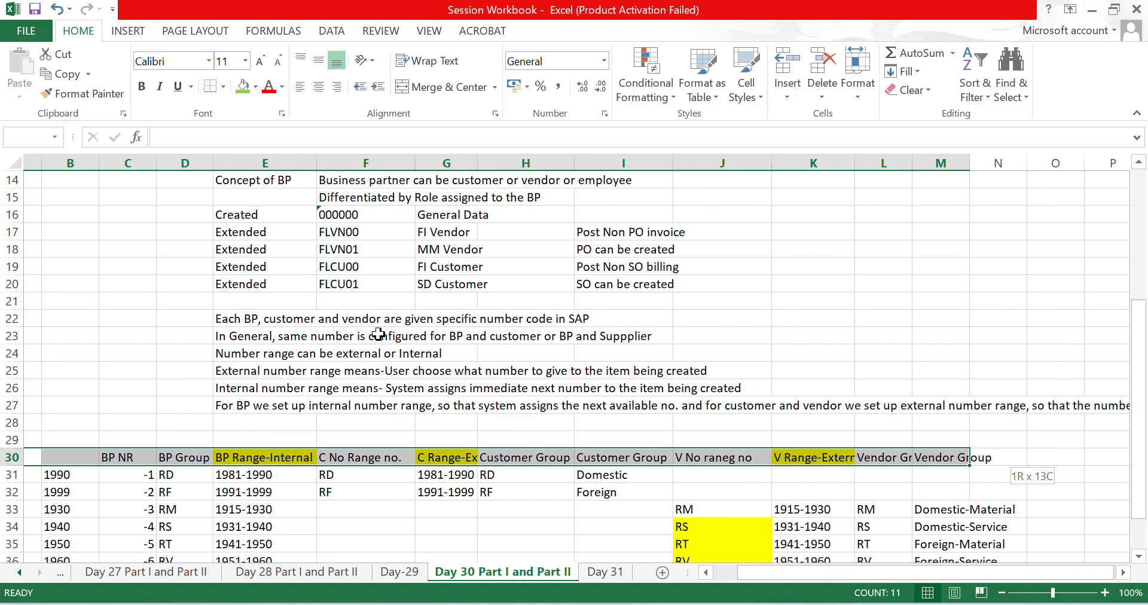
pyautogui.hotkey('shift', 'Down')
pyautogui.hotkey('shift', 'Down')
pyautogui.hotkey('shift', 'Down')
pyautogui.hotkey('shift', 'Down')
pyautogui.hotkey('shift', 'Down')
pyautogui.hotkey('shift', 'Down')
pyautogui.hotkey('shift', 'Down')
pyautogui.hotkey('shift', 'Down')
pyautogui.hotkey('shift', 'Down')
pyautogui.hotkey('shift', 'Down')
pyautogui.hotkey('shift', 'Down')
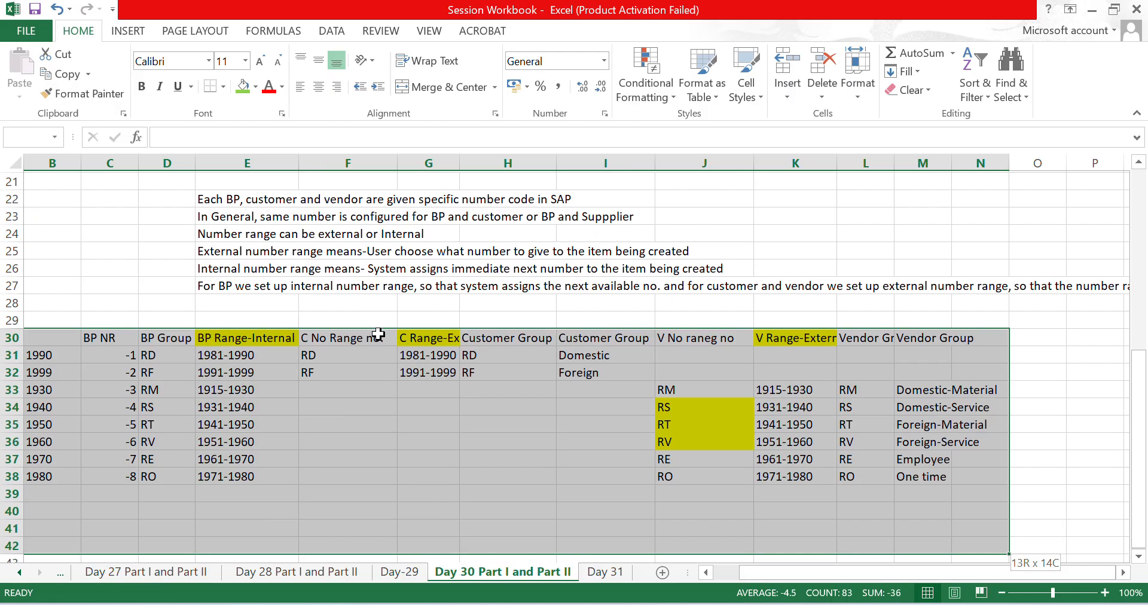
pyautogui.hotkey('shift', 'Up')
pyautogui.hotkey('shift', 'Up')
pyautogui.hotkey('shift', 'Up')
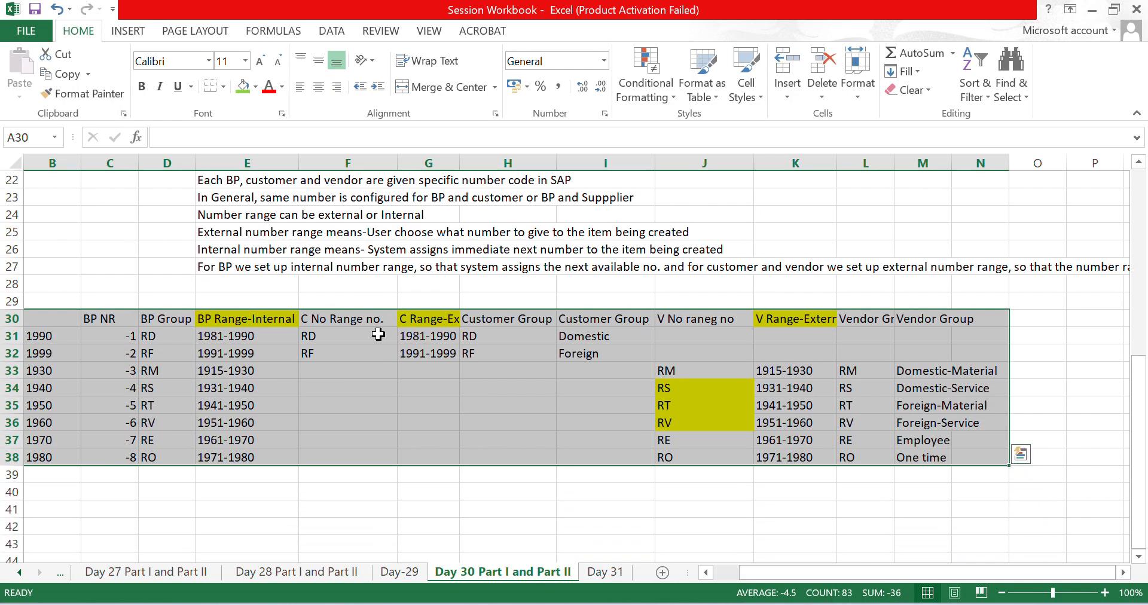
pyautogui.press('Home')
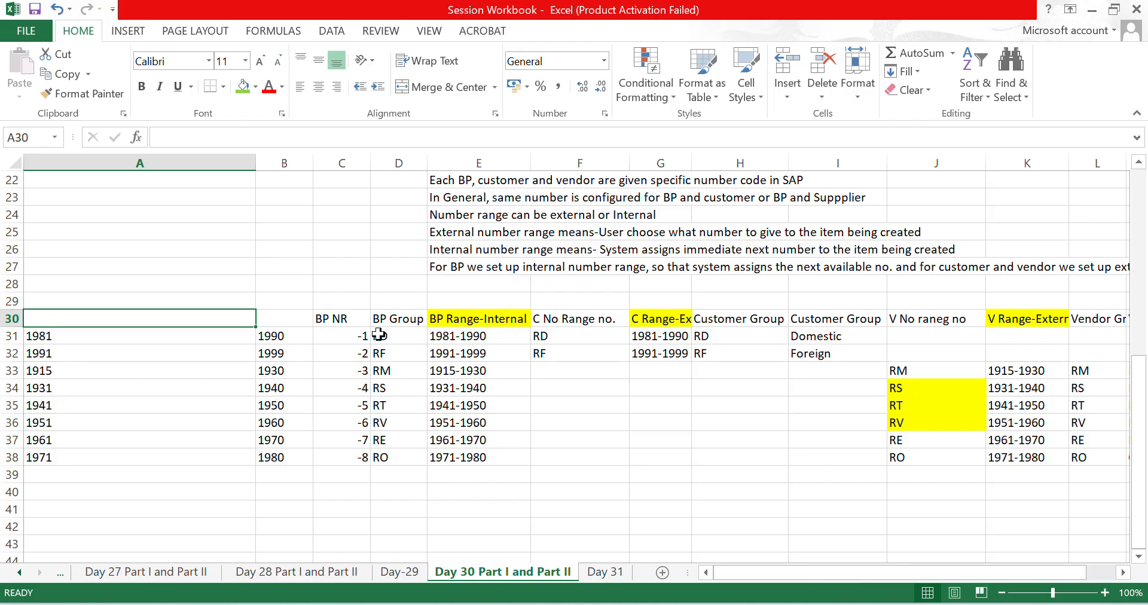
pyautogui.scroll(7, 379, 335)
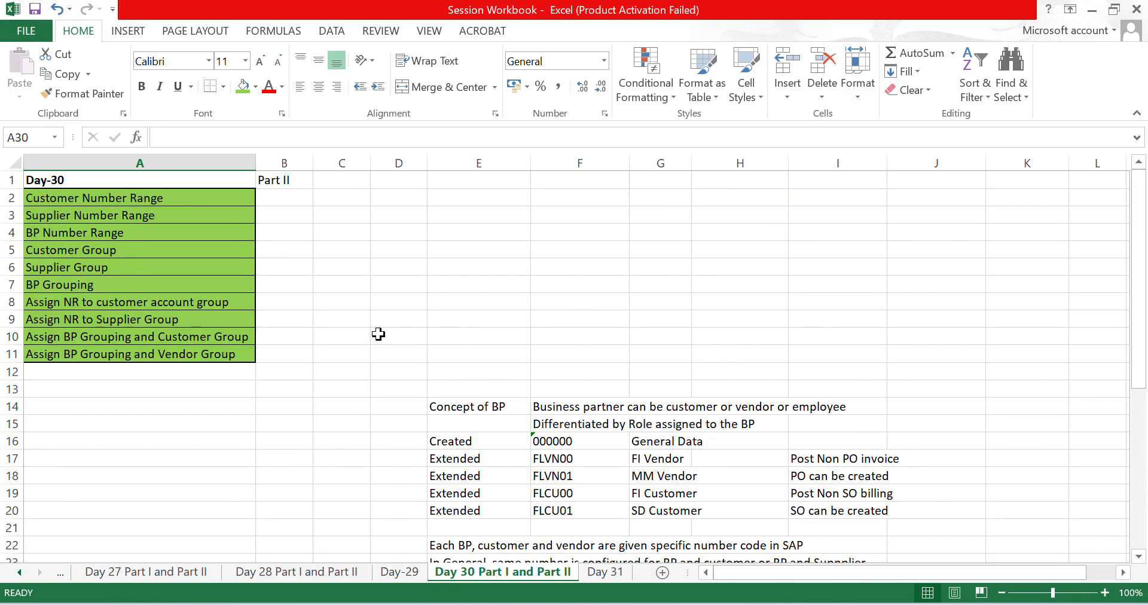